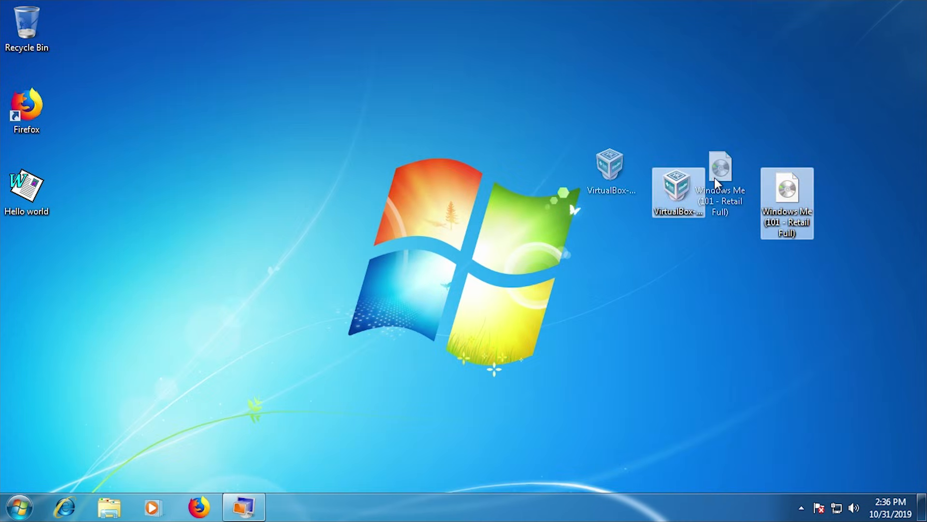
Step: Move the VirtualBox installer and the Windows Me ISO together to a lower spot on the Windows 7 desktop
{"action": "left_click_drag", "start_coordinate": [714, 178], "coordinate": [763, 312]}
{"action": "left_click", "coordinate": [763, 312]}
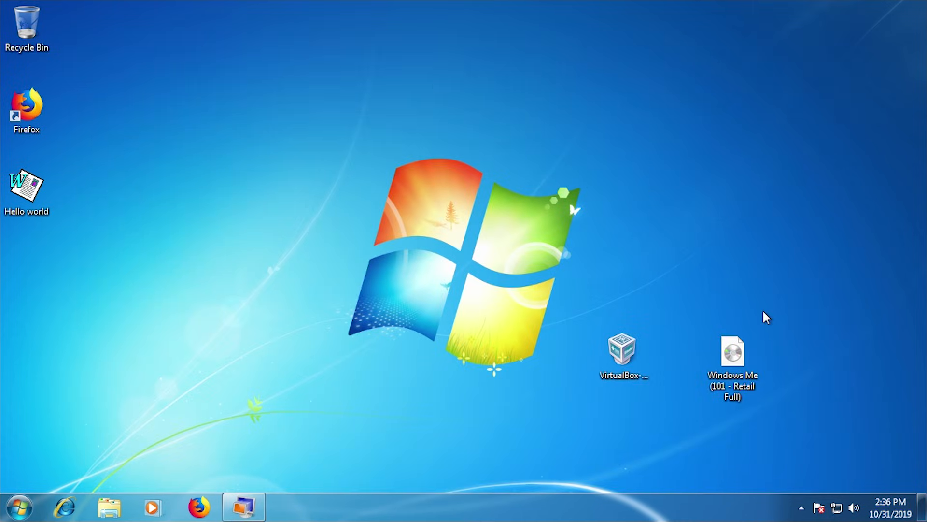
{"action": "left_click", "coordinate": [624, 366]}
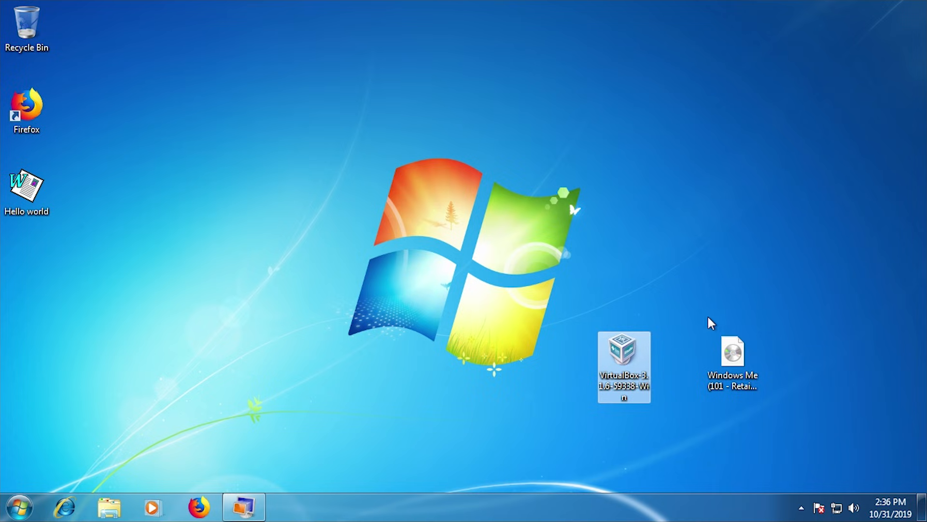
{"action": "left_click", "coordinate": [756, 379]}
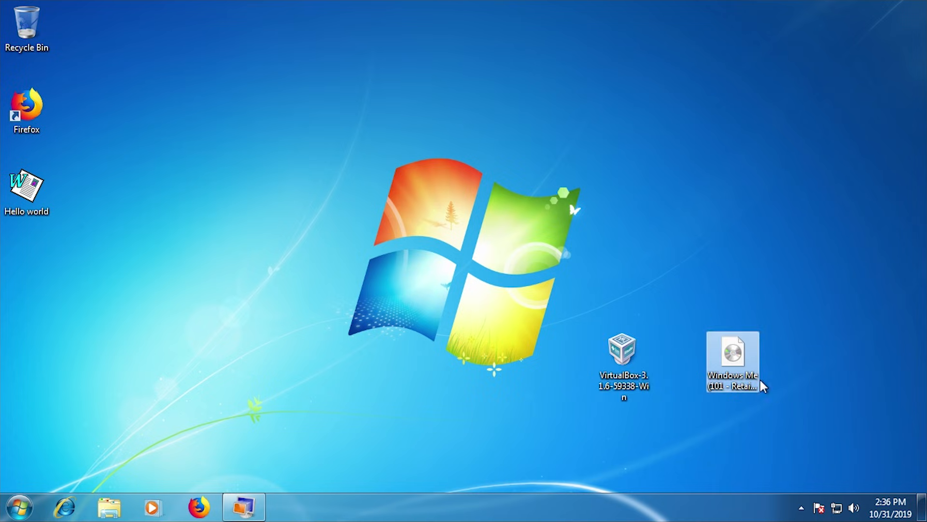
{"action": "left_click", "coordinate": [801, 360]}
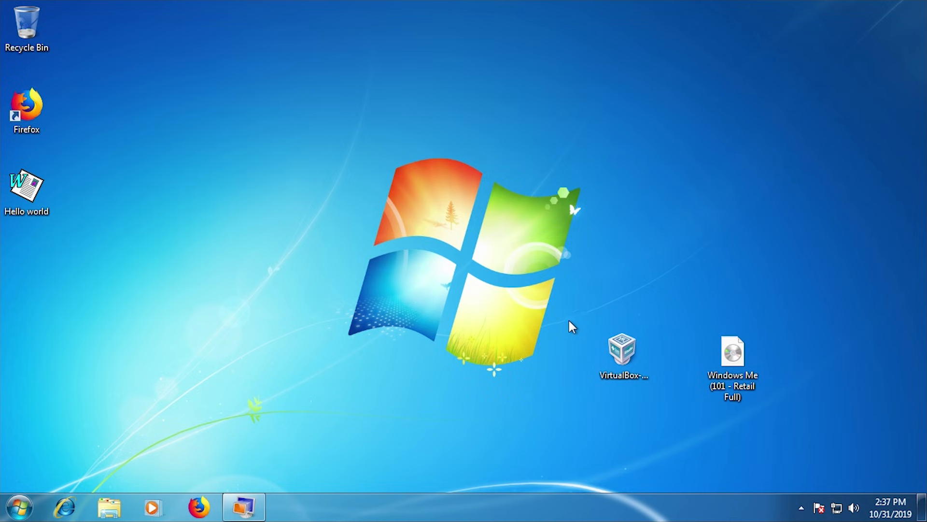
Step: Place the VirtualBox installer icon directly beside the Windows Me ISO on the Windows 7 desktop
{"action": "left_click", "coordinate": [622, 385]}
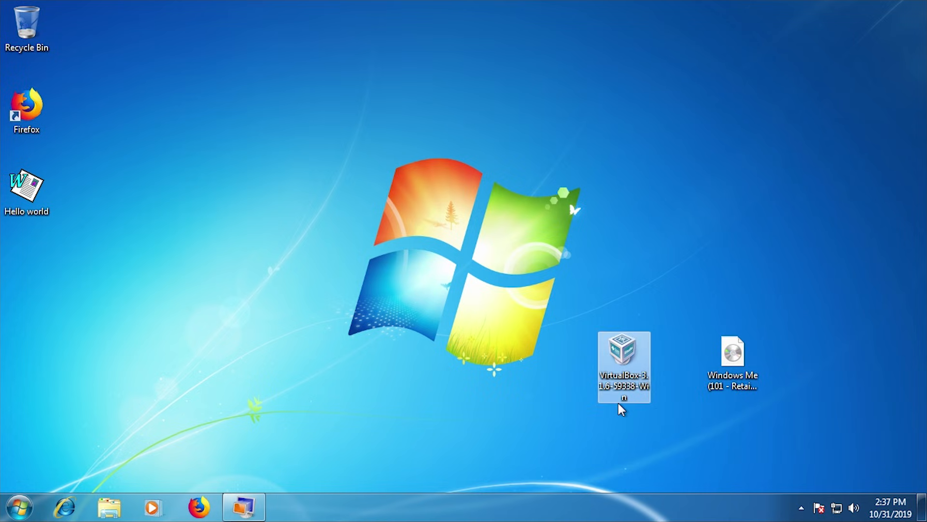
{"action": "mouse_move", "coordinate": [619, 404]}
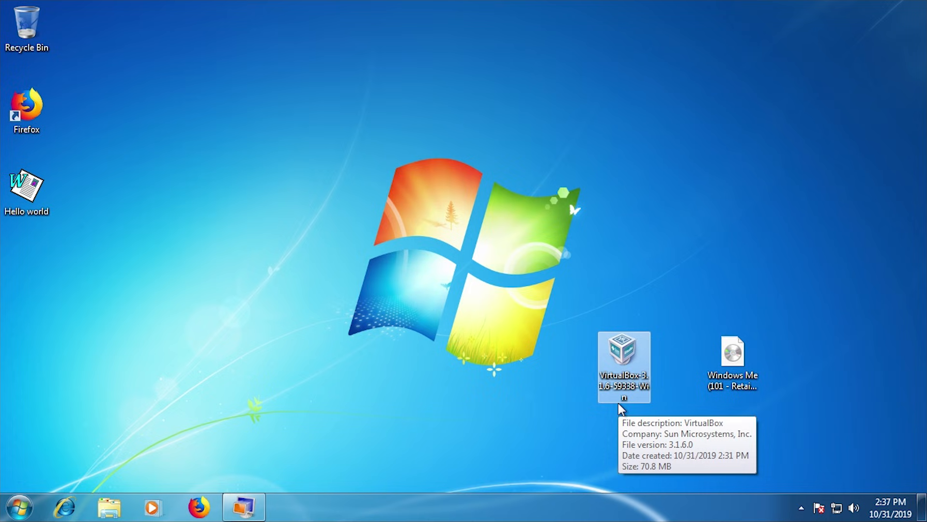
{"action": "left_click_drag", "start_coordinate": [620, 371], "coordinate": [672, 357]}
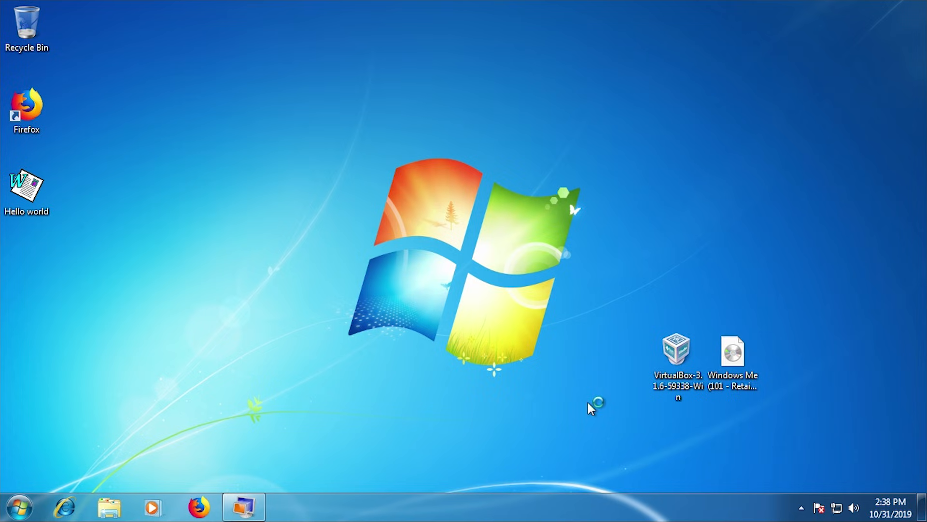
{"action": "left_click", "coordinate": [683, 357]}
{"action": "left_click", "coordinate": [733, 359]}
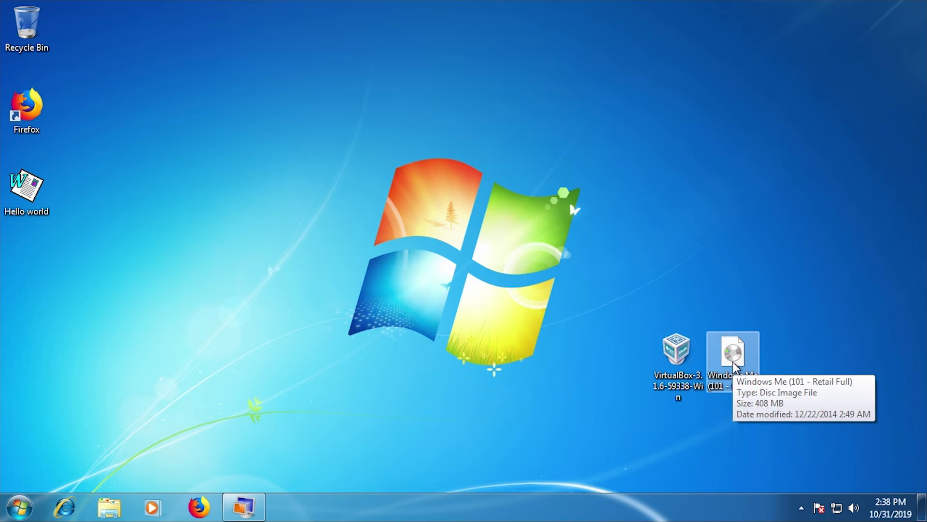
{"action": "left_click_drag", "start_coordinate": [616, 409], "coordinate": [738, 343]}
{"action": "left_click", "coordinate": [212, 299]}
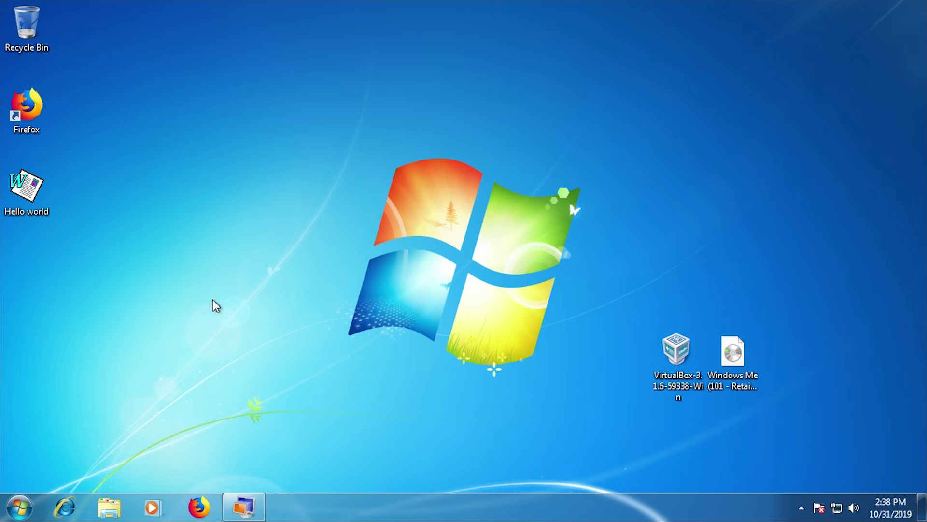
Step: In the Windows XP Mode virtual machine, copy VirtualBox-3.1.6-59338-Win from the host's shared Desktop folder to the XP desktop
{"action": "left_click", "coordinate": [119, 509]}
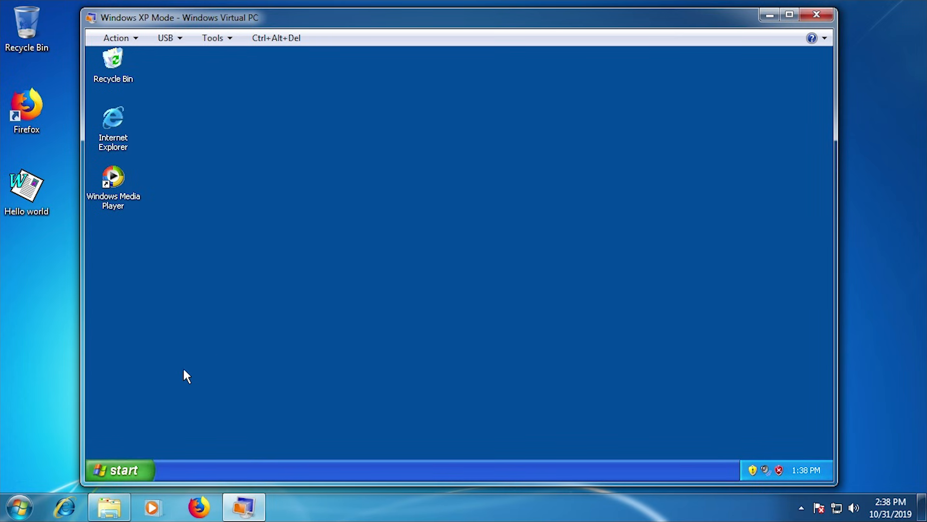
{"action": "left_click", "coordinate": [123, 469]}
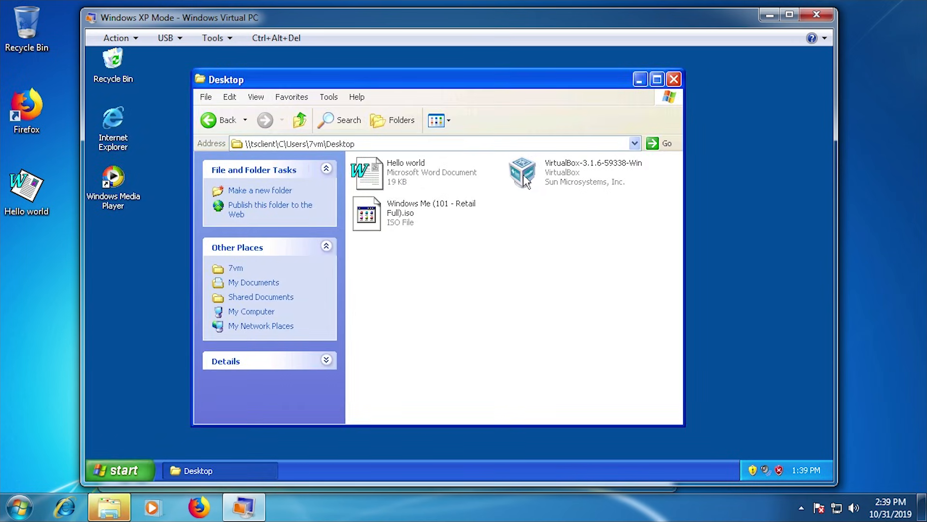
{"action": "left_click", "coordinate": [523, 175]}
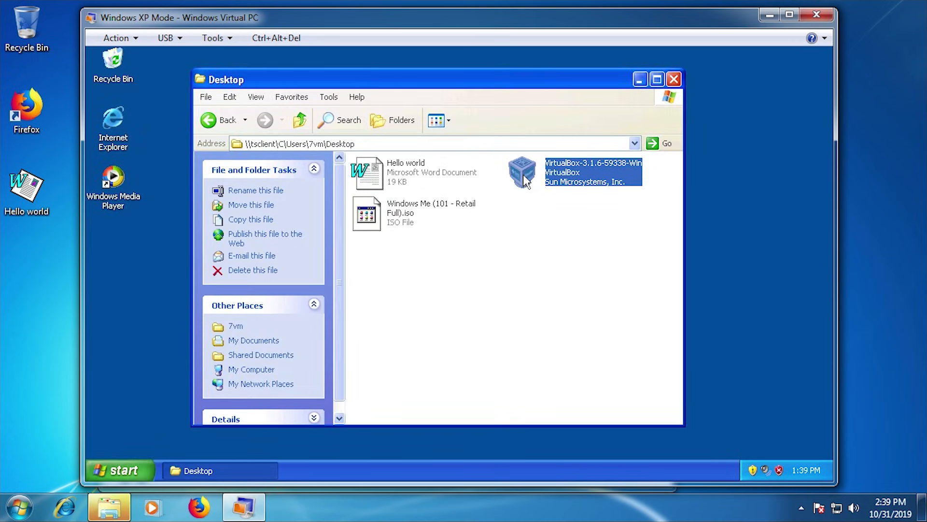
{"action": "left_click", "coordinate": [640, 80]}
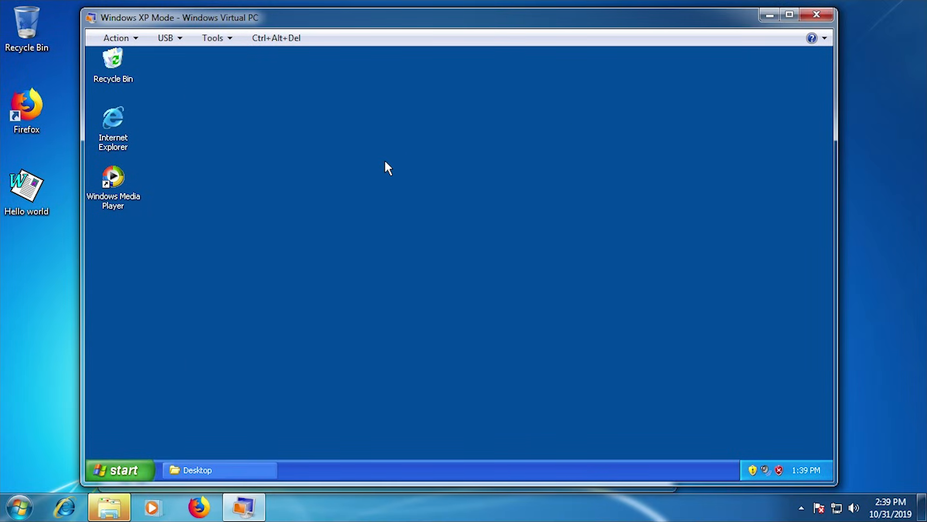
{"action": "key", "text": "ctrl+v"}
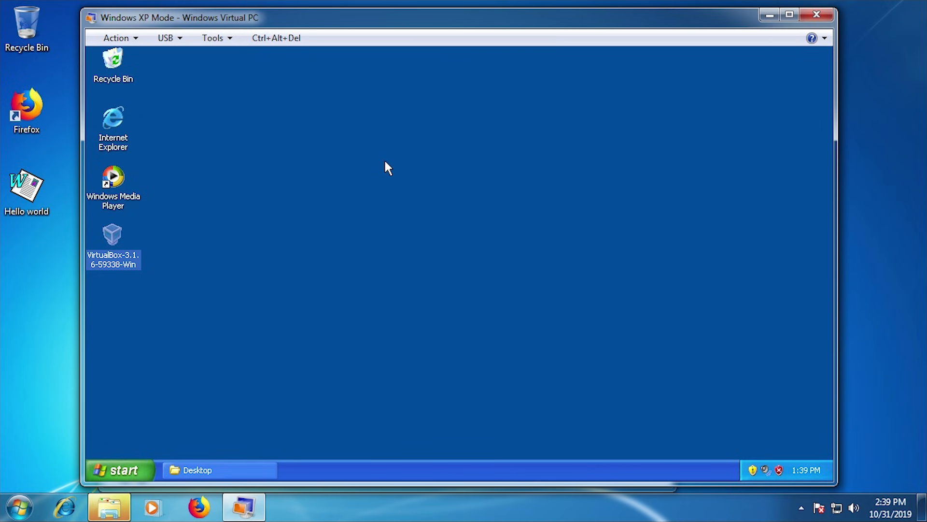
Step: Move the copied VirtualBox installer to an empty area of the XP desktop and leave the shared Desktop folder window minimized
{"action": "left_click", "coordinate": [385, 161]}
{"action": "left_click_drag", "start_coordinate": [114, 237], "coordinate": [285, 254]}
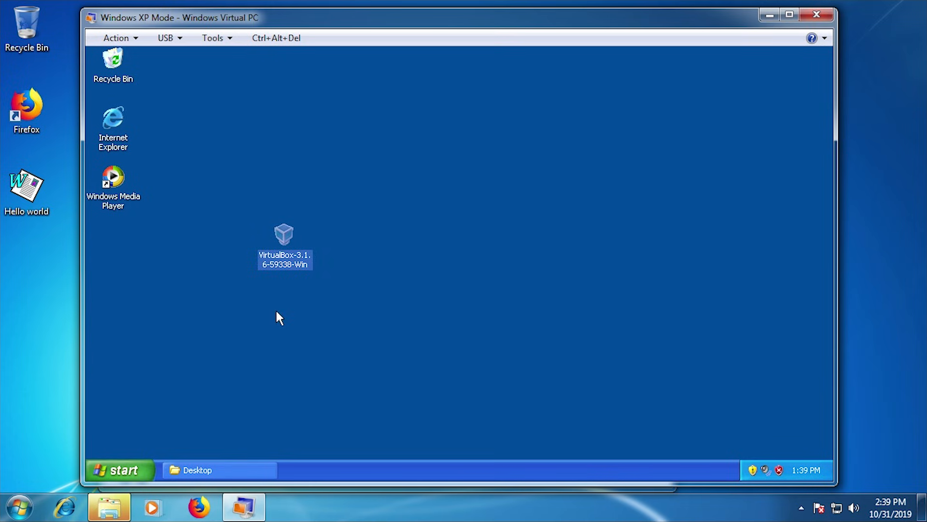
{"action": "left_click_drag", "start_coordinate": [206, 301], "coordinate": [308, 222]}
{"action": "left_click", "coordinate": [208, 463]}
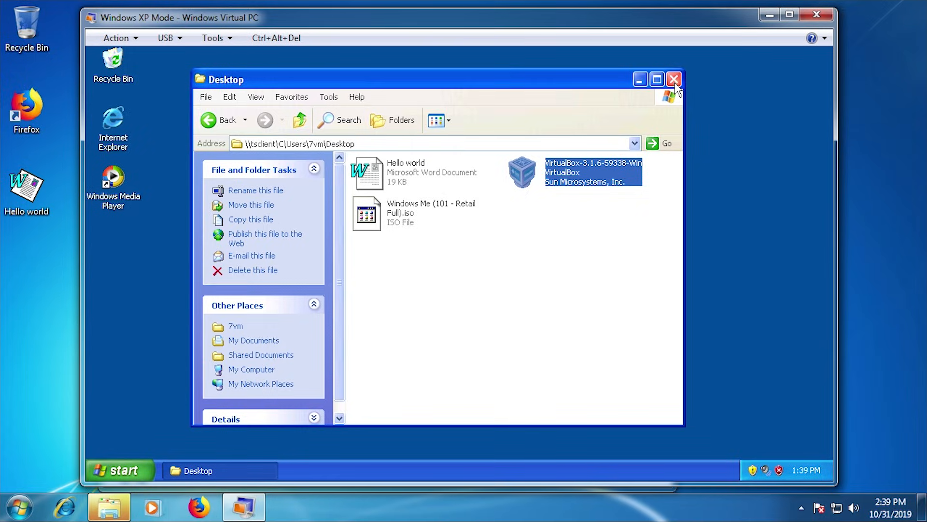
{"action": "left_click", "coordinate": [638, 82]}
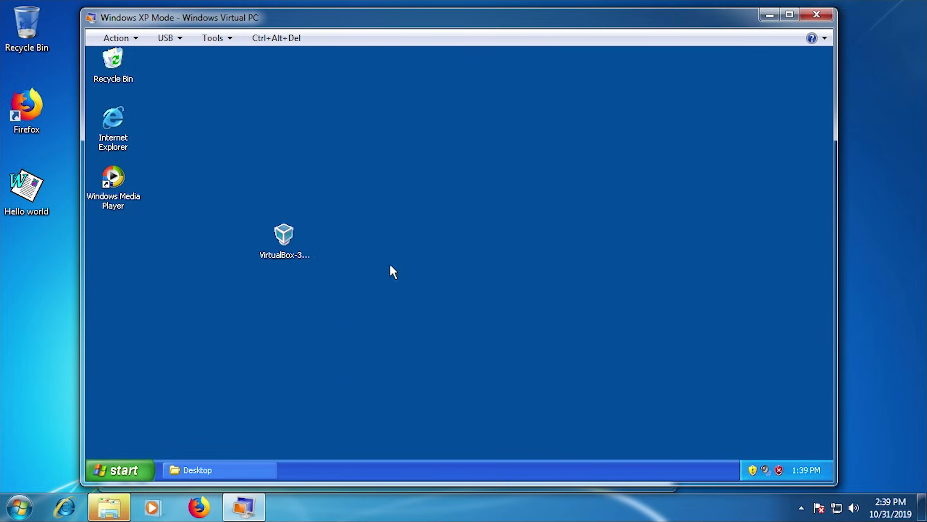
Step: Run the VirtualBox 3.1.6 installer, accept the license, keep the default features and both shortcuts, and start the installation despite the network warning
{"action": "left_click", "coordinate": [288, 232]}
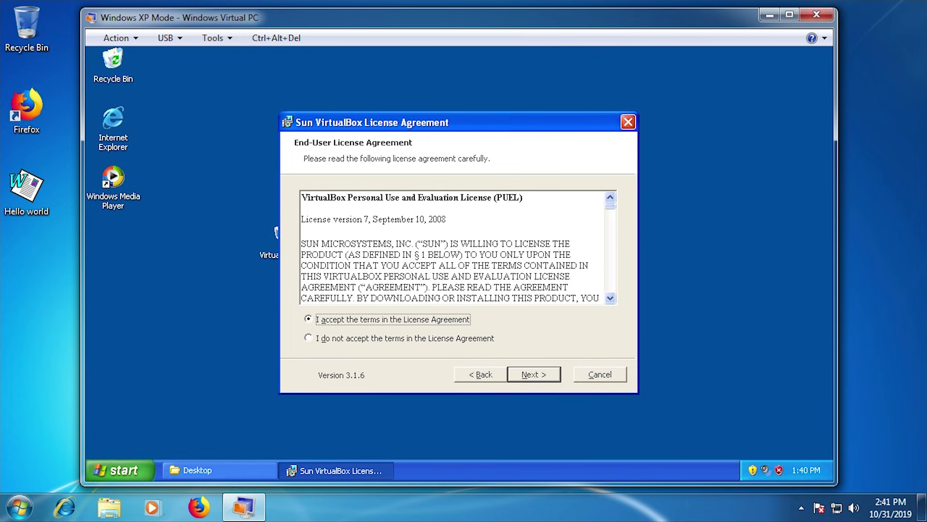
{"action": "left_click", "coordinate": [533, 375]}
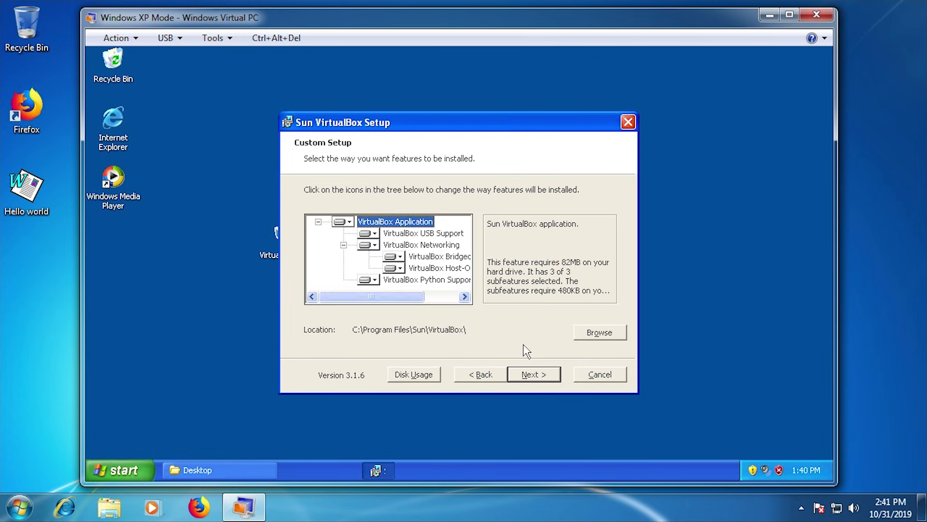
{"action": "left_click", "coordinate": [529, 373]}
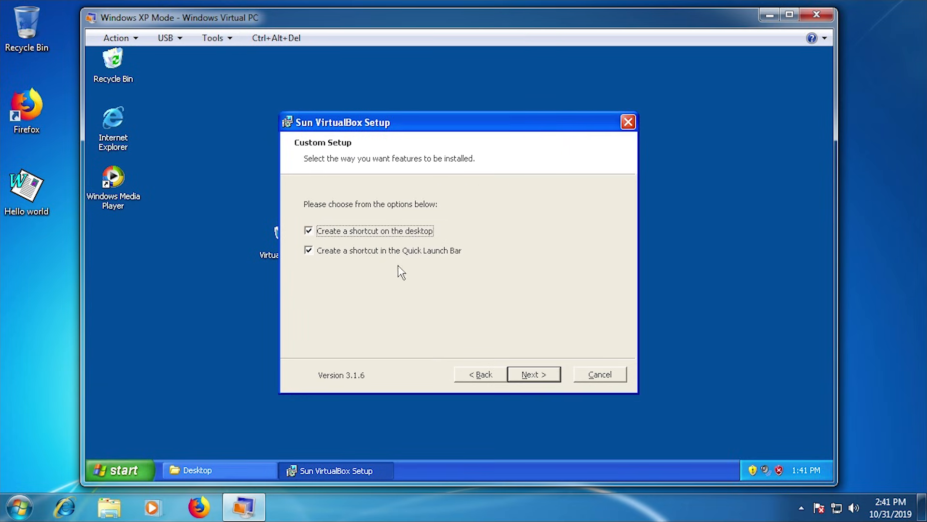
{"action": "left_click", "coordinate": [536, 376]}
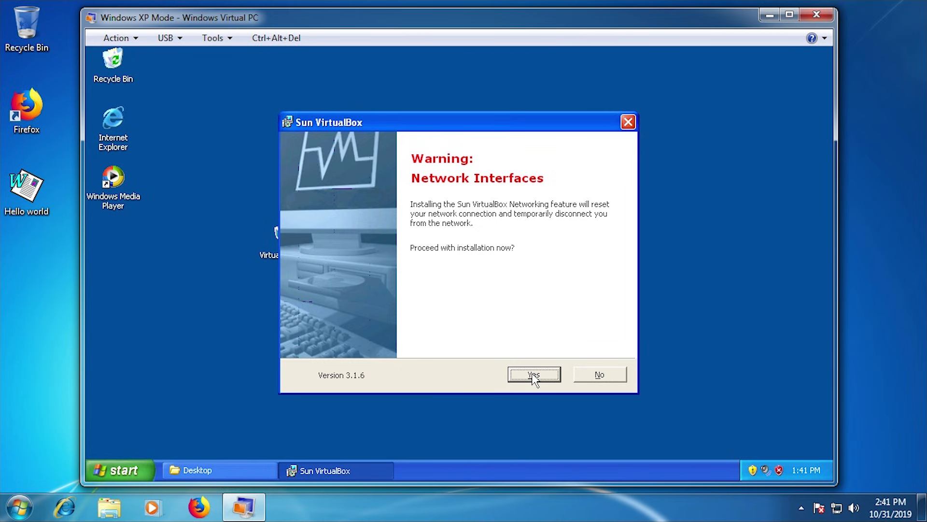
{"action": "left_click", "coordinate": [533, 376]}
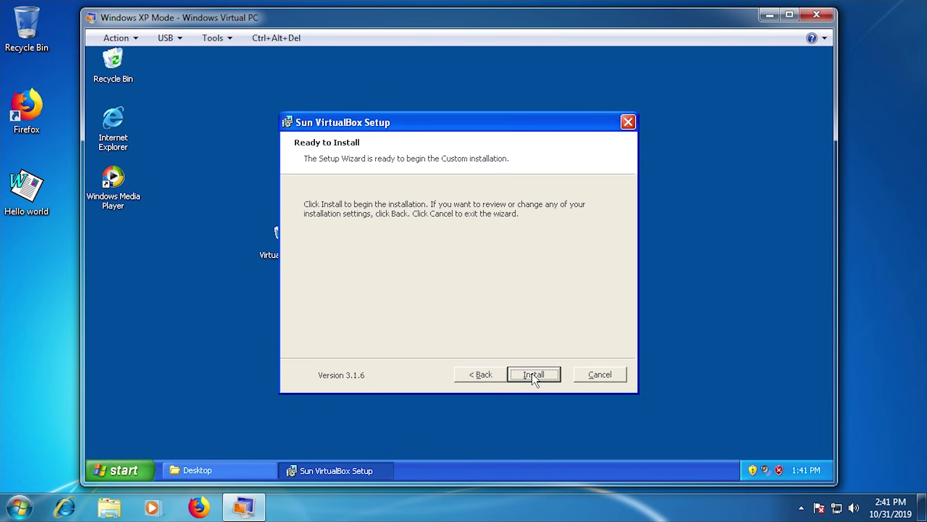
{"action": "left_click", "coordinate": [534, 377]}
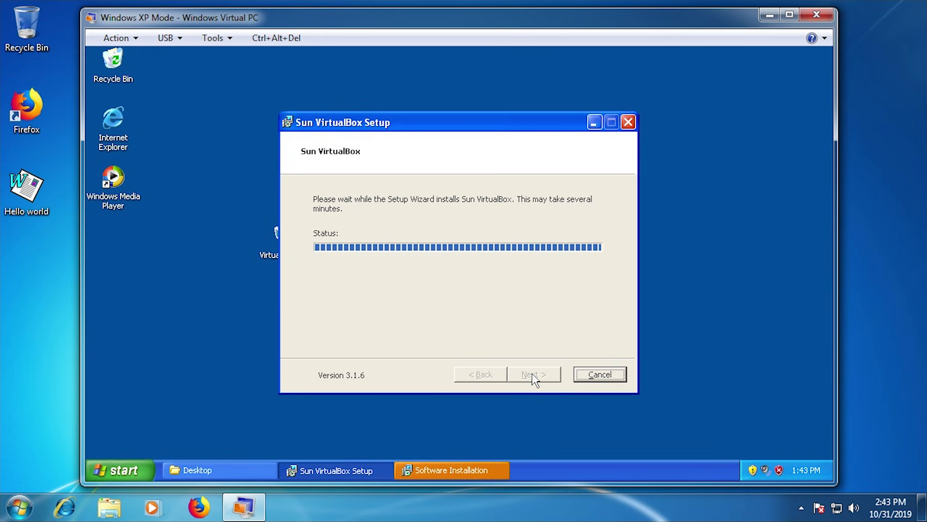
Step: Allow the unsigned VirtualBox software, Bridged Networking Driver Miniport and Host-Only Ethernet Adapter to install despite the Windows Logo testing warnings
{"action": "left_click", "coordinate": [428, 471]}
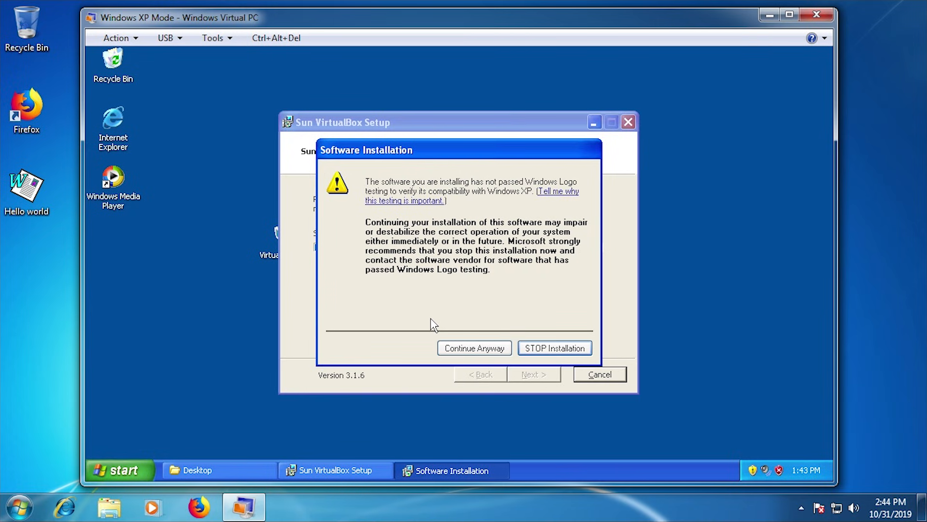
{"action": "left_click", "coordinate": [467, 348]}
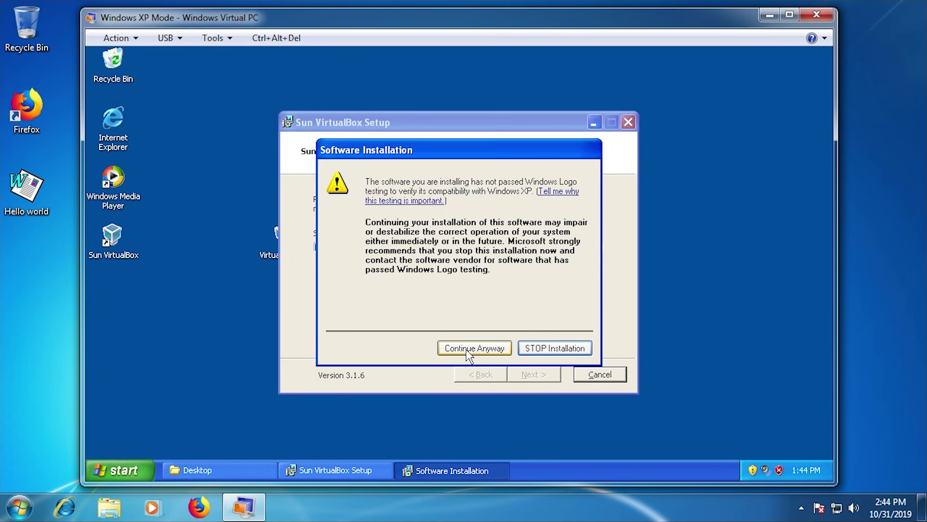
{"action": "left_click", "coordinate": [467, 348]}
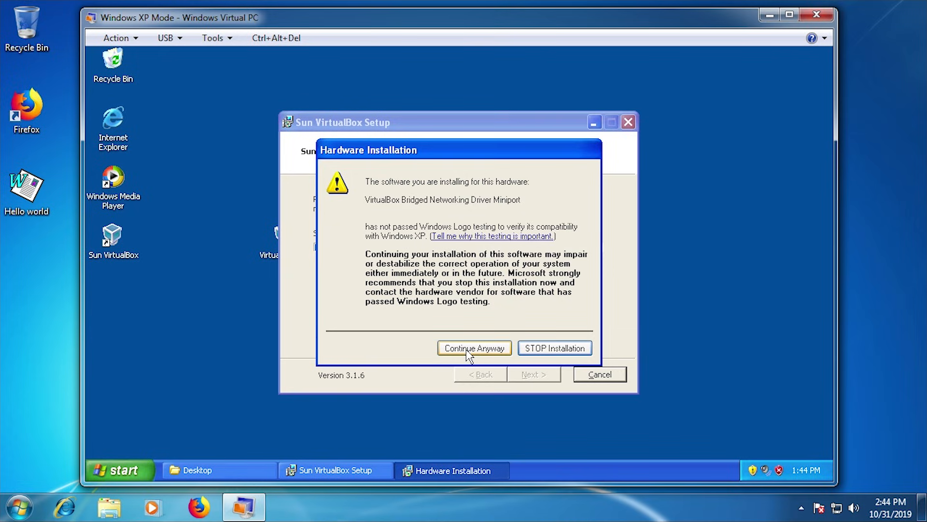
{"action": "left_click", "coordinate": [468, 349]}
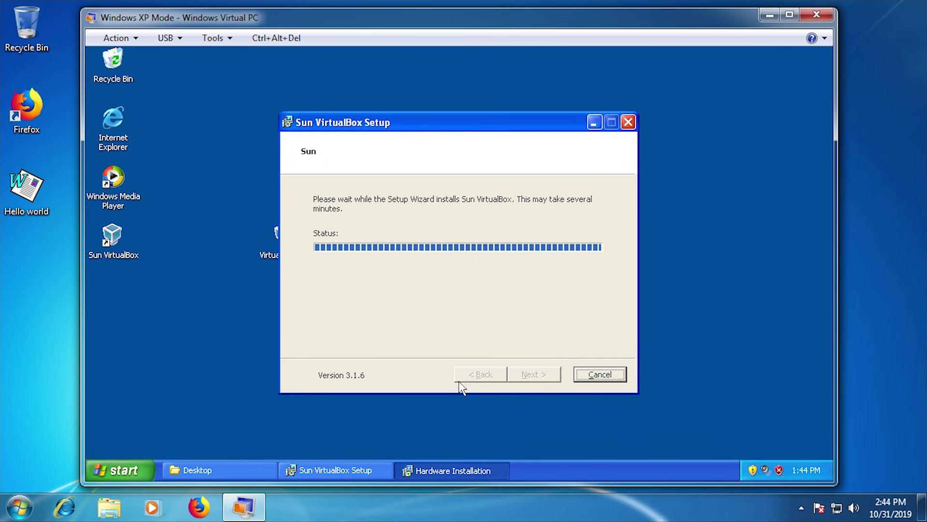
{"action": "left_click", "coordinate": [465, 348]}
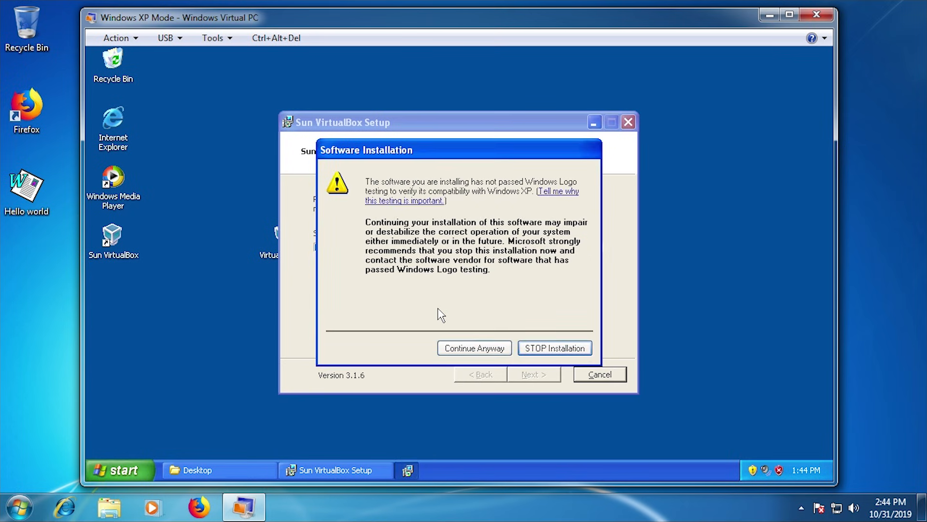
{"action": "left_click", "coordinate": [465, 350]}
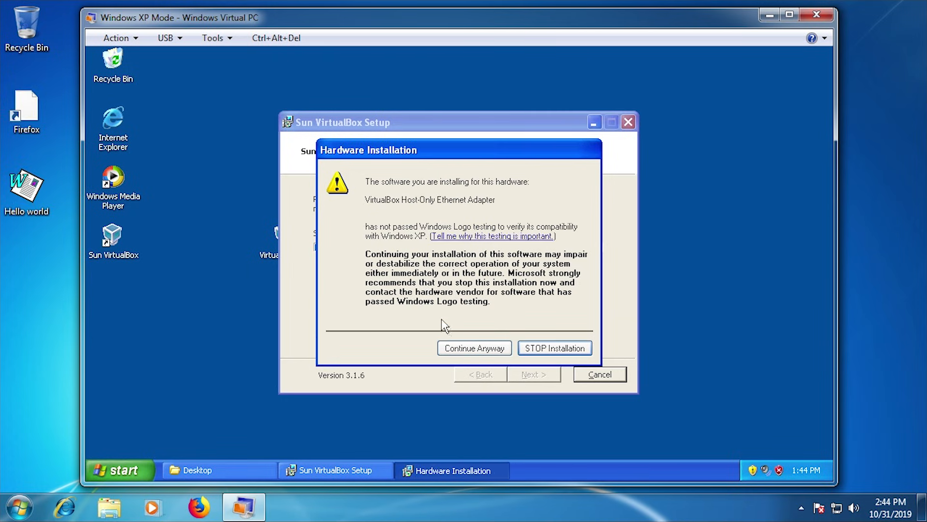
{"action": "left_click", "coordinate": [463, 348]}
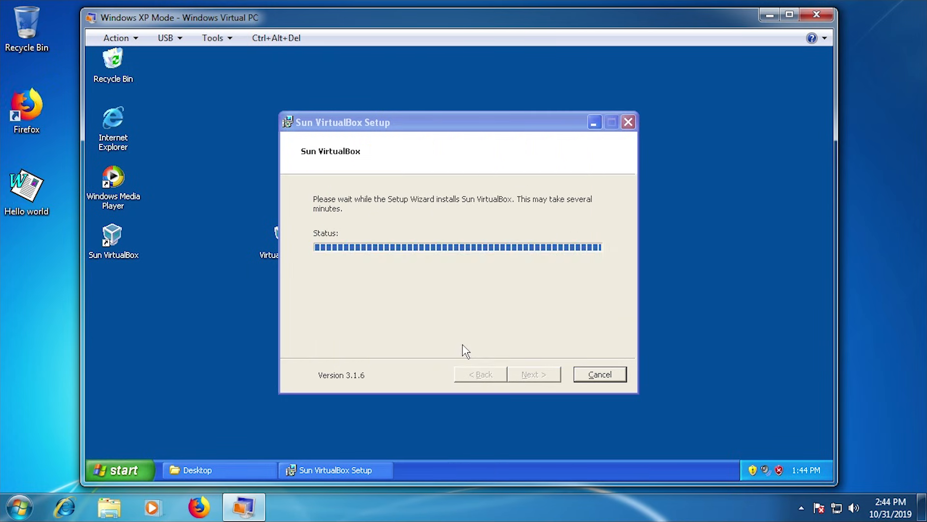
{"action": "left_click", "coordinate": [337, 338]}
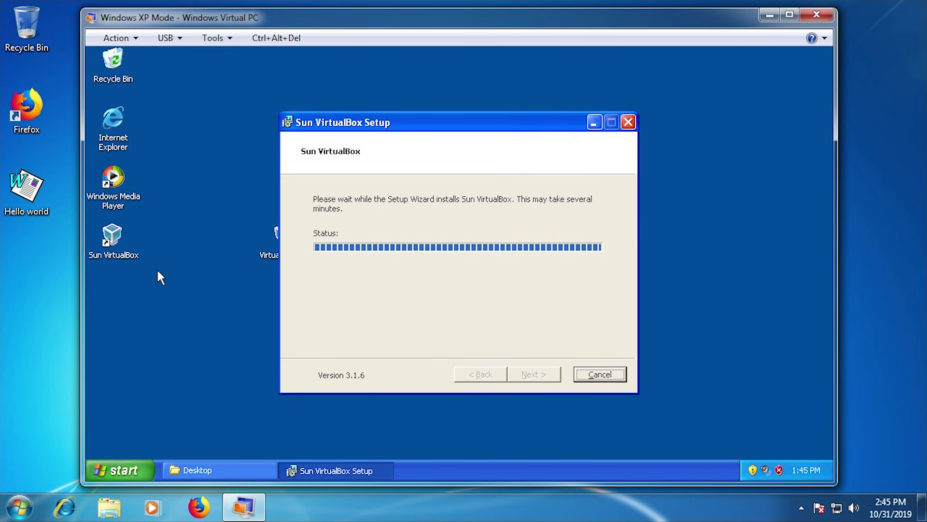
{"action": "left_click_drag", "start_coordinate": [157, 271], "coordinate": [77, 214]}
{"action": "left_click", "coordinate": [123, 292]}
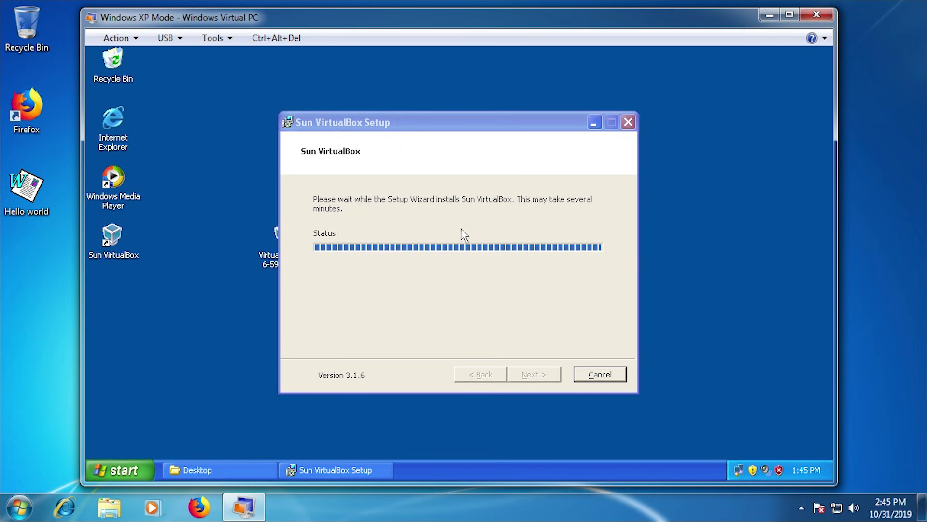
Step: Move the Sun VirtualBox Setup window away from the installer icon on the XP desktop
{"action": "mouse_move", "coordinate": [739, 472]}
{"action": "left_click_drag", "start_coordinate": [406, 122], "coordinate": [412, 121]}
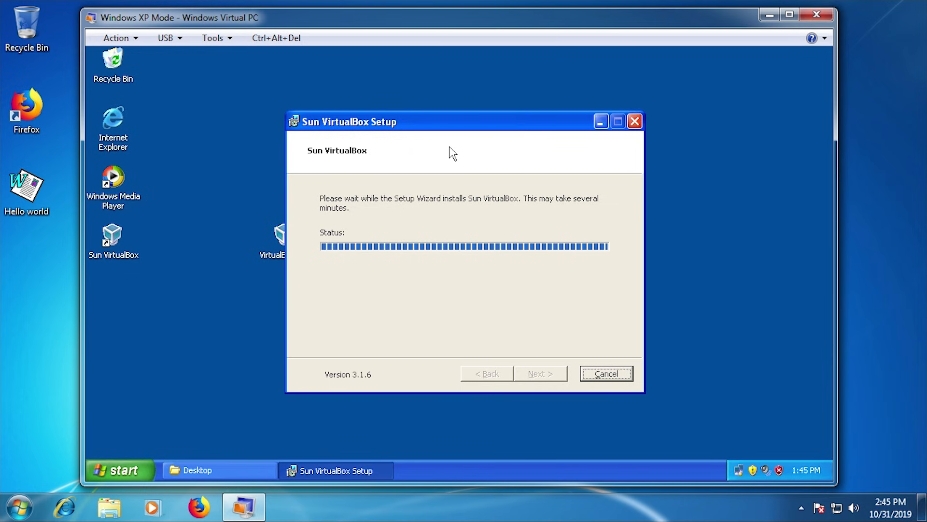
{"action": "left_click_drag", "start_coordinate": [428, 121], "coordinate": [464, 140]}
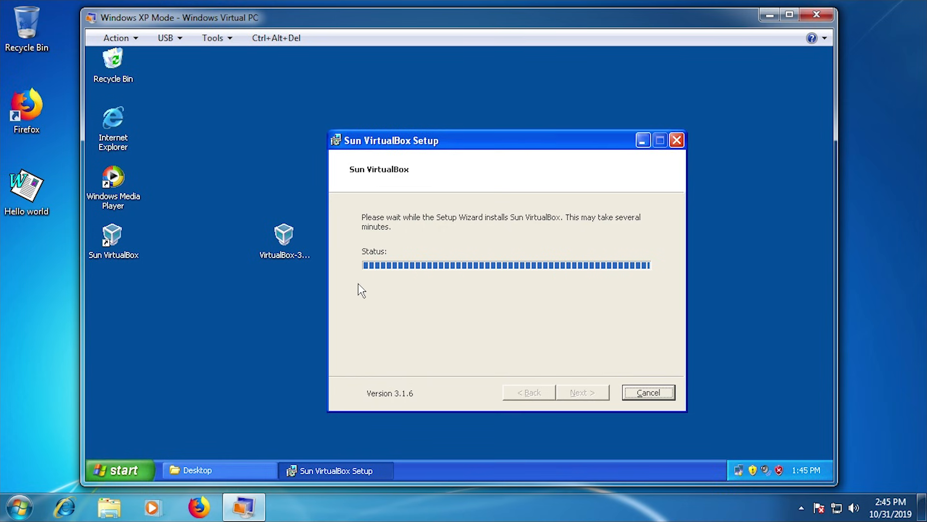
{"action": "left_click_drag", "start_coordinate": [207, 275], "coordinate": [137, 268]}
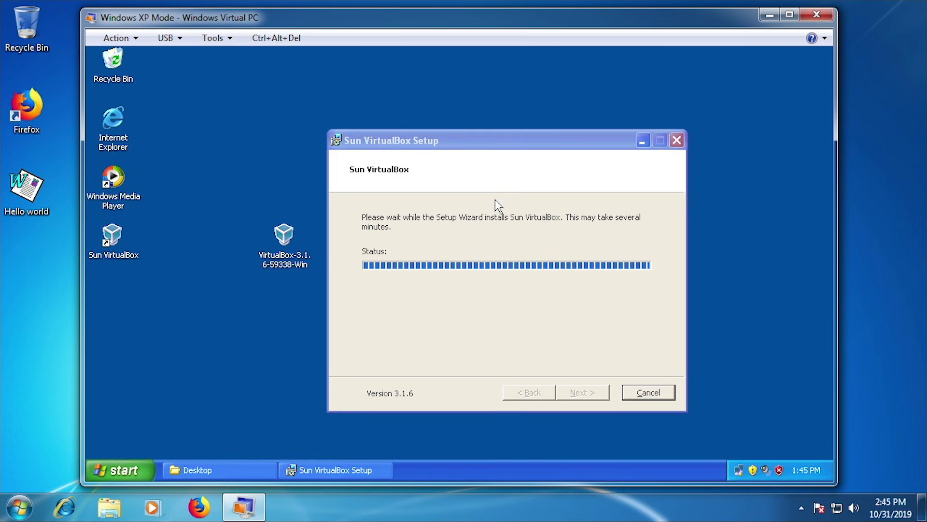
Step: Finish the Sun VirtualBox setup with the option to start Sun VirtualBox after installation enabled
{"action": "left_click_drag", "start_coordinate": [468, 147], "coordinate": [400, 137]}
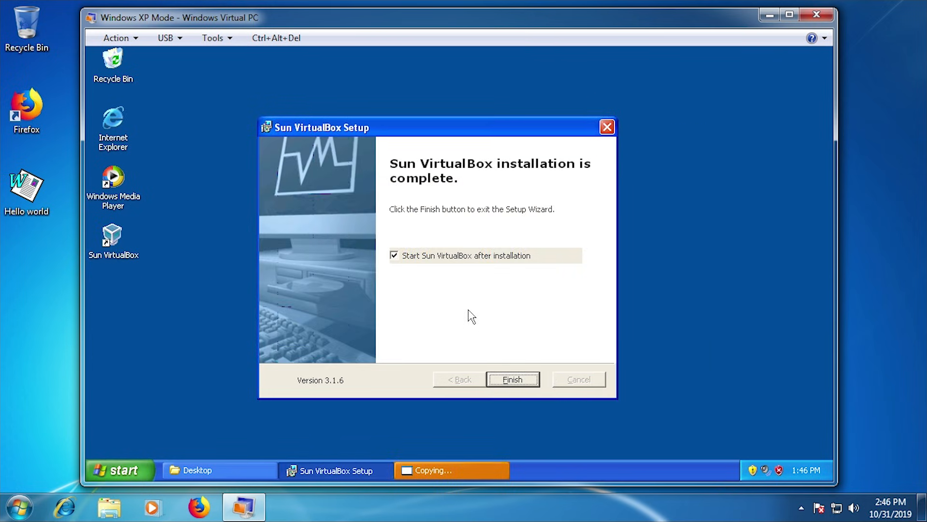
{"action": "left_click", "coordinate": [423, 474]}
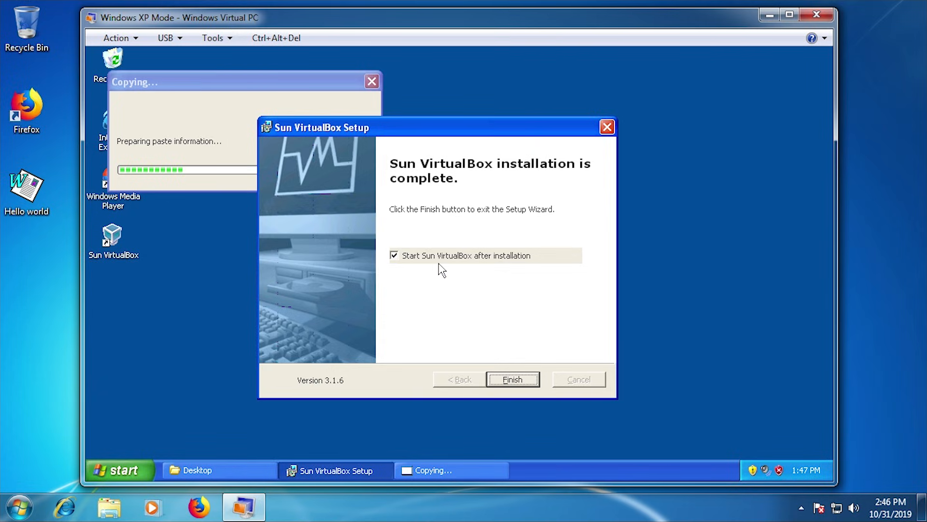
{"action": "left_click", "coordinate": [512, 380]}
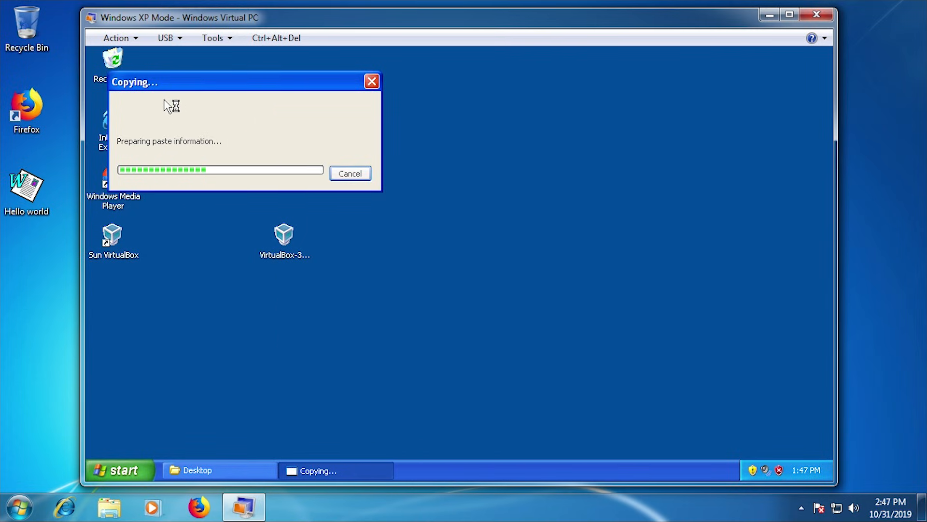
Step: Move the Copying window aside, and shrink and reposition the Sun VirtualBox window on the XP desktop
{"action": "left_click_drag", "start_coordinate": [205, 155], "coordinate": [190, 200]}
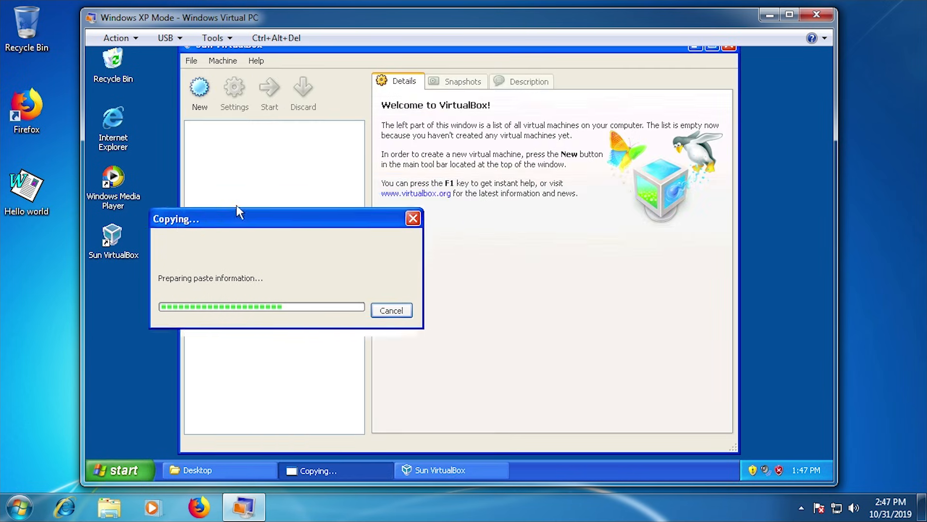
{"action": "left_click_drag", "start_coordinate": [550, 49], "coordinate": [610, 98]}
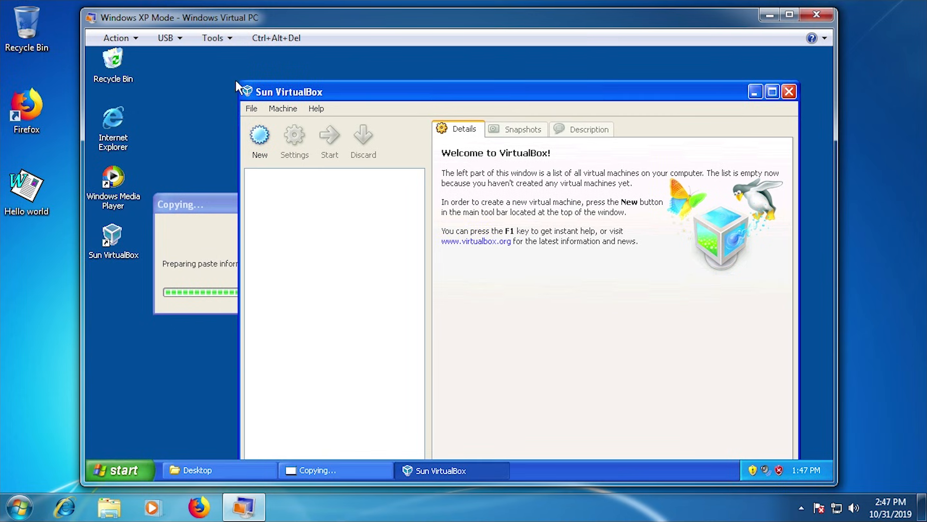
{"action": "left_click_drag", "start_coordinate": [242, 83], "coordinate": [365, 163]}
{"action": "left_click_drag", "start_coordinate": [454, 173], "coordinate": [333, 94]}
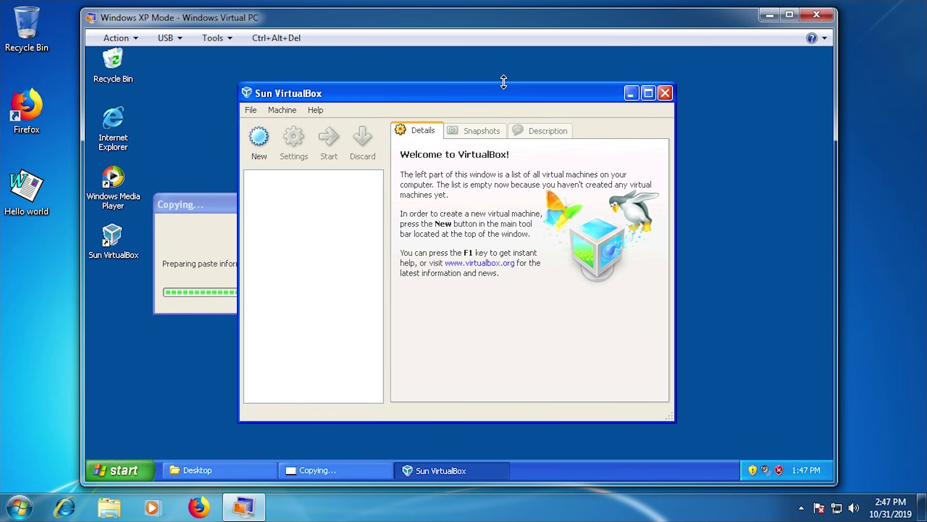
{"action": "left_click_drag", "start_coordinate": [504, 85], "coordinate": [463, 137]}
Step: View the About VirtualBox information, close it and shift the Sun VirtualBox window slightly
{"action": "left_click", "coordinate": [309, 153]}
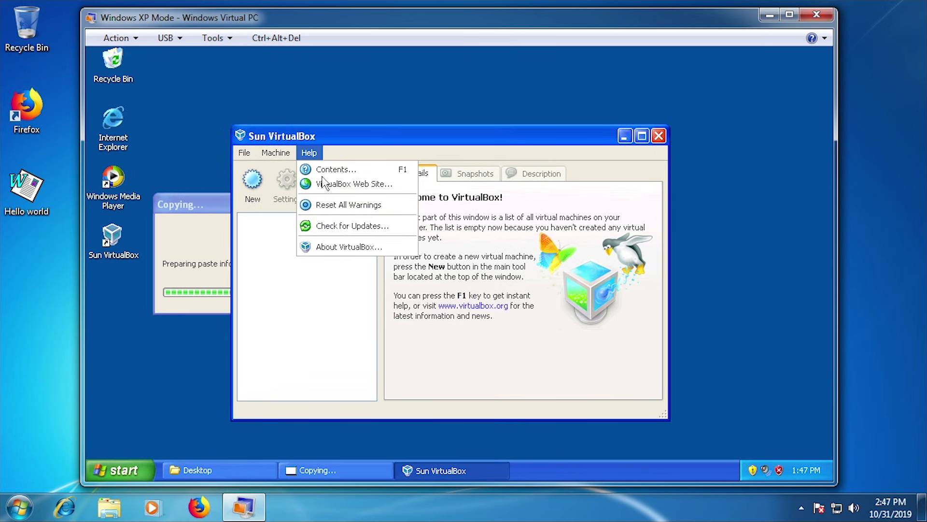
{"action": "left_click", "coordinate": [348, 246]}
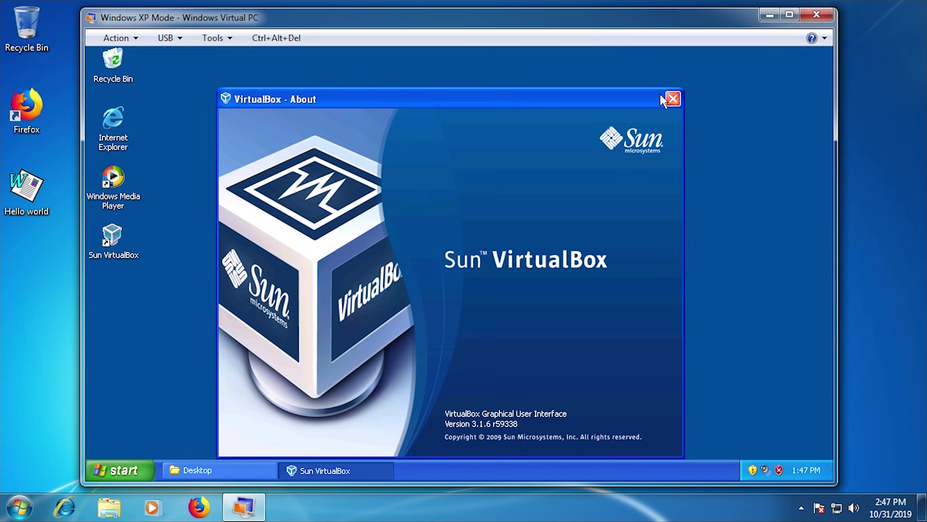
{"action": "left_click", "coordinate": [675, 102]}
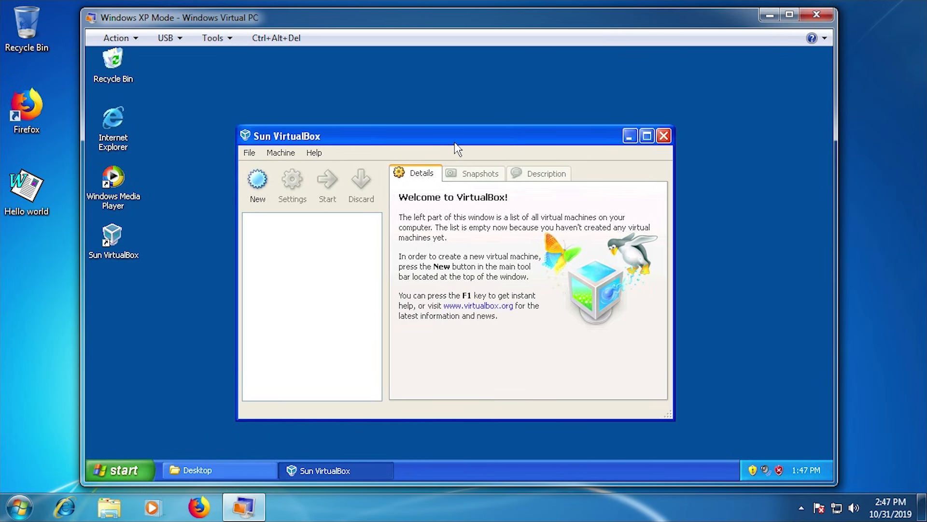
{"action": "mouse_move", "coordinate": [454, 141]}
{"action": "left_mouse_down"}
{"action": "mouse_move", "coordinate": [427, 144]}
{"action": "mouse_move", "coordinate": [509, 143]}
{"action": "mouse_move", "coordinate": [464, 147]}
{"action": "left_mouse_up"}
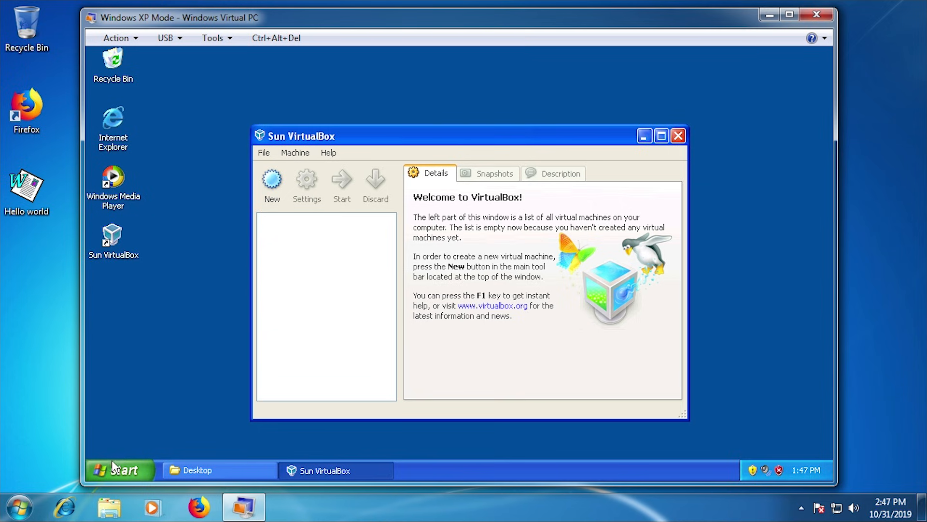
Step: Copy Windows Me (101 - Retail Full).iso from the shared Desktop folder to the XP desktop
{"action": "left_click", "coordinate": [199, 471]}
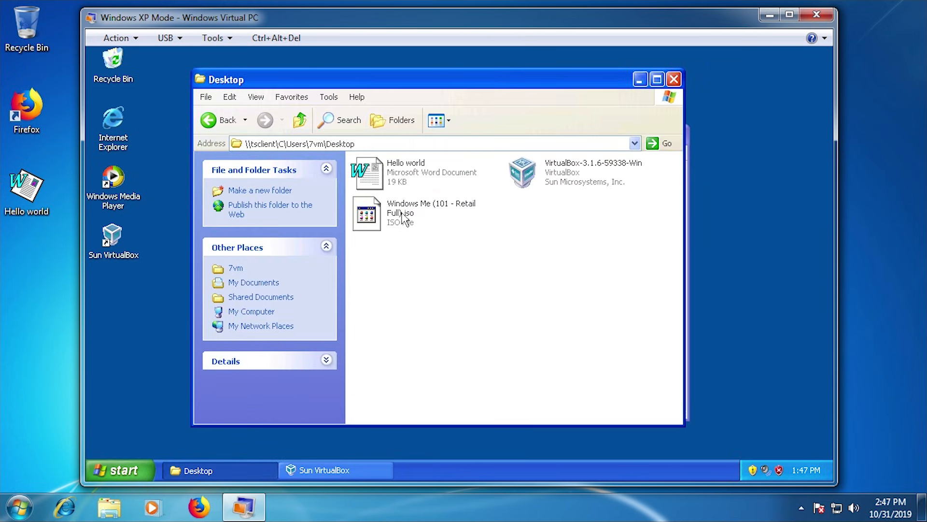
{"action": "left_click", "coordinate": [403, 218]}
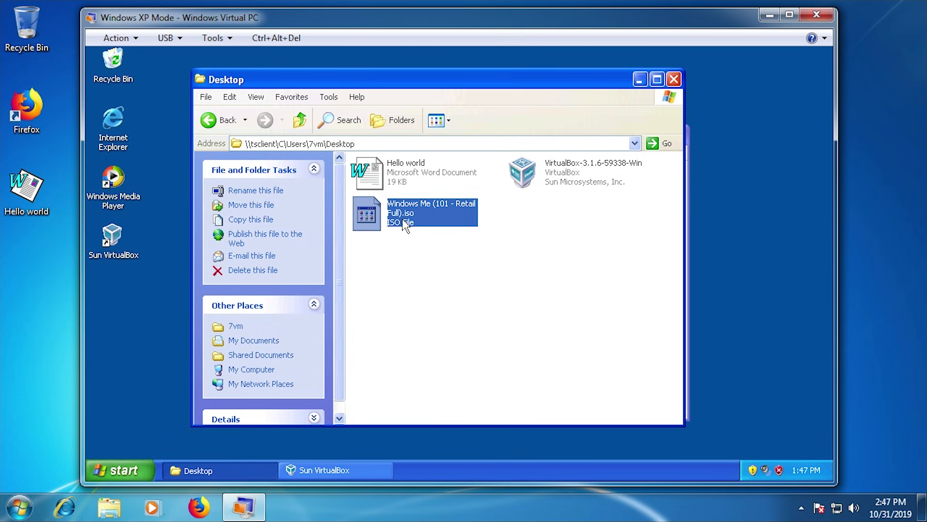
{"action": "left_click", "coordinate": [639, 79]}
{"action": "left_click", "coordinate": [186, 343]}
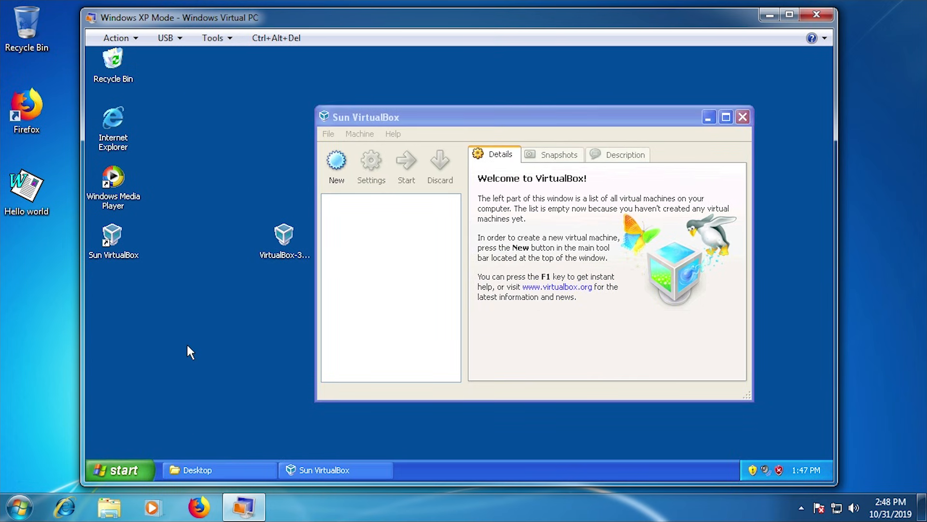
{"action": "key", "text": "ctrl+v"}
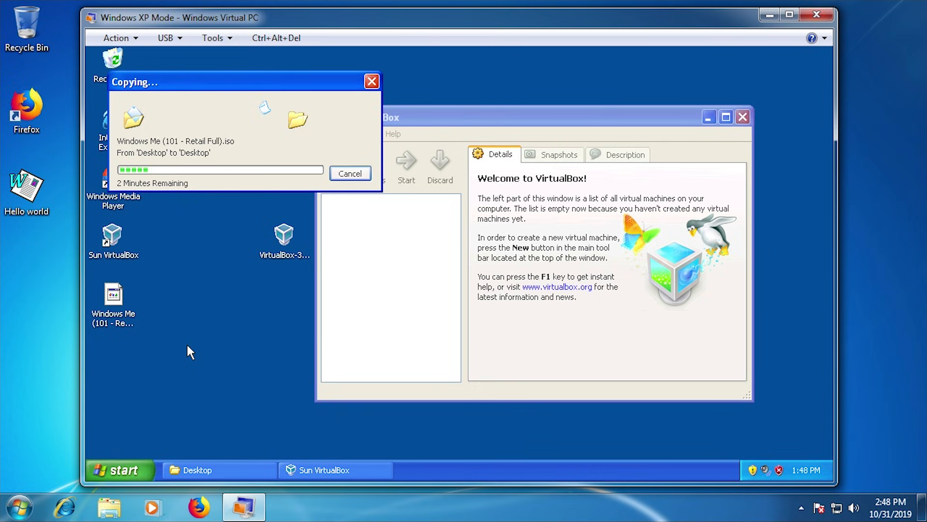
Step: Start a new virtual machine named Windows ME with operating system Microsoft Windows and version Windows Me
{"action": "left_click_drag", "start_coordinate": [386, 117], "coordinate": [307, 121]}
{"action": "left_click", "coordinate": [256, 172]}
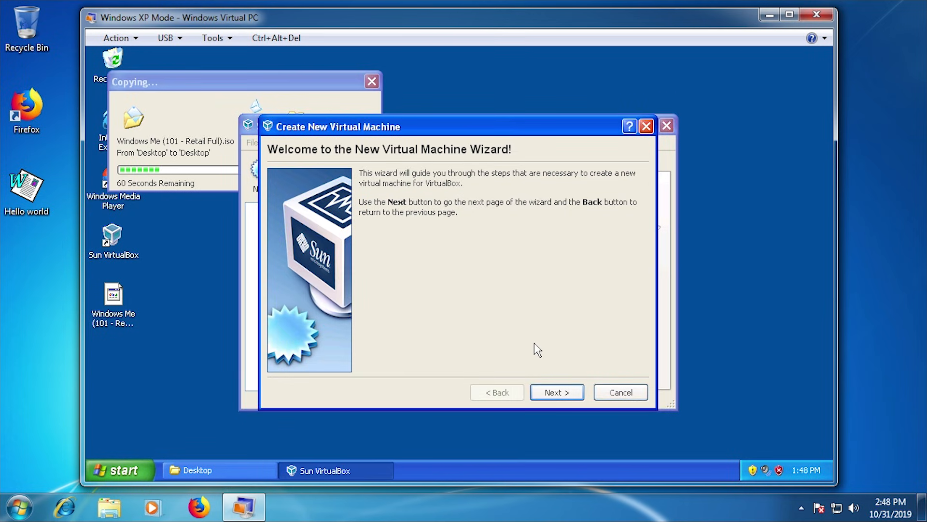
{"action": "left_click", "coordinate": [556, 392]}
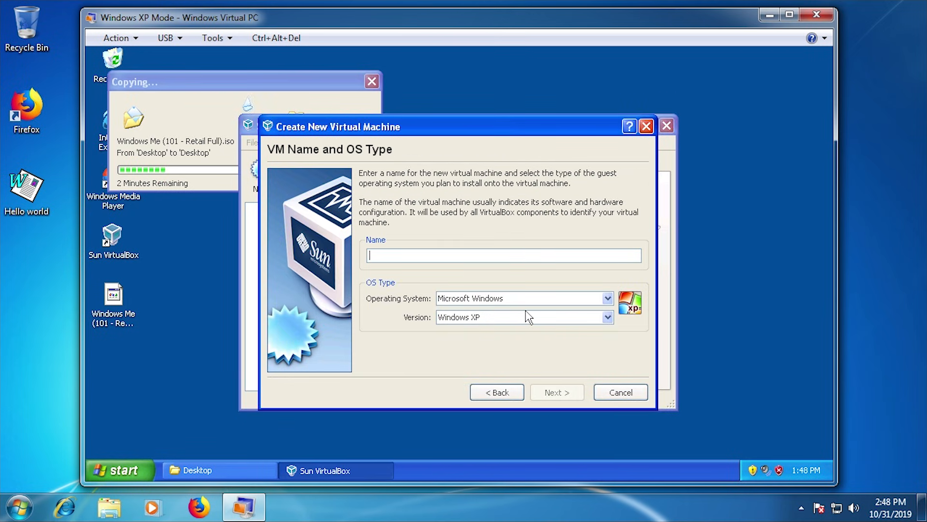
{"action": "type", "text": "Windows ME"}
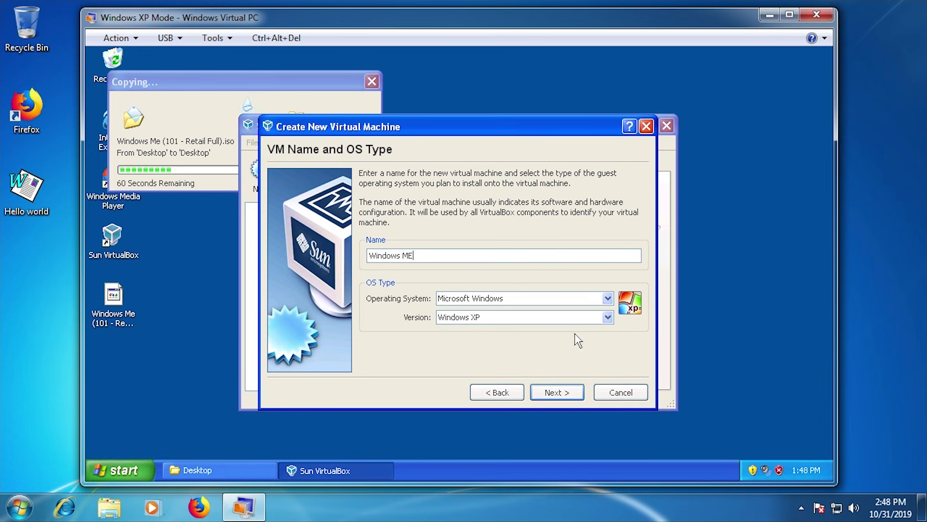
{"action": "left_click", "coordinate": [608, 318]}
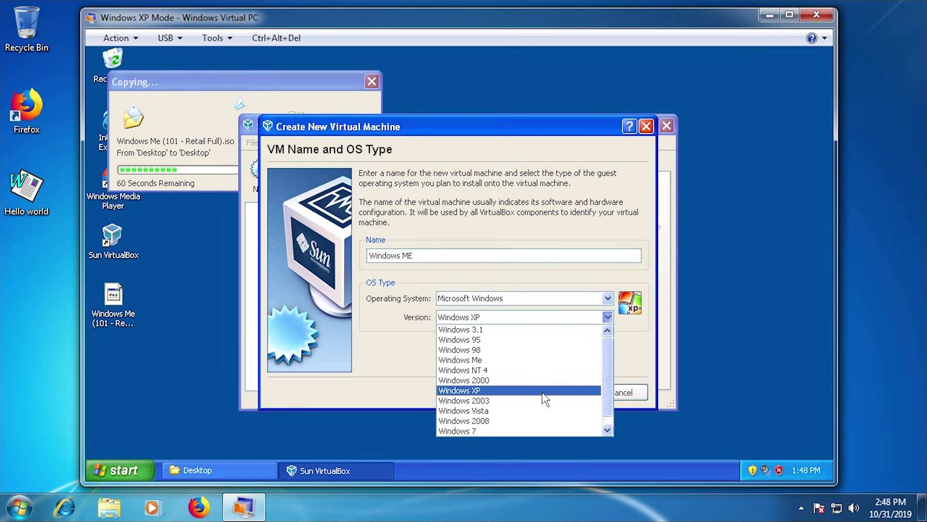
{"action": "scroll", "coordinate": [543, 399], "scroll_direction": "down", "scroll_amount": 1}
{"action": "scroll", "coordinate": [529, 402], "scroll_direction": "up", "scroll_amount": 1}
{"action": "left_click", "coordinate": [478, 360]}
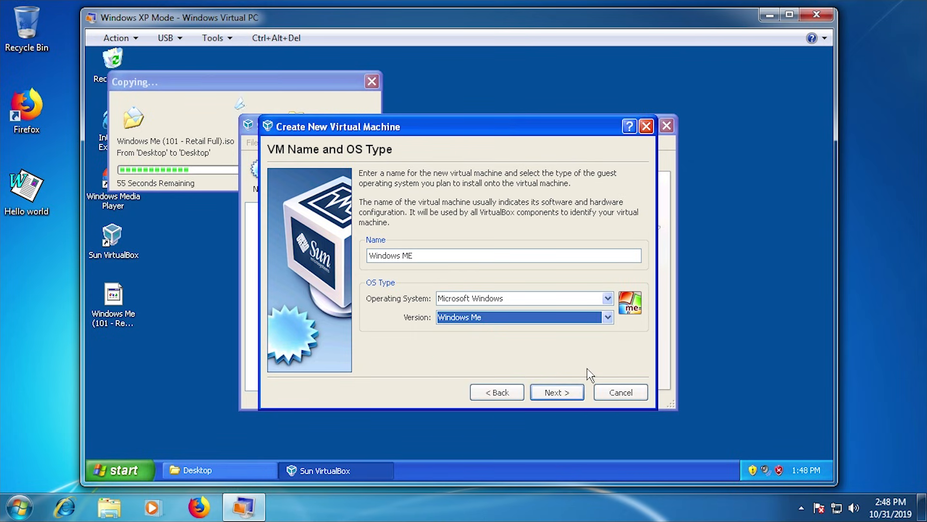
{"action": "left_click", "coordinate": [607, 317]}
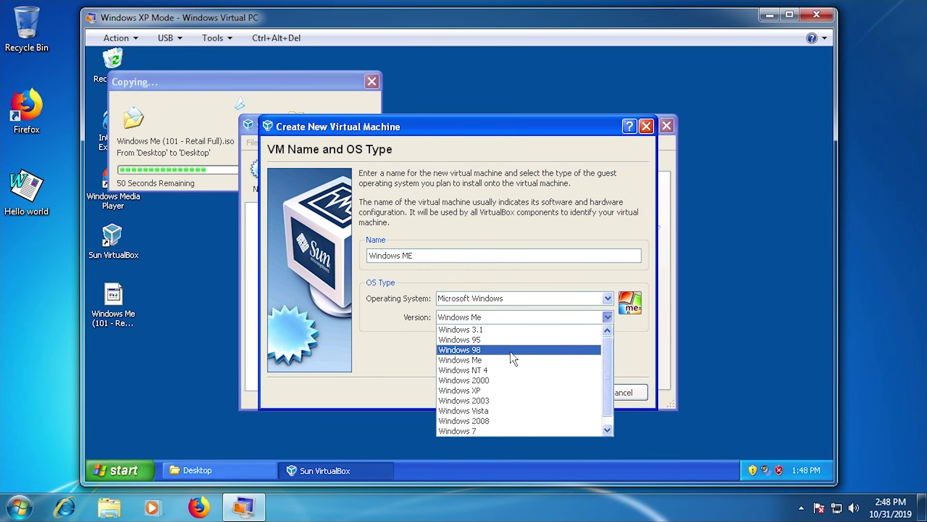
{"action": "left_click", "coordinate": [353, 368]}
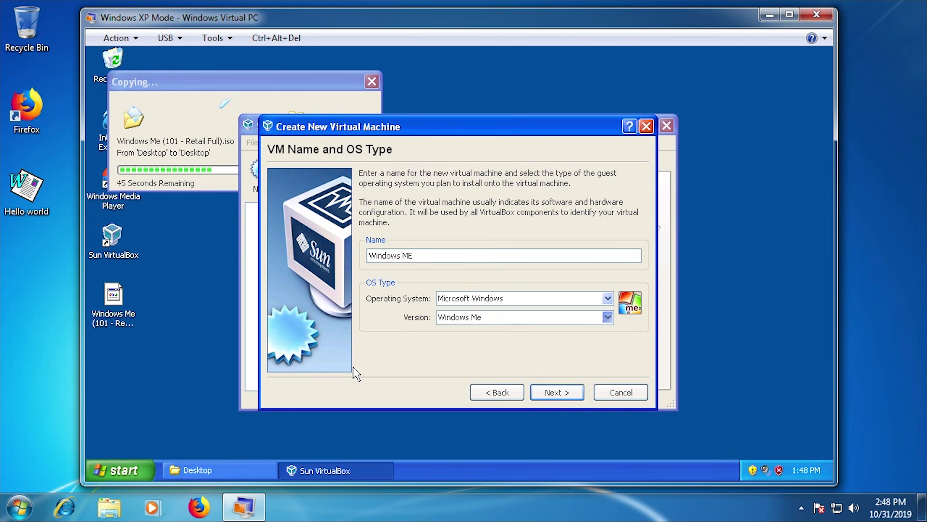
{"action": "left_click", "coordinate": [557, 389]}
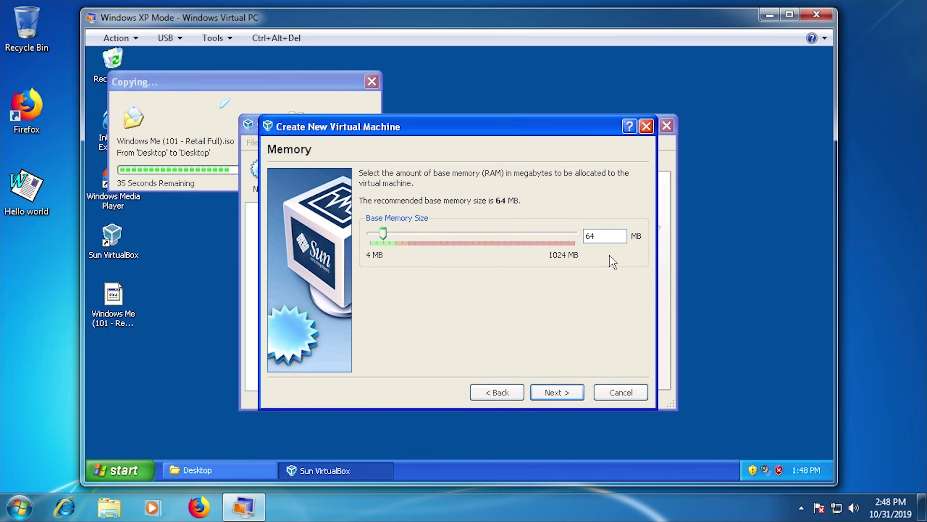
Step: Set the new virtual machine's base memory to 128 MB
{"action": "left_click_drag", "start_coordinate": [600, 236], "coordinate": [585, 236]}
{"action": "type", "text": "128"}
{"action": "left_click", "coordinate": [555, 392]}
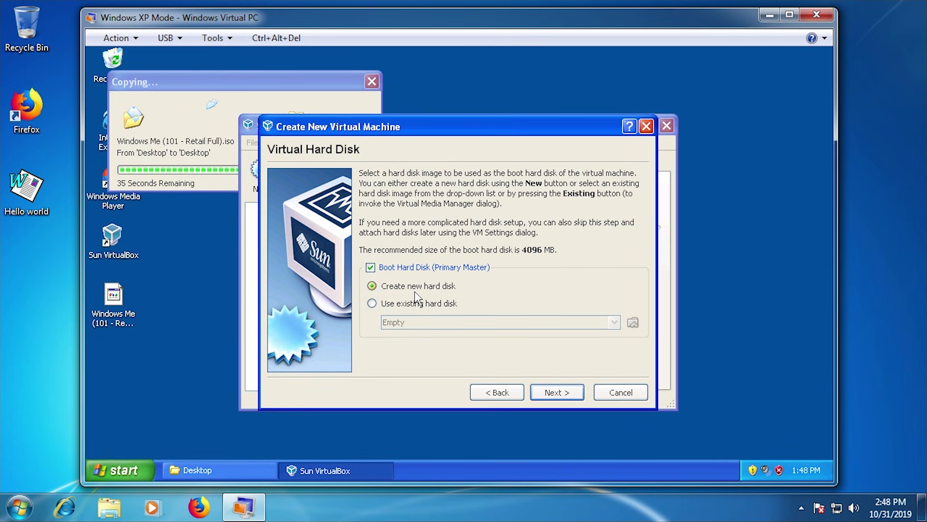
Step: Choose to create a new boot hard disk with dynamically expanding storage
{"action": "left_click", "coordinate": [562, 395]}
{"action": "left_click", "coordinate": [551, 392]}
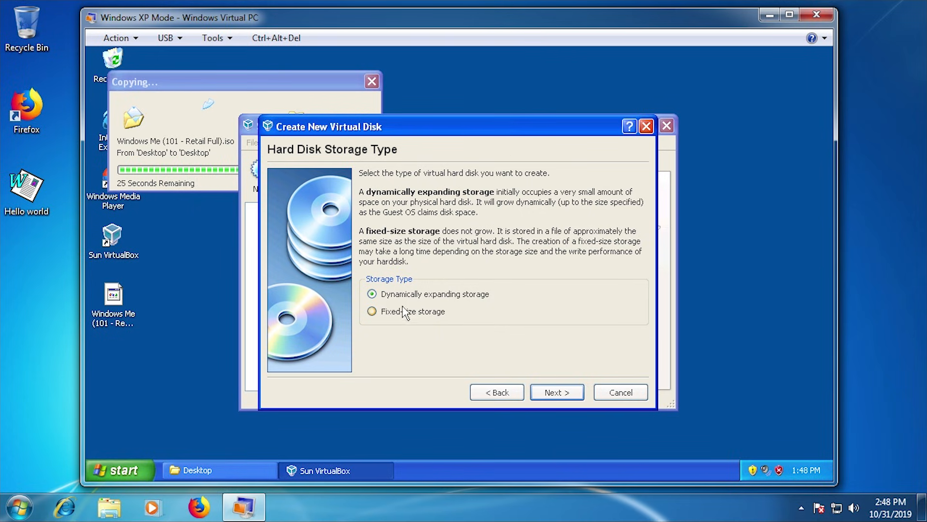
{"action": "left_click", "coordinate": [553, 392]}
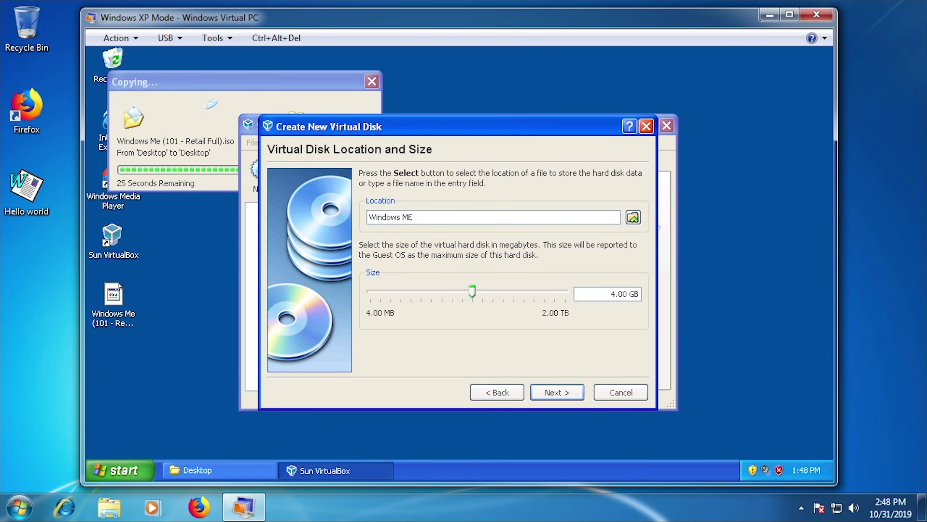
Step: Set the virtual disk size to 8.0 GB and finish creating the disk and the Windows ME virtual machine
{"action": "left_click_drag", "start_coordinate": [612, 294], "coordinate": [673, 296]}
{"action": "type", "text": "8"}
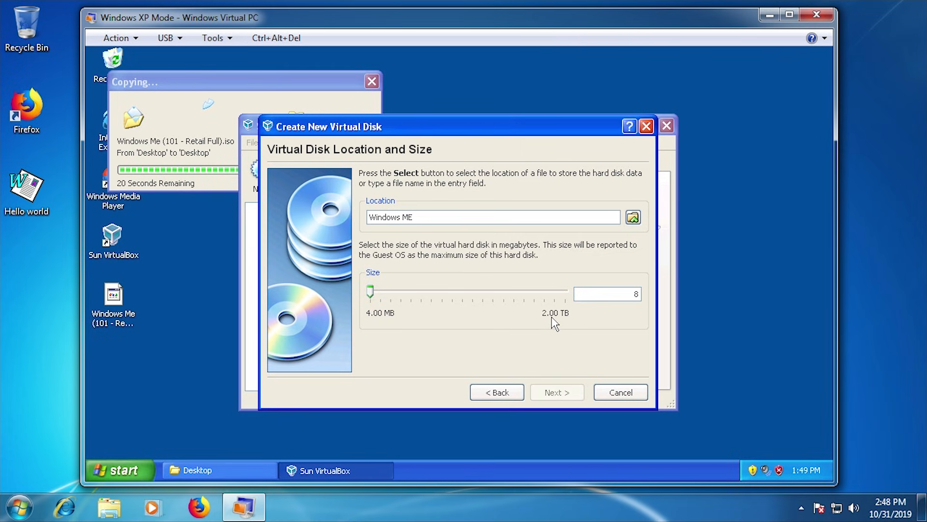
{"action": "type", "text": "g"}
{"action": "key", "text": "BackSpace"}
{"action": "type", "text": ".0 GB"}
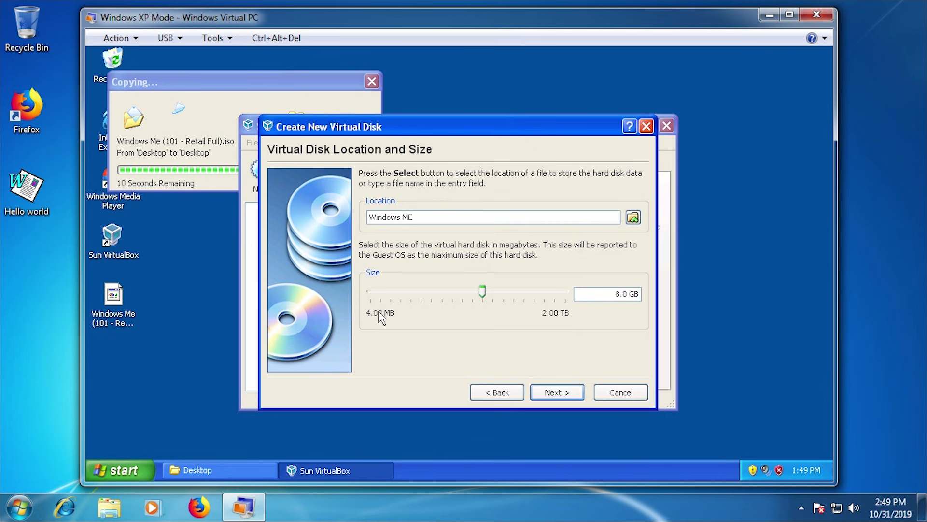
{"action": "left_click_drag", "start_coordinate": [640, 294], "coordinate": [614, 294]}
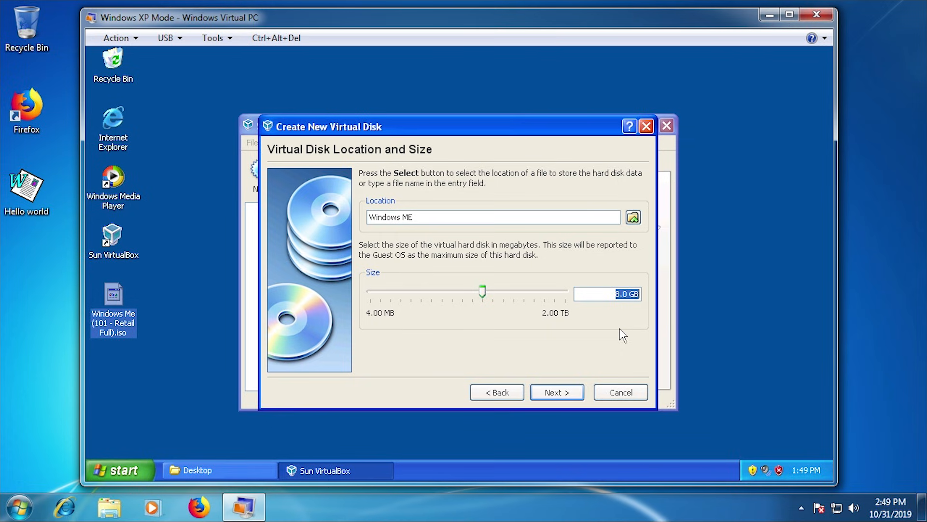
{"action": "left_click", "coordinate": [555, 394]}
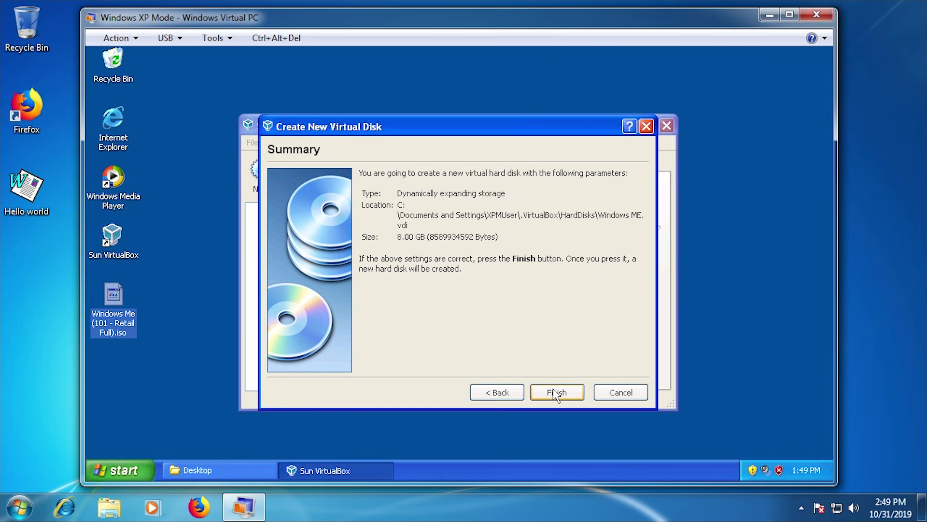
{"action": "left_click", "coordinate": [556, 393]}
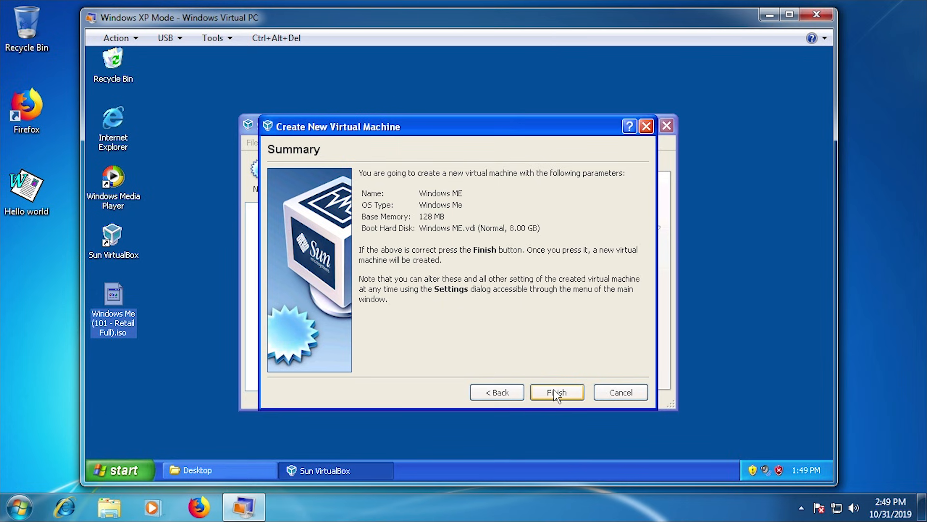
{"action": "left_click", "coordinate": [556, 392]}
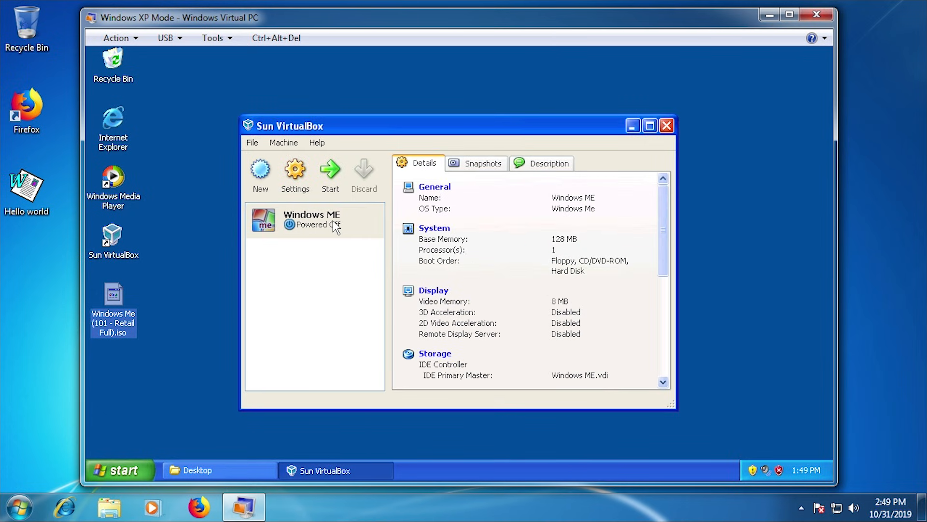
Step: Move and enlarge the Sun VirtualBox window, and review the Windows ME machine's details
{"action": "left_click_drag", "start_coordinate": [367, 129], "coordinate": [282, 83]}
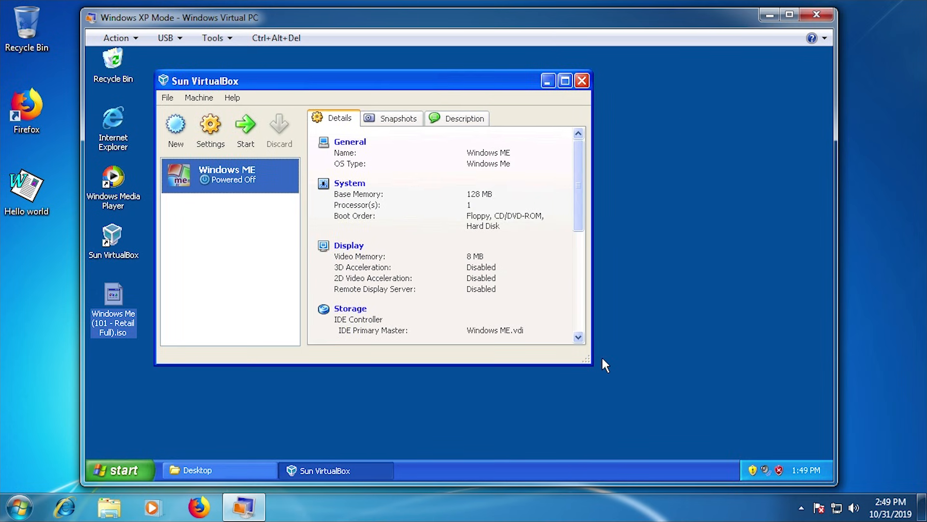
{"action": "left_click_drag", "start_coordinate": [590, 361], "coordinate": [764, 457]}
{"action": "scroll", "coordinate": [592, 256], "scroll_direction": "down", "scroll_amount": 3}
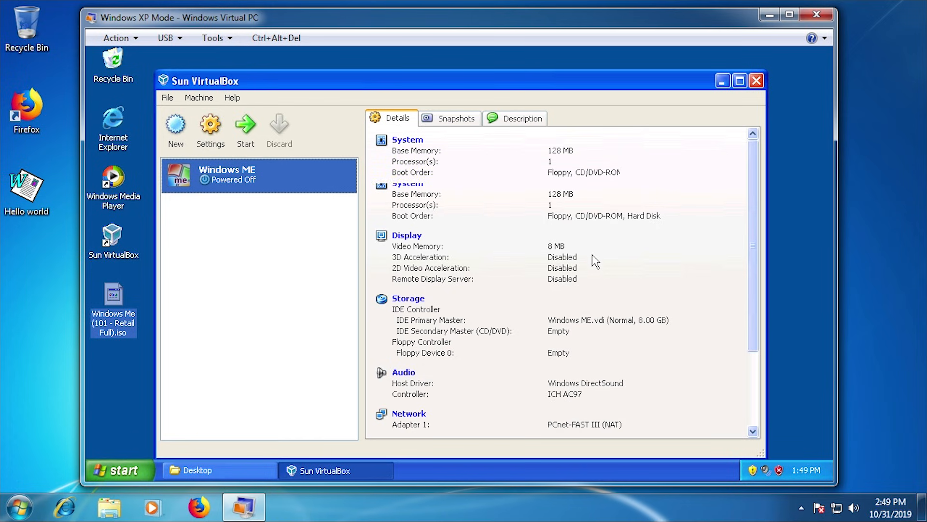
{"action": "scroll", "coordinate": [582, 381], "scroll_direction": "up", "scroll_amount": 3}
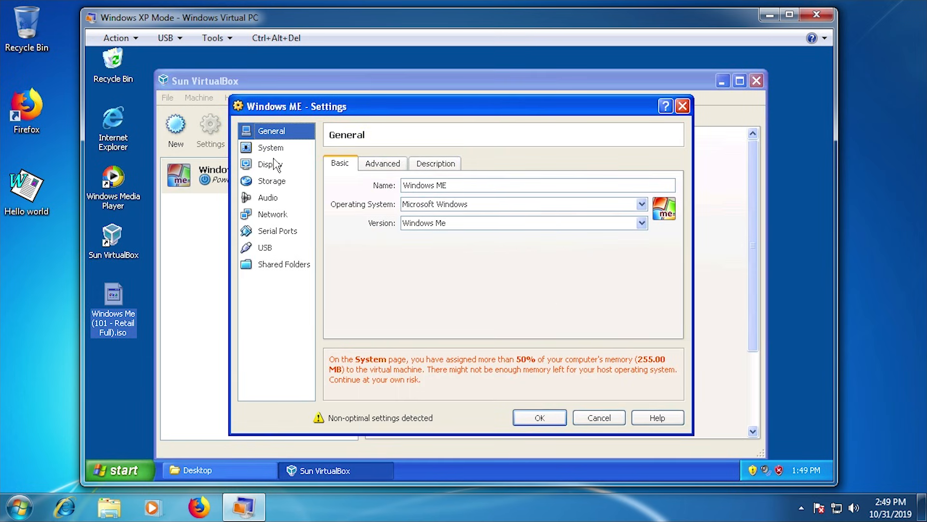
Step: Attach Windows Me (101 - Retail Full).iso from the desktop to the Windows ME machine's empty CD/DVD drive and save the settings
{"action": "left_click", "coordinate": [278, 182]}
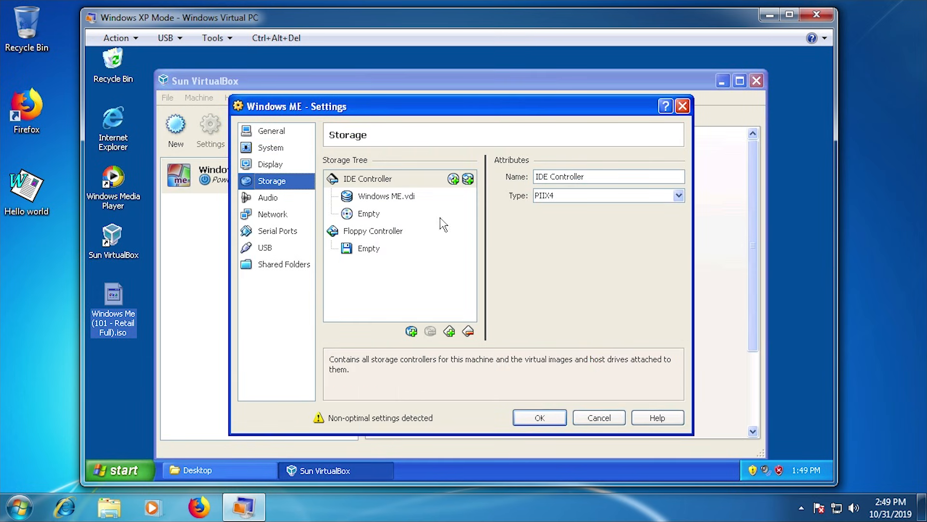
{"action": "left_click", "coordinate": [369, 214]}
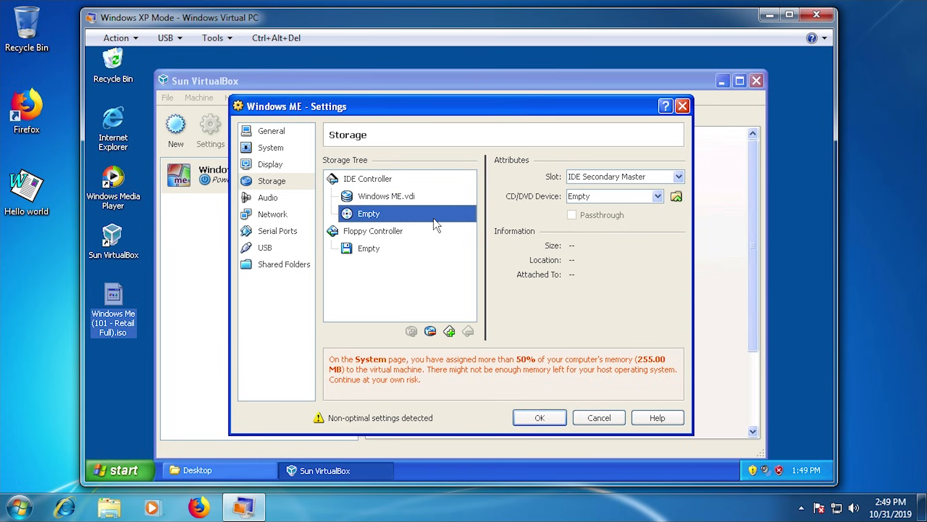
{"action": "left_click", "coordinate": [681, 195]}
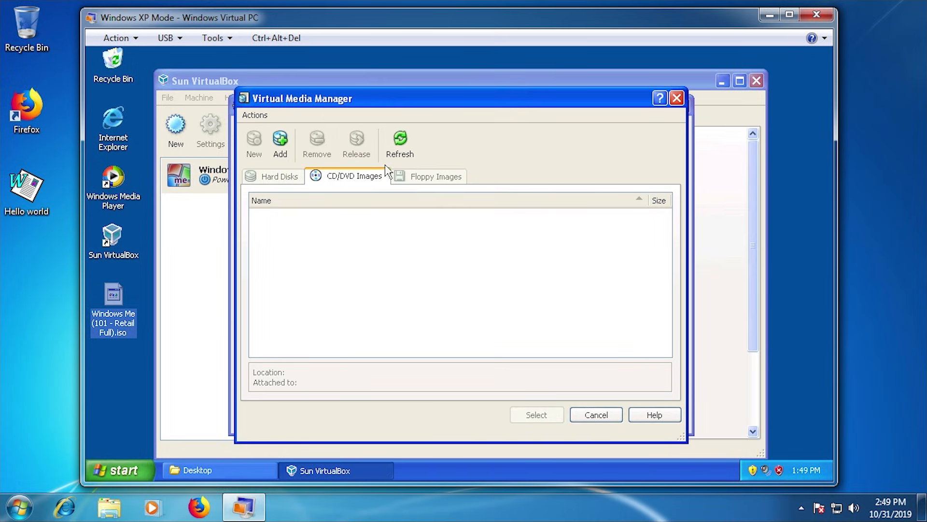
{"action": "left_click", "coordinate": [289, 156]}
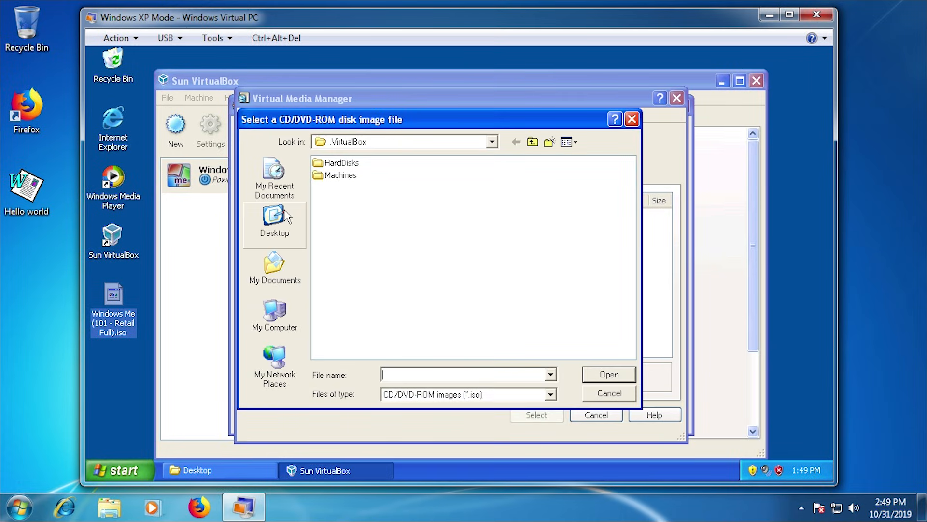
{"action": "left_click", "coordinate": [274, 220]}
{"action": "left_click", "coordinate": [361, 200]}
{"action": "left_click", "coordinate": [609, 374]}
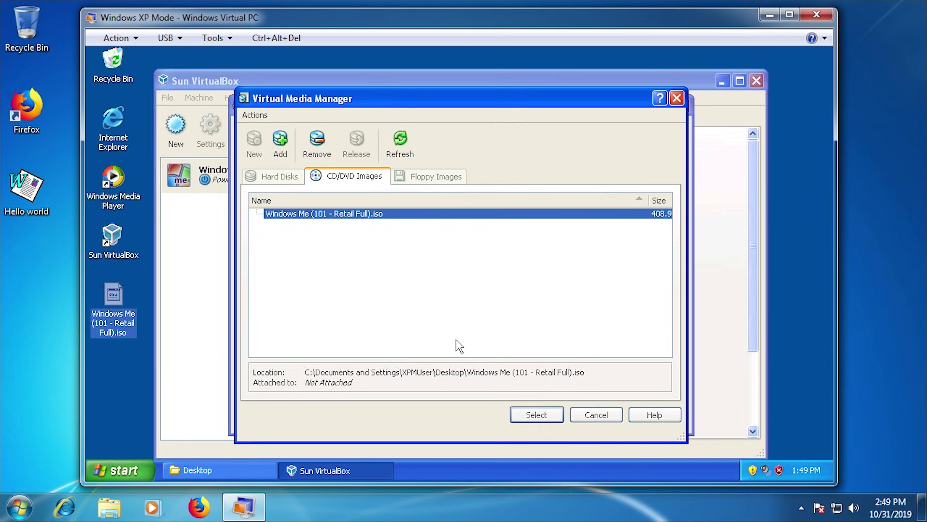
{"action": "left_click", "coordinate": [535, 415]}
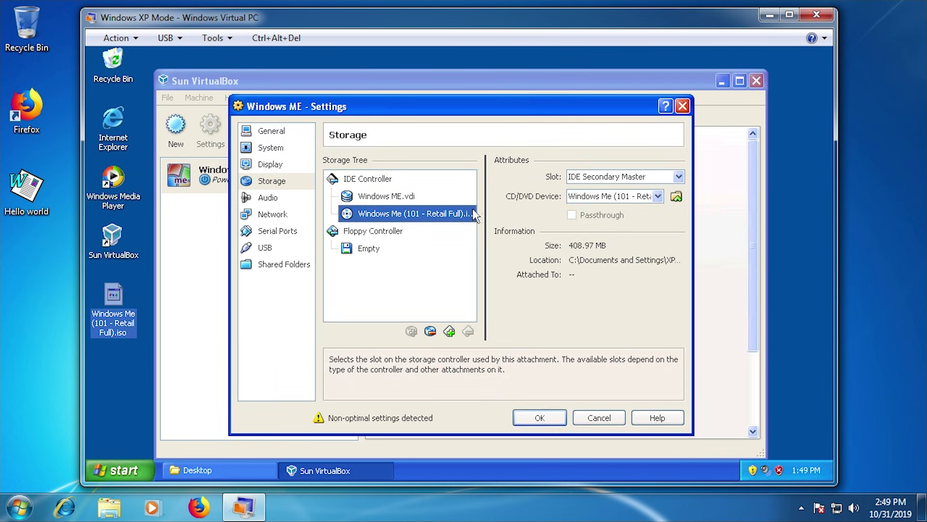
{"action": "left_click", "coordinate": [539, 418]}
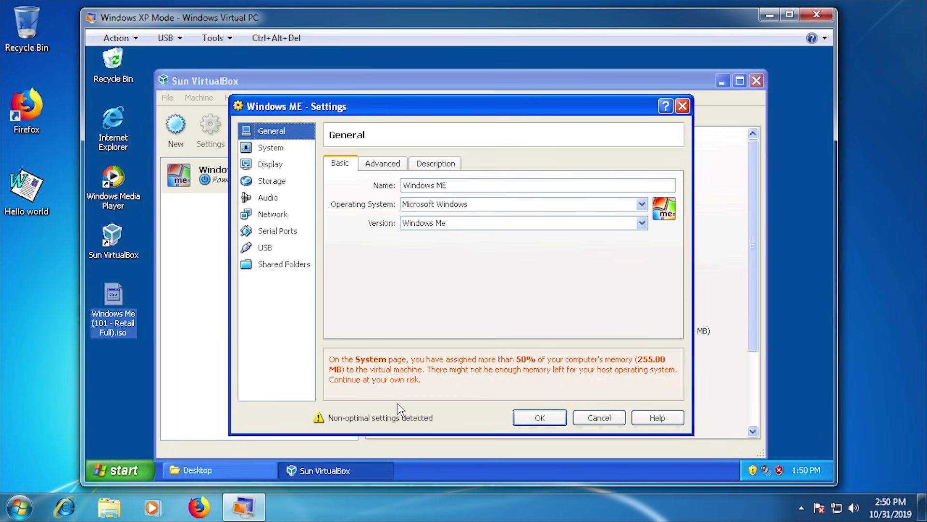
Step: Check the memory allocation in the Windows XP Mode virtual machine's settings, leaving it unchanged
{"action": "left_click", "coordinate": [211, 38]}
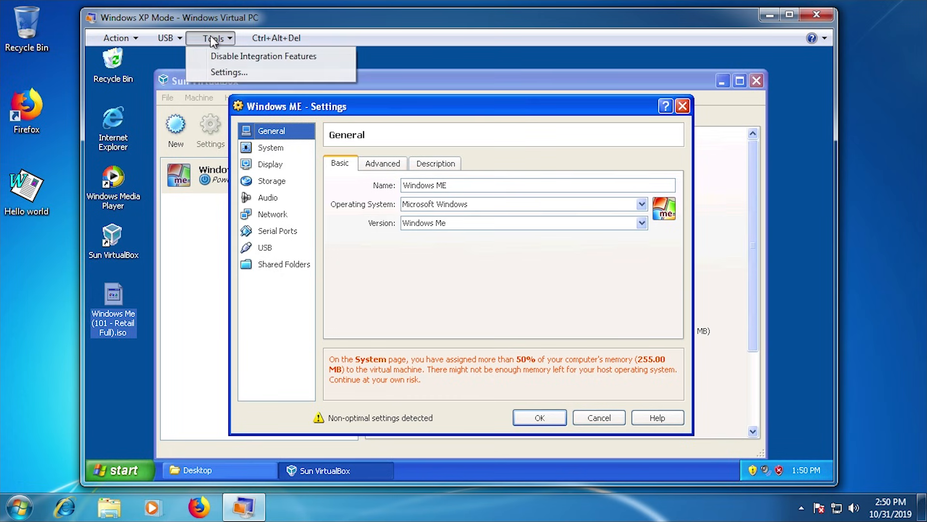
{"action": "left_click", "coordinate": [220, 72]}
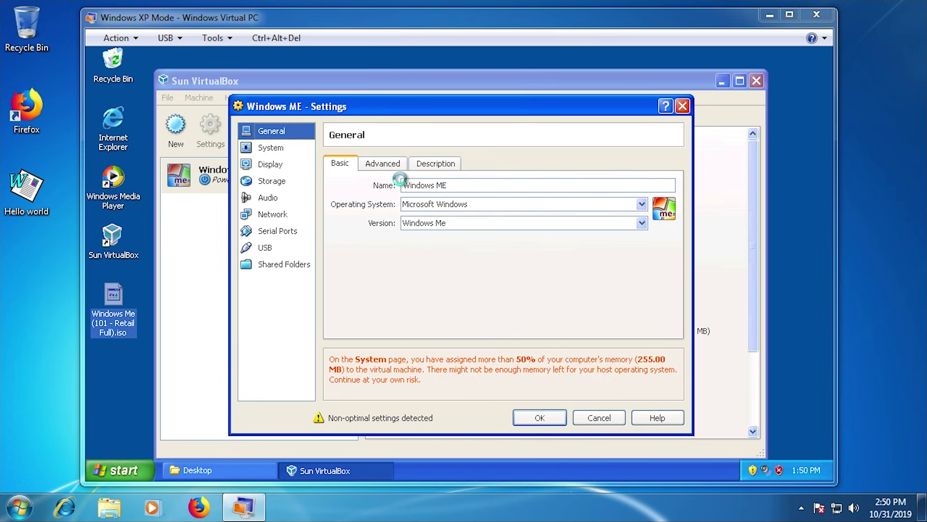
{"action": "left_click", "coordinate": [367, 140]}
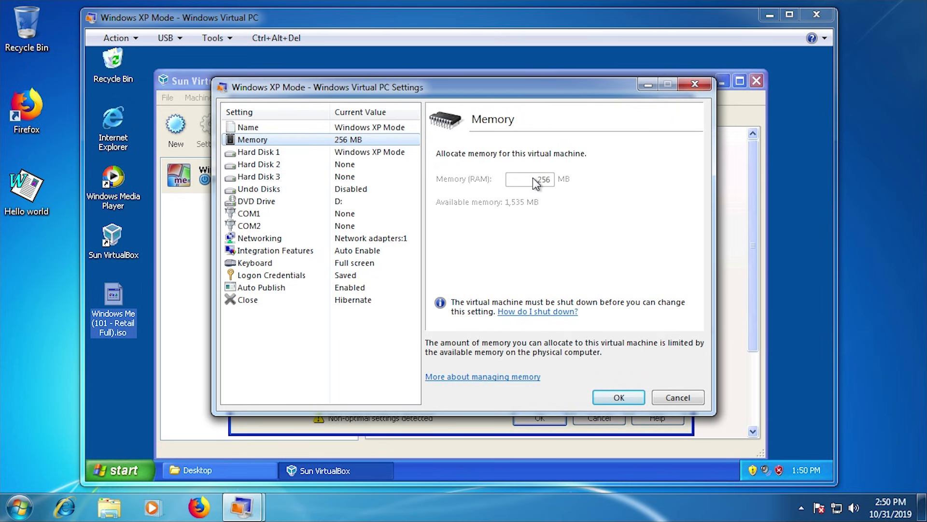
{"action": "left_click", "coordinate": [670, 402]}
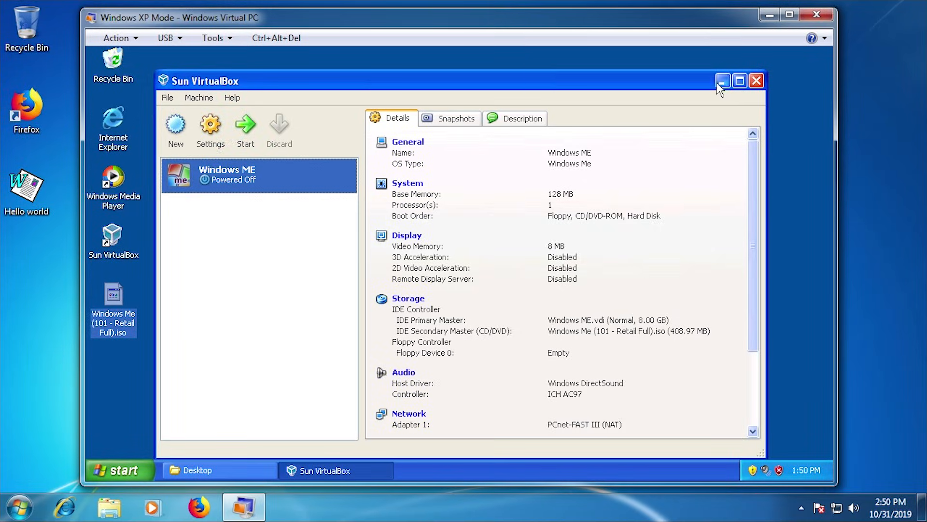
Step: Close Sun VirtualBox and check the Windows XP Mode window and guest system for a shutdown option
{"action": "left_click", "coordinate": [751, 82]}
{"action": "left_click", "coordinate": [106, 462]}
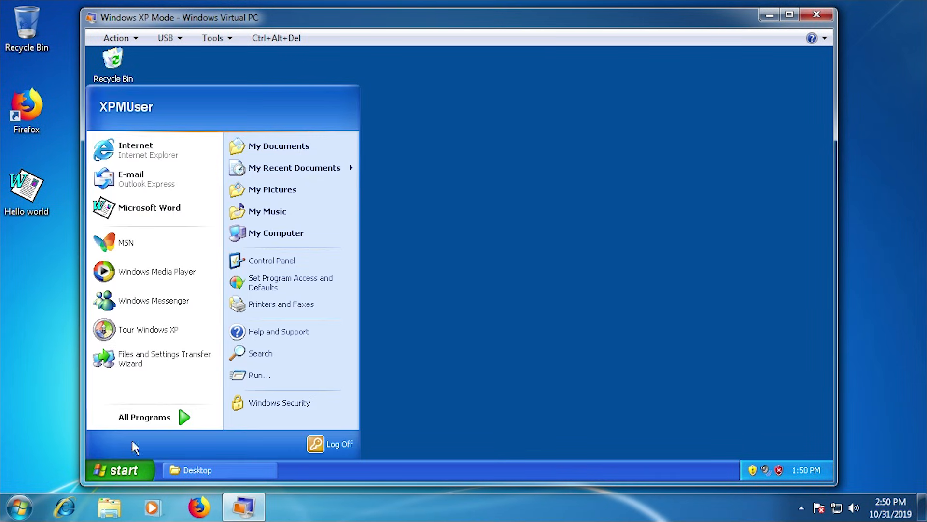
{"action": "left_click", "coordinate": [448, 327]}
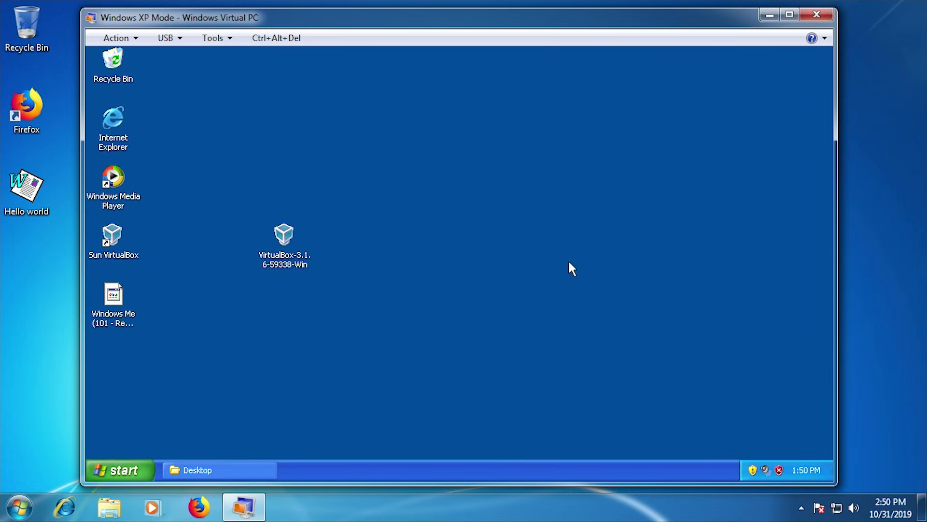
{"action": "left_click", "coordinate": [118, 38]}
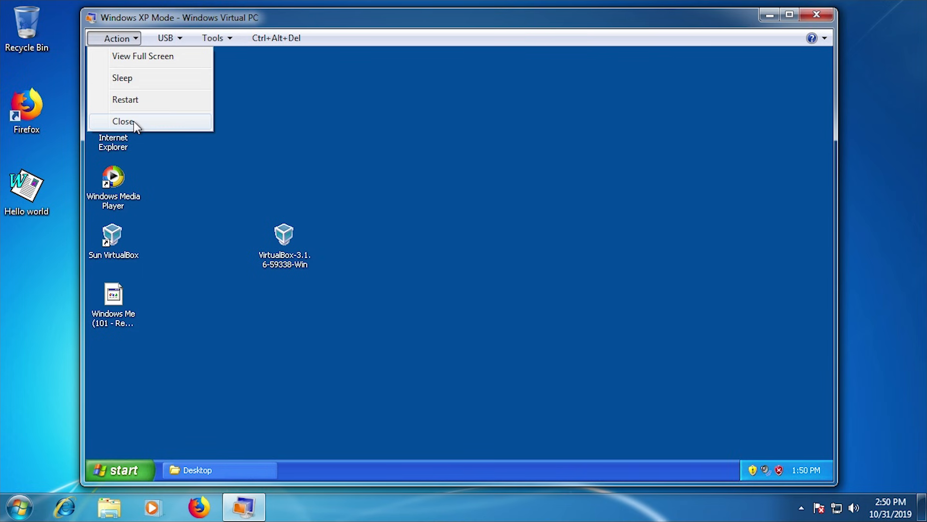
{"action": "left_click", "coordinate": [221, 34]}
{"action": "left_click", "coordinate": [138, 468]}
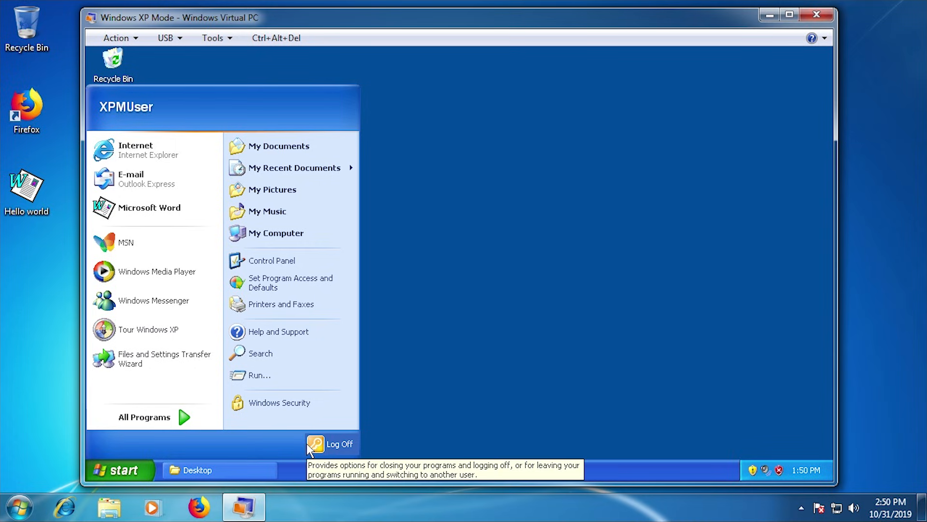
{"action": "left_click", "coordinate": [535, 284]}
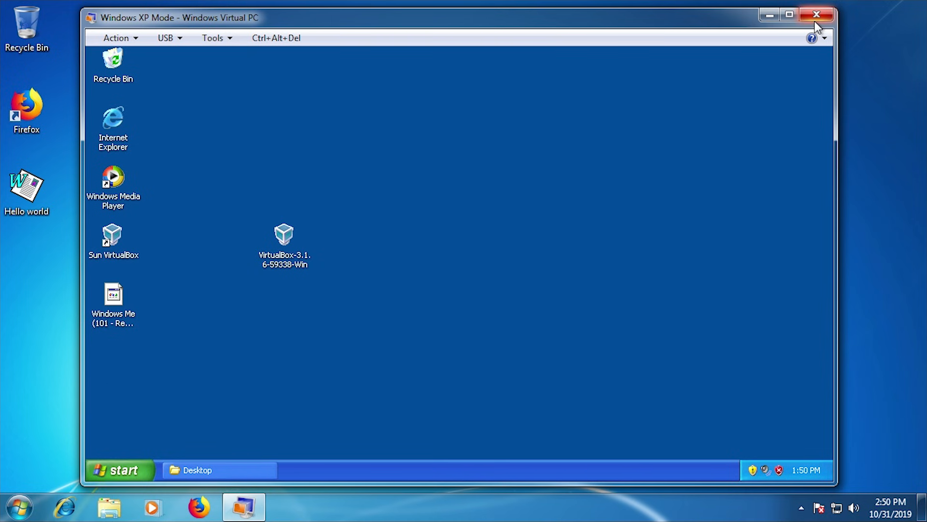
Step: Reopen the Windows XP Mode settings to review the memory requirements, and dismiss them without changes
{"action": "left_click", "coordinate": [214, 38]}
{"action": "left_click", "coordinate": [226, 73]}
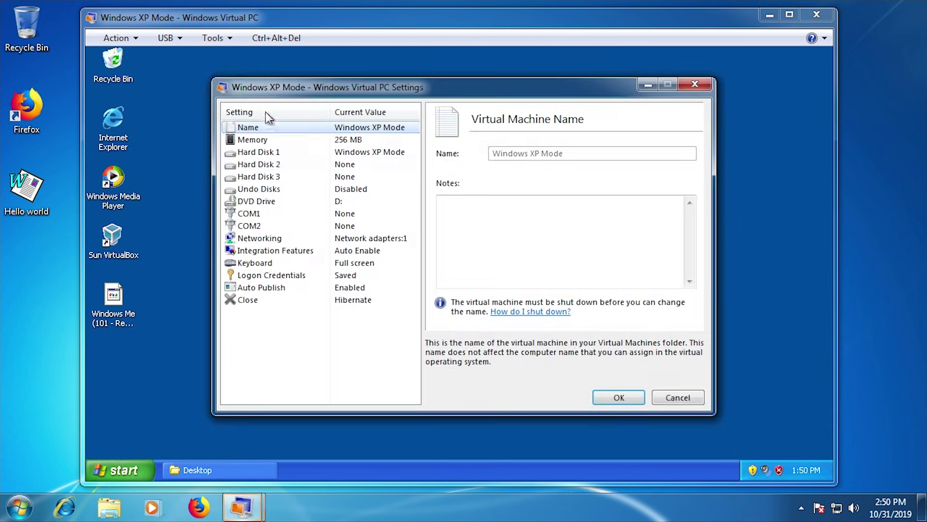
{"action": "left_click", "coordinate": [345, 141]}
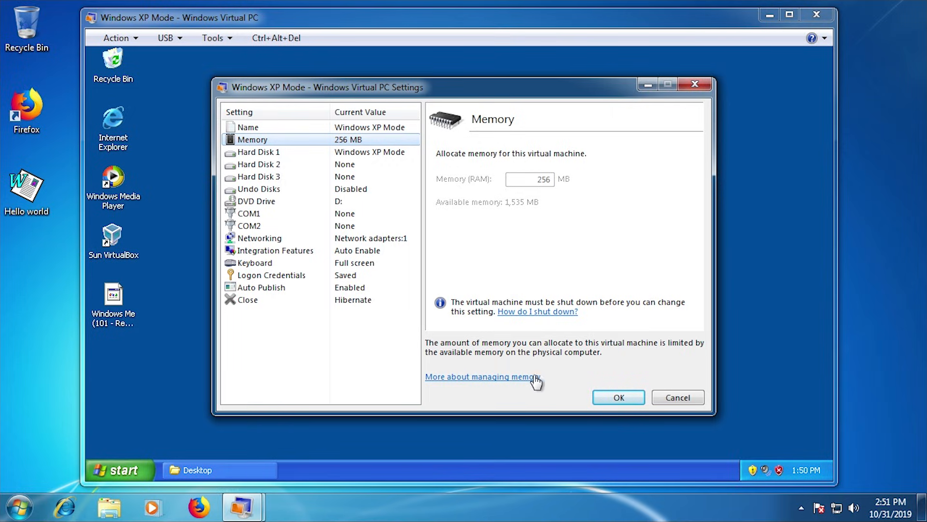
{"action": "left_click", "coordinate": [685, 397]}
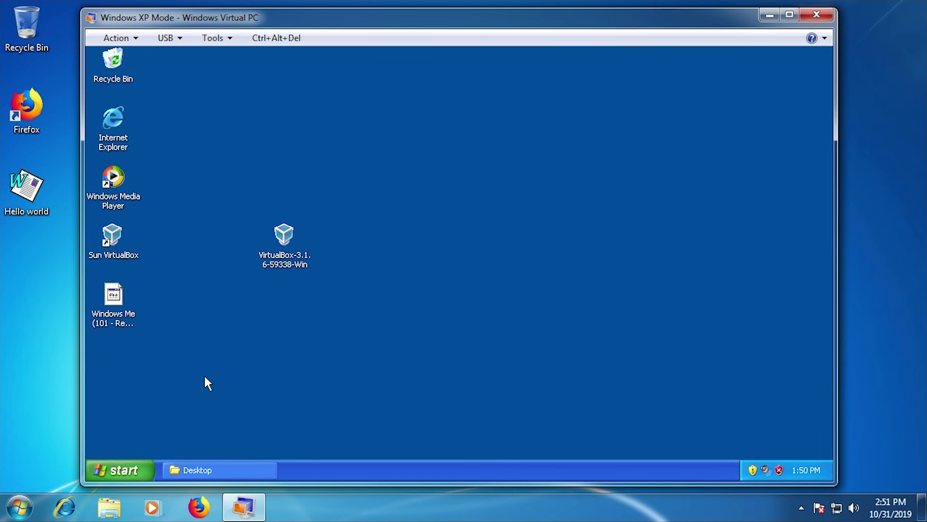
Step: Close Windows XP Mode to hibernate it, and open the process list in the host's Task Manager
{"action": "left_click", "coordinate": [822, 15]}
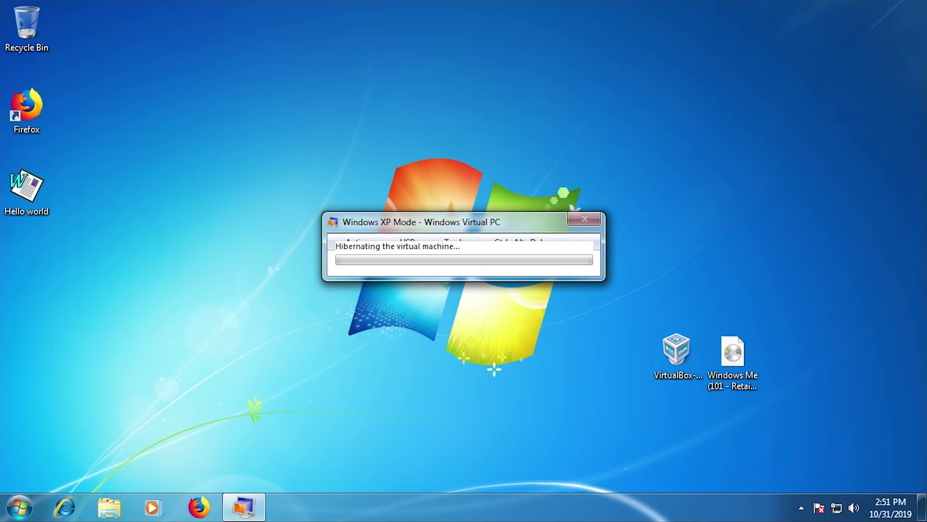
{"action": "right_click", "coordinate": [374, 513]}
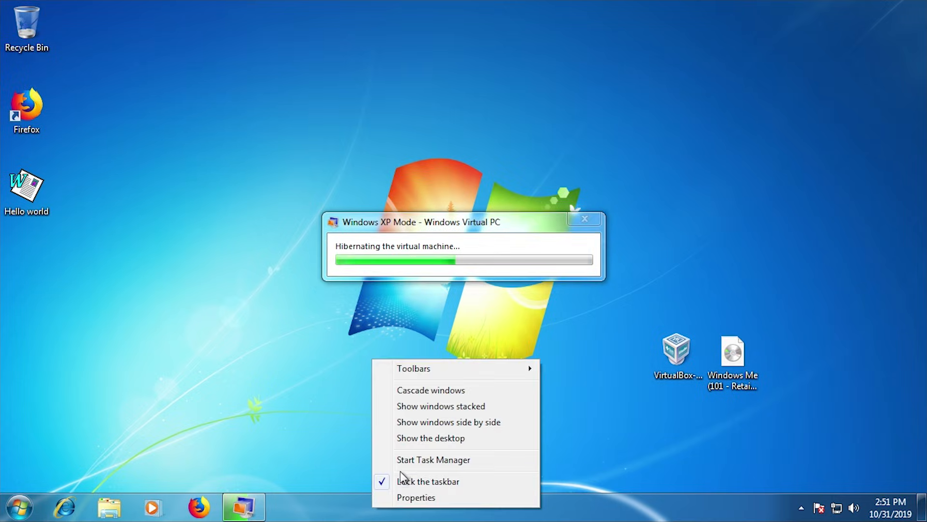
{"action": "left_click", "coordinate": [408, 460]}
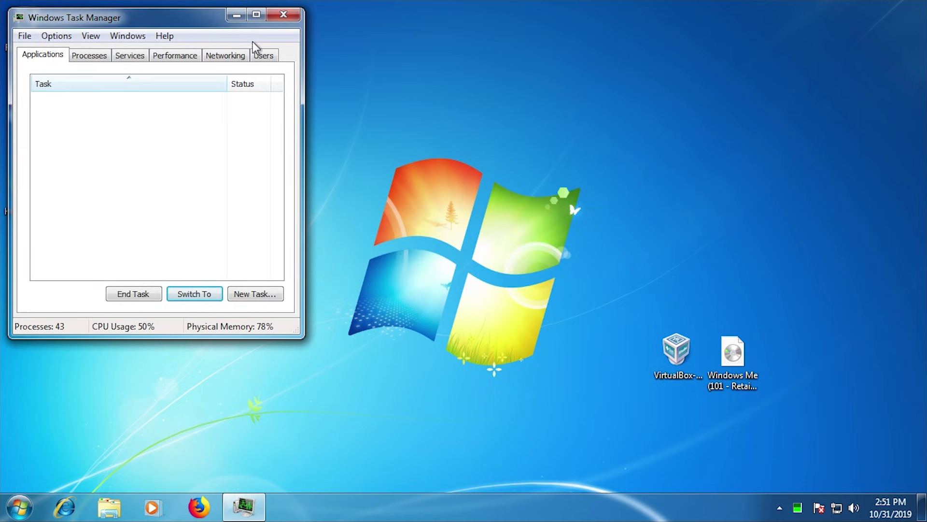
{"action": "left_click", "coordinate": [195, 105]}
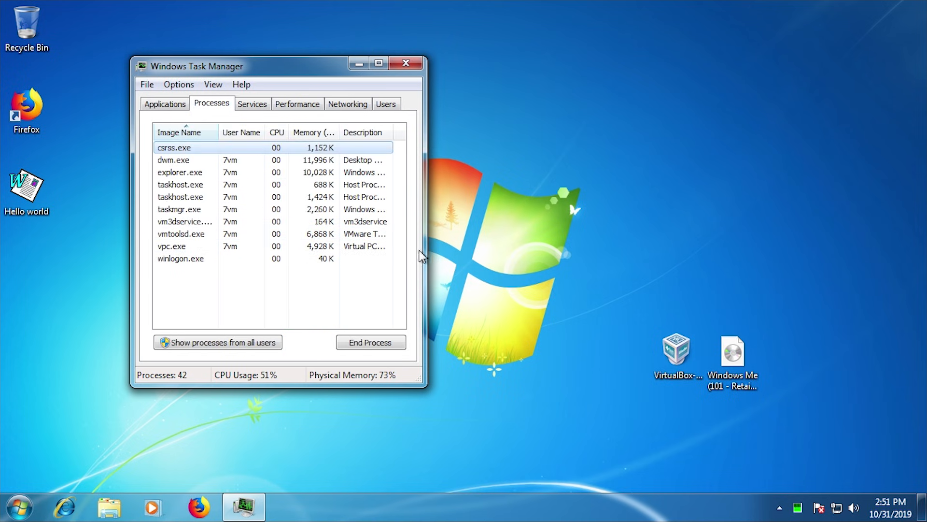
Step: Widen the Task Manager window and try to end the vpc.exe process
{"action": "left_click_drag", "start_coordinate": [425, 249], "coordinate": [538, 249]}
{"action": "left_click", "coordinate": [294, 247]}
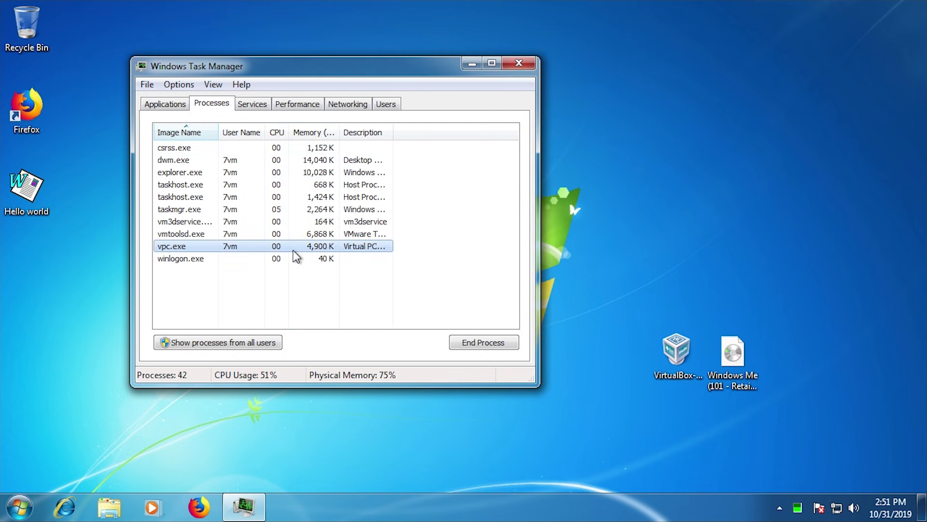
{"action": "left_click", "coordinate": [493, 343]}
{"action": "left_click", "coordinate": [481, 276]}
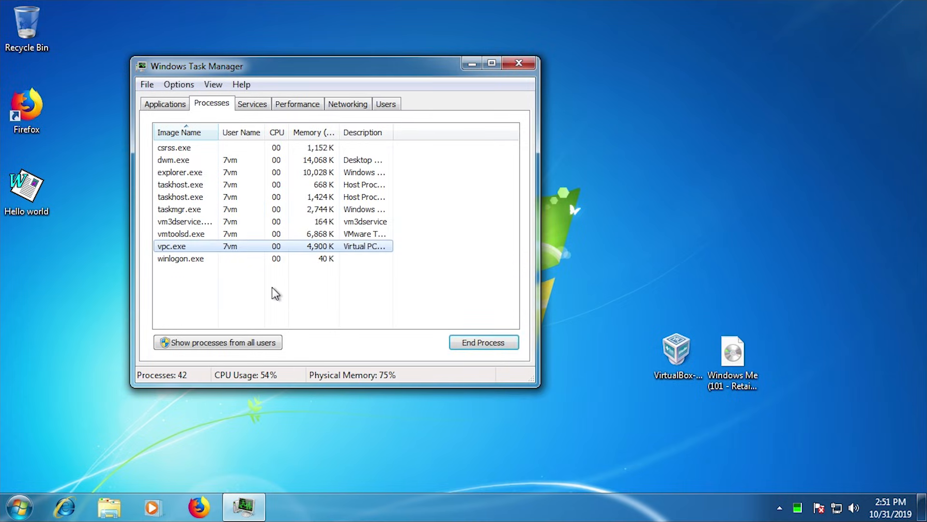
Step: Browse Local Disk (C:) on the host to the Virtual Machines folder inside the user's profile
{"action": "key", "text": "super"}
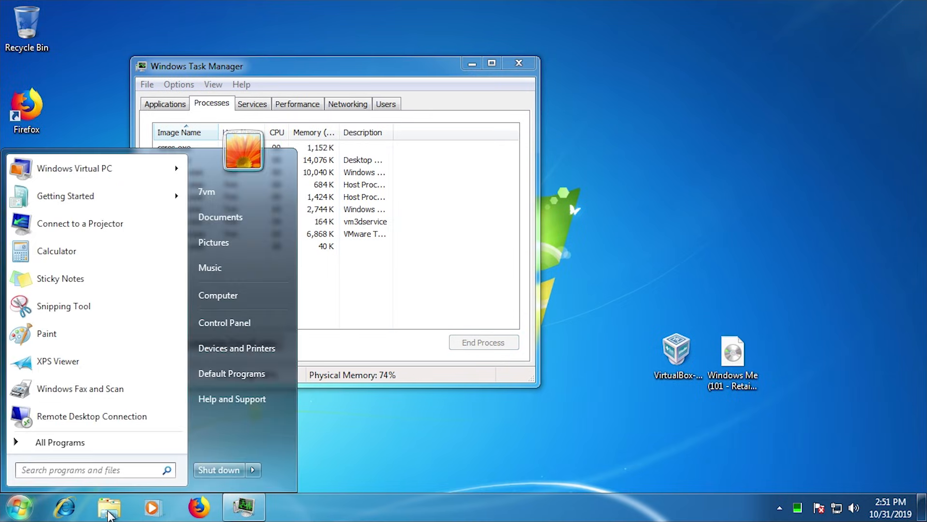
{"action": "left_click", "coordinate": [240, 295]}
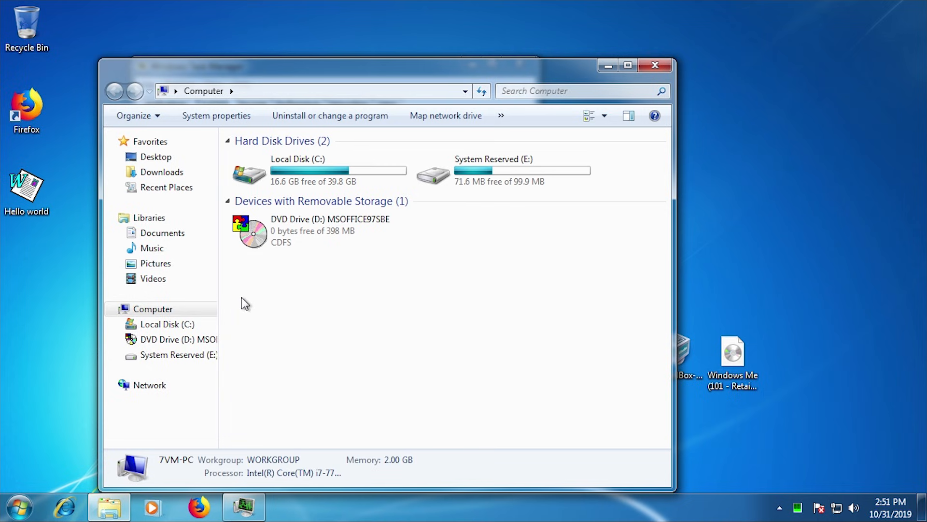
{"action": "left_click", "coordinate": [140, 219]}
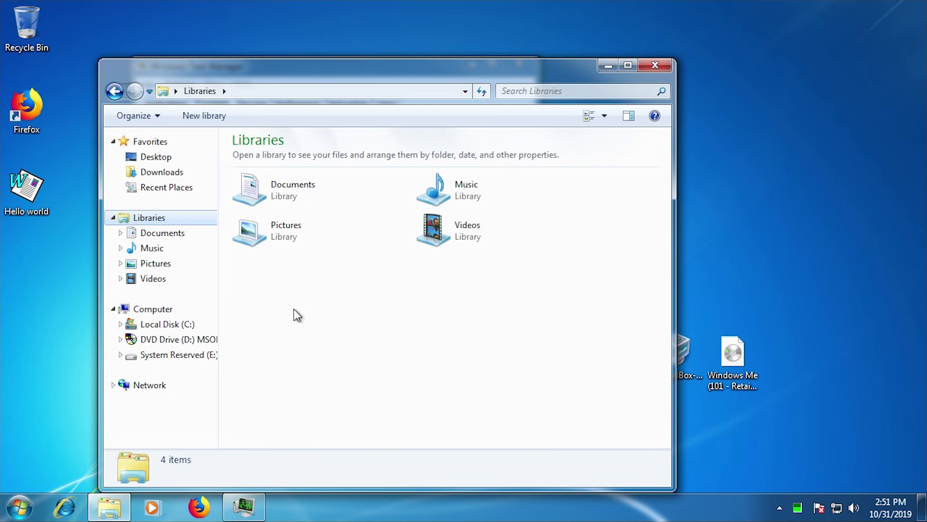
{"action": "left_click", "coordinate": [169, 327]}
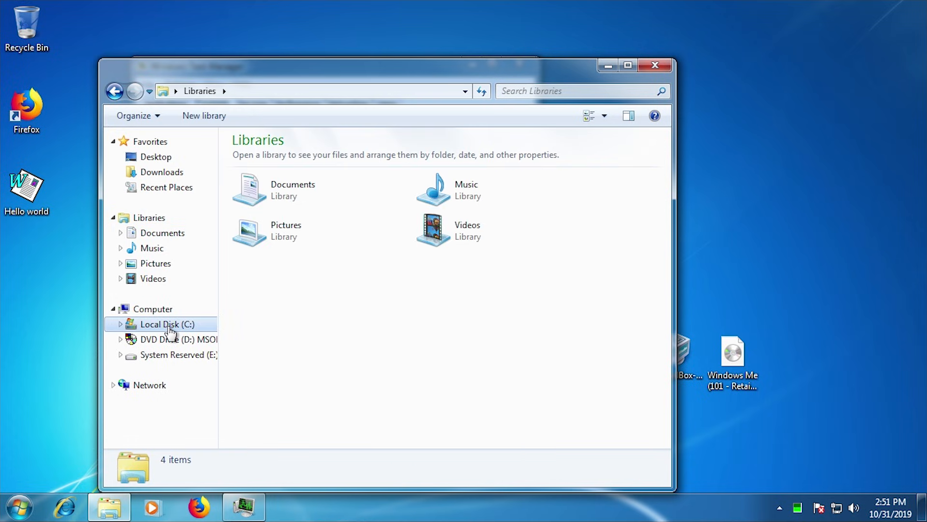
{"action": "left_click", "coordinate": [262, 203]}
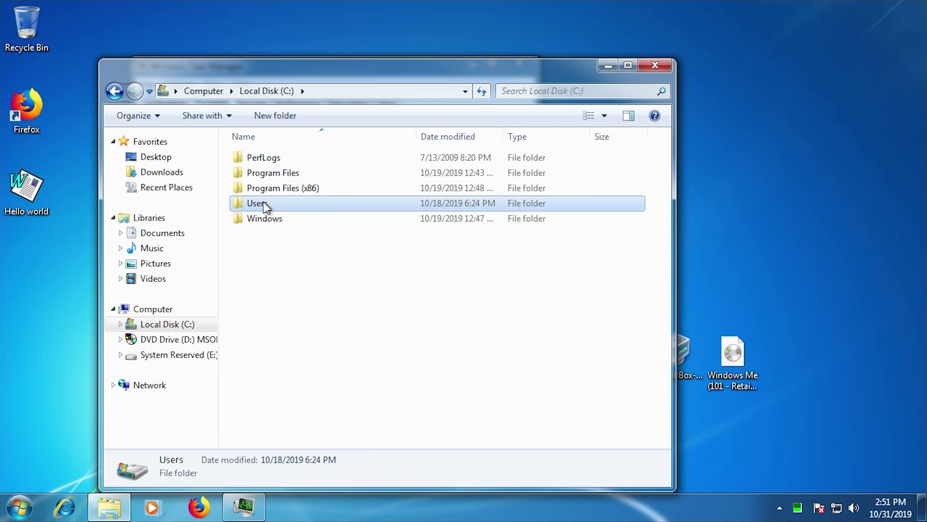
{"action": "double_click", "coordinate": [263, 203]}
{"action": "double_click", "coordinate": [264, 161]}
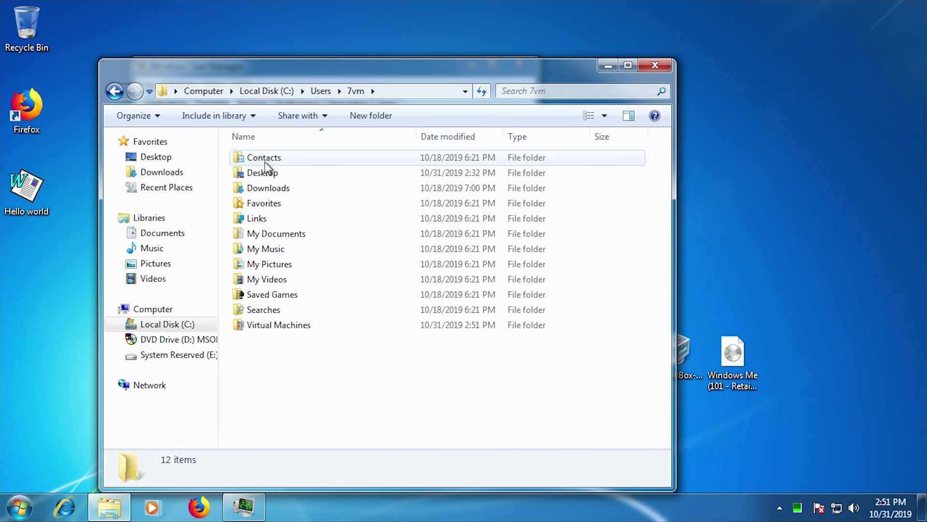
{"action": "double_click", "coordinate": [278, 327]}
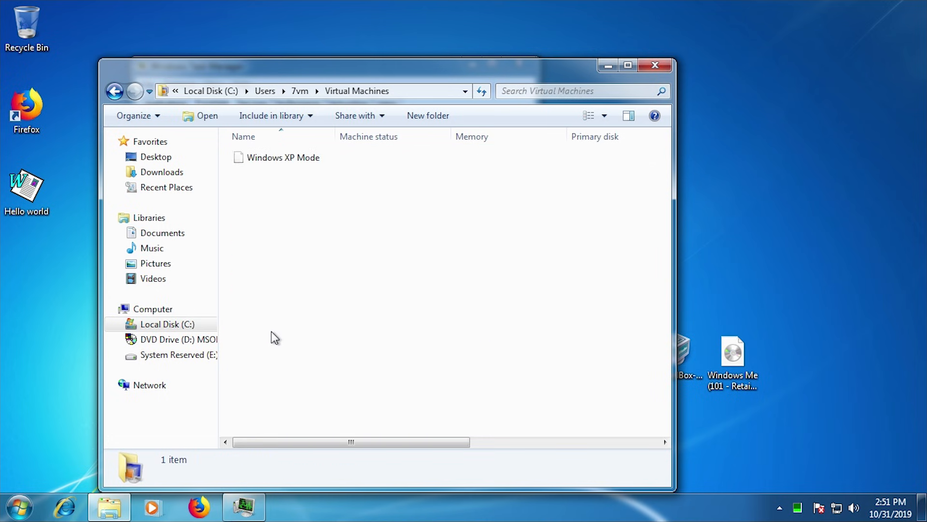
Step: Open the settings of the Windows XP Mode machine from its file and display the memory setting
{"action": "double_click", "coordinate": [278, 159]}
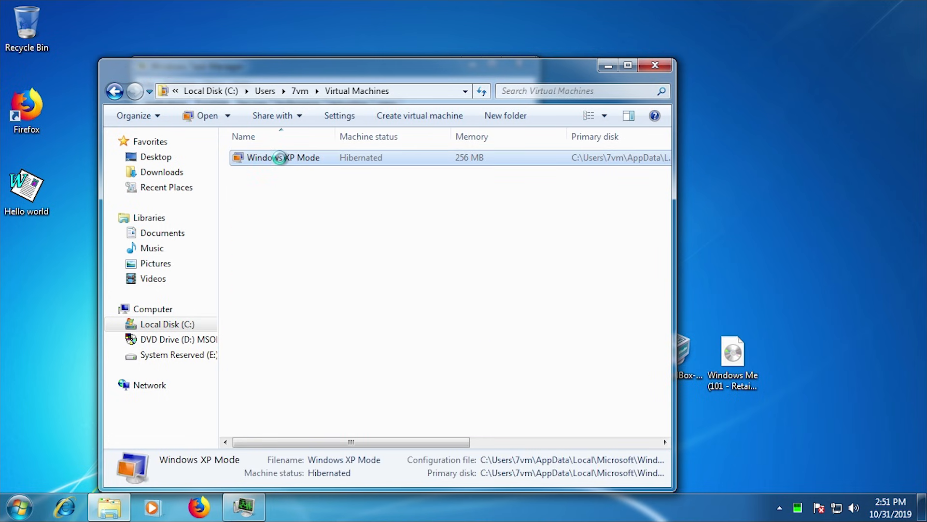
{"action": "right_click", "coordinate": [279, 158]}
{"action": "left_click", "coordinate": [314, 185]}
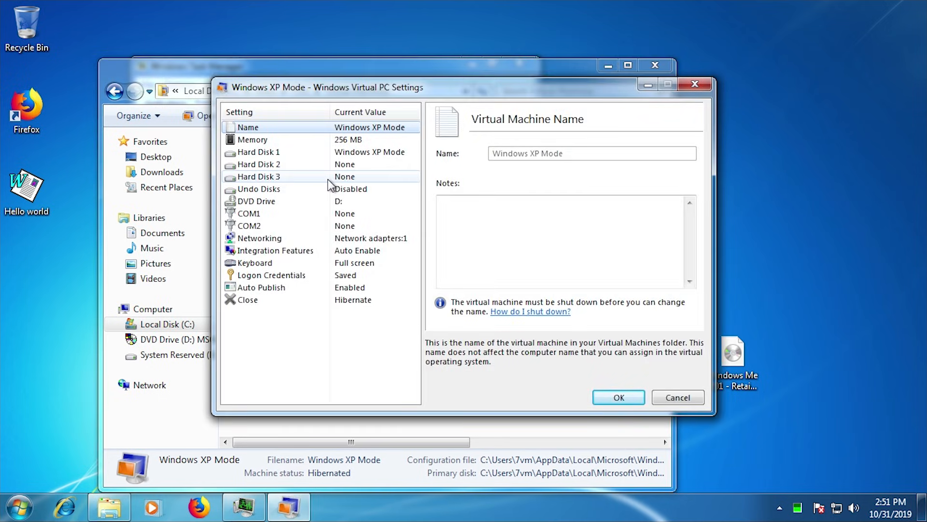
{"action": "left_click", "coordinate": [319, 141]}
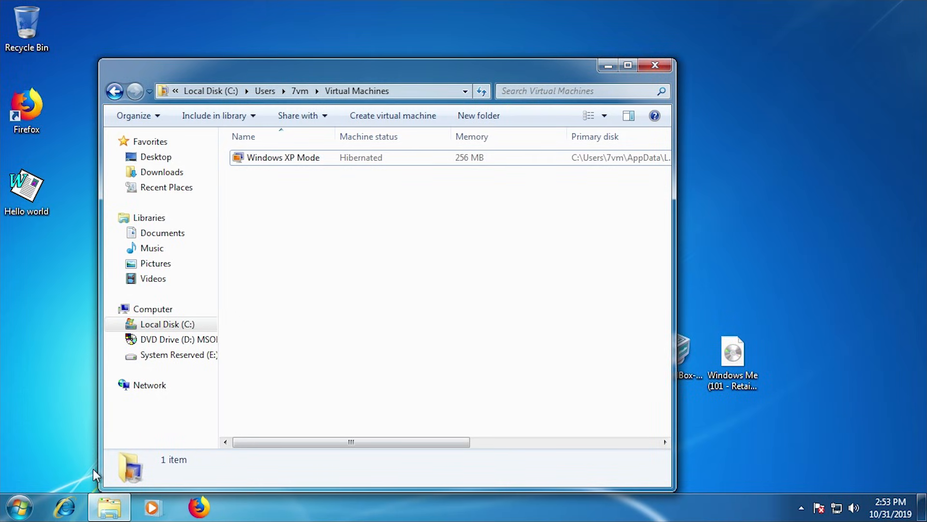
Step: Browse the user's AppData to Local\Microsoft\Windows Virtual PC\Virtual Machines and open Windows XP Mode.vmc in Notepad
{"action": "left_click", "coordinate": [308, 91]}
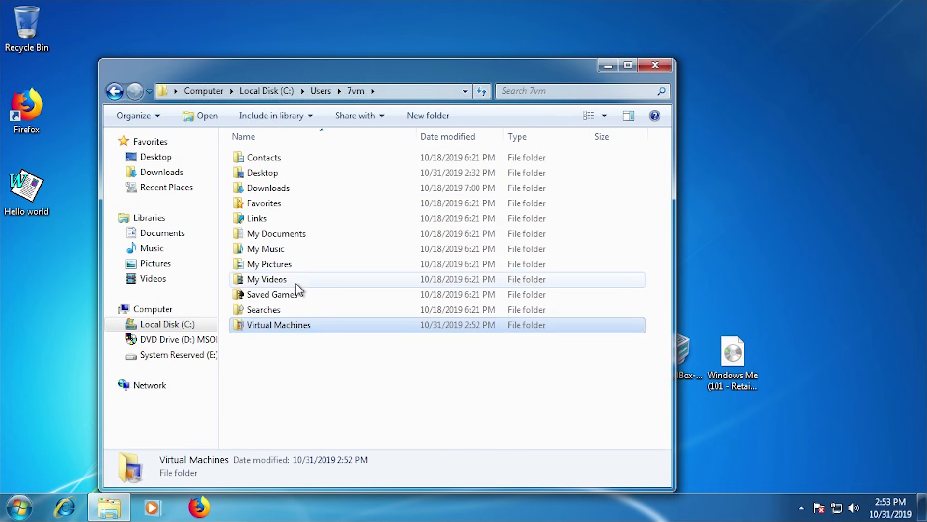
{"action": "left_click", "coordinate": [411, 91]}
{"action": "left_click", "coordinate": [411, 92]}
{"action": "type", "text": "\\"}
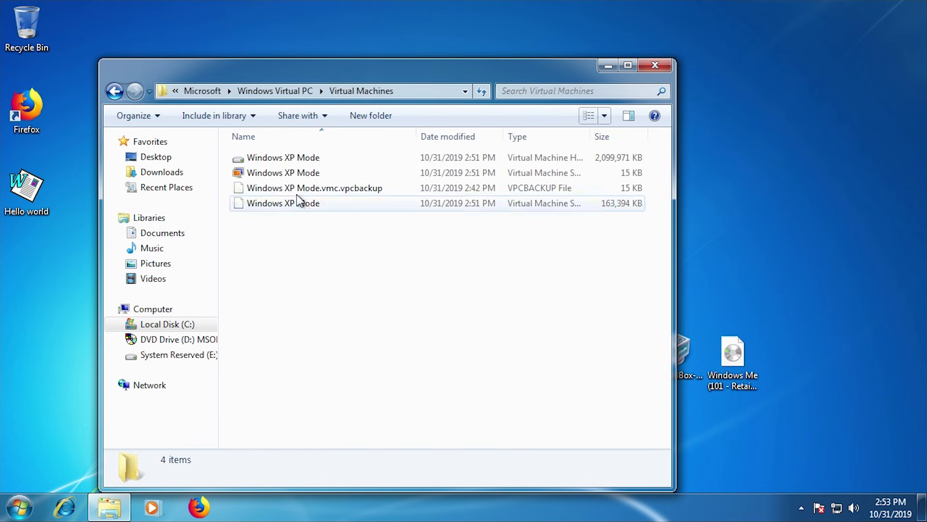
{"action": "left_click", "coordinate": [284, 176]}
{"action": "right_click", "coordinate": [284, 177]}
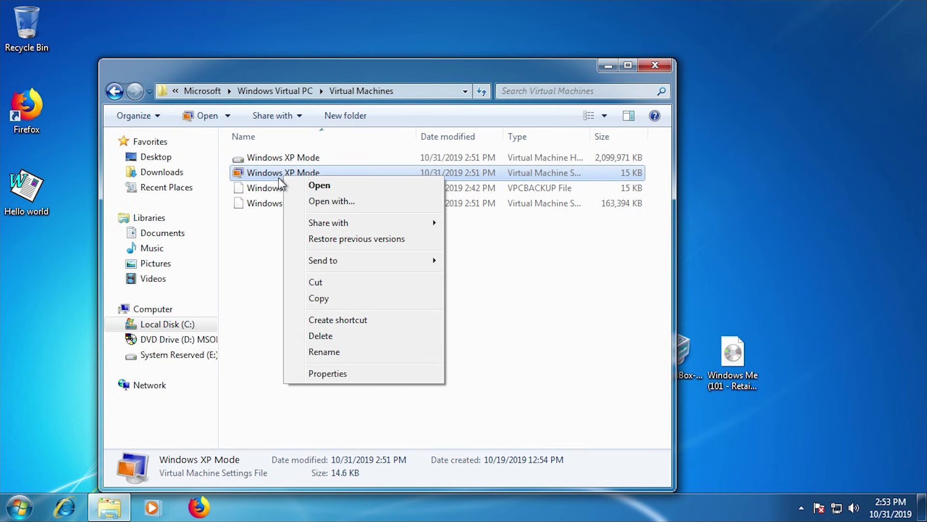
{"action": "left_click", "coordinate": [339, 202]}
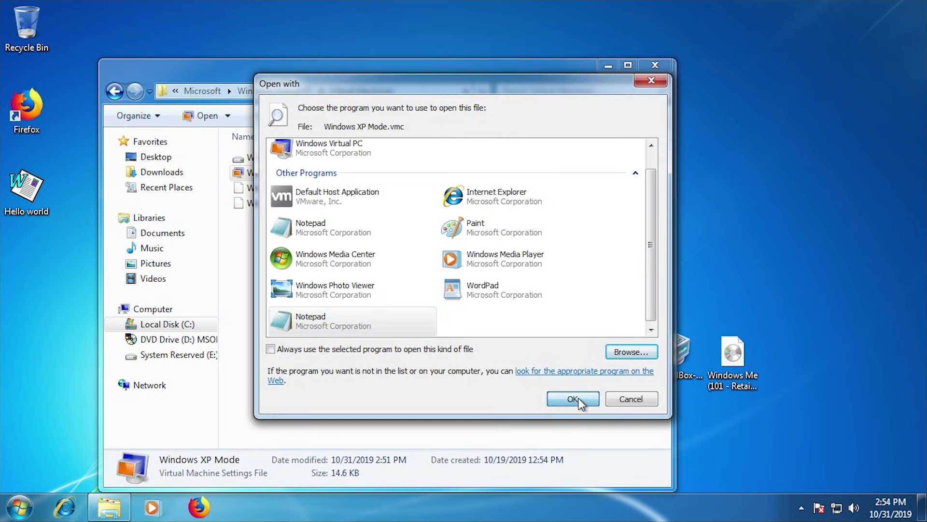
{"action": "left_click", "coordinate": [579, 399]}
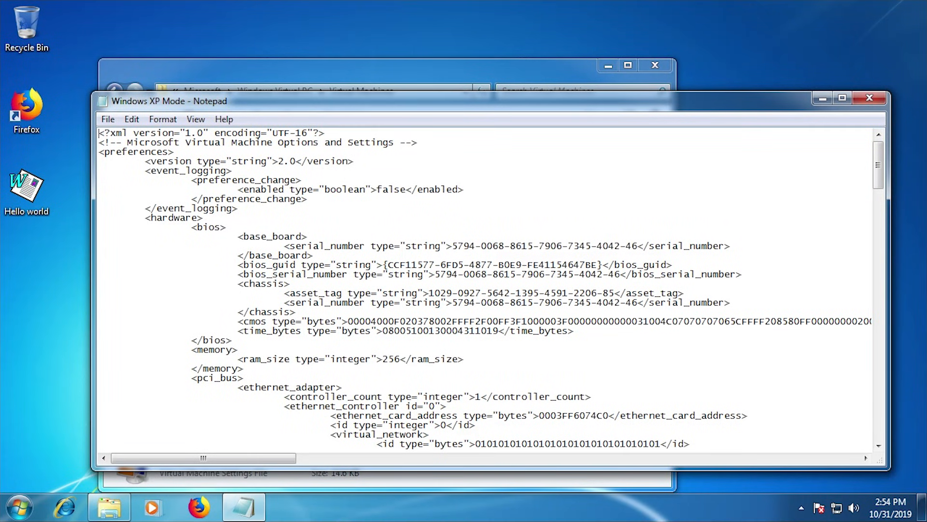
Step: Set the ram_size value in the memory section to 1024, save the file and close it
{"action": "key", "text": "BackSpace"}
{"action": "key", "text": "BackSpace"}
{"action": "key", "text": "BackSpace"}
{"action": "type", "text": "1024"}
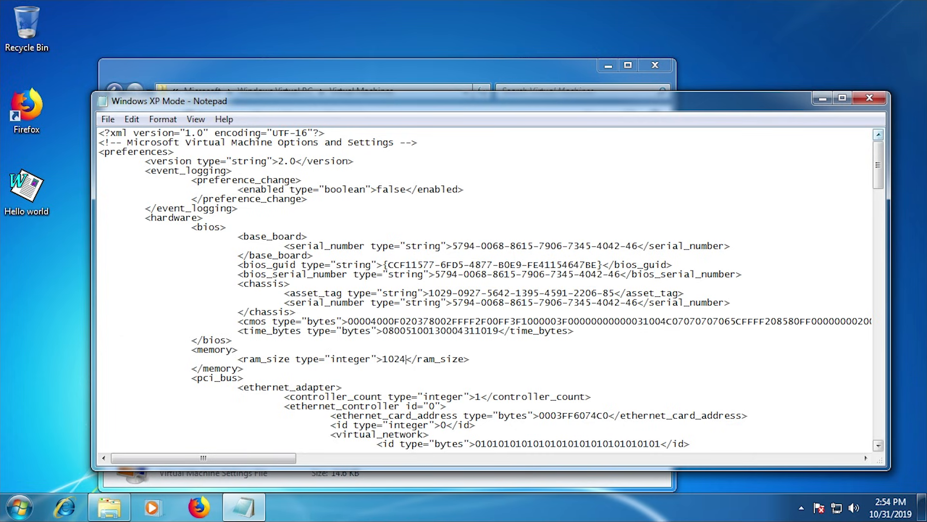
{"action": "left_click", "coordinate": [869, 98]}
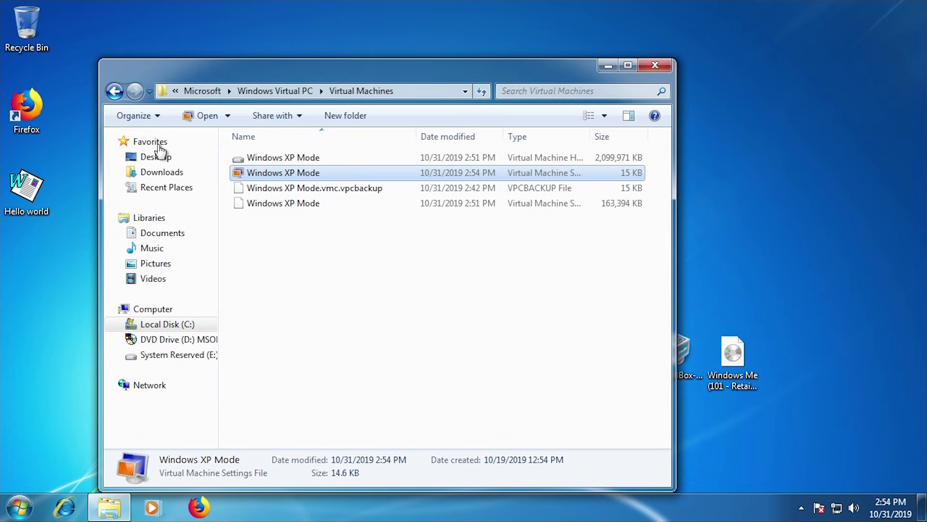
Step: Return to the Virtual Machines folder in the user's profile and try to start the hibernated Windows XP Mode machine
{"action": "left_click", "coordinate": [454, 292]}
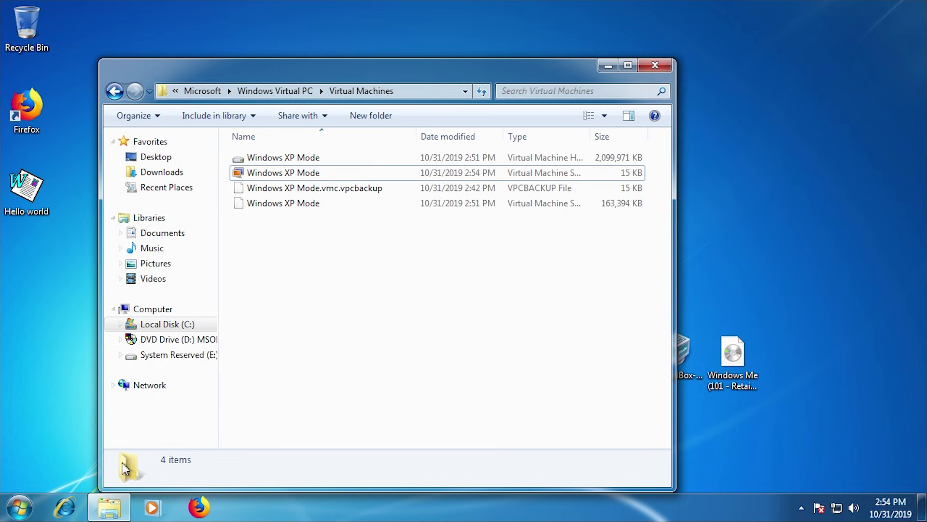
{"action": "left_click", "coordinate": [115, 92]}
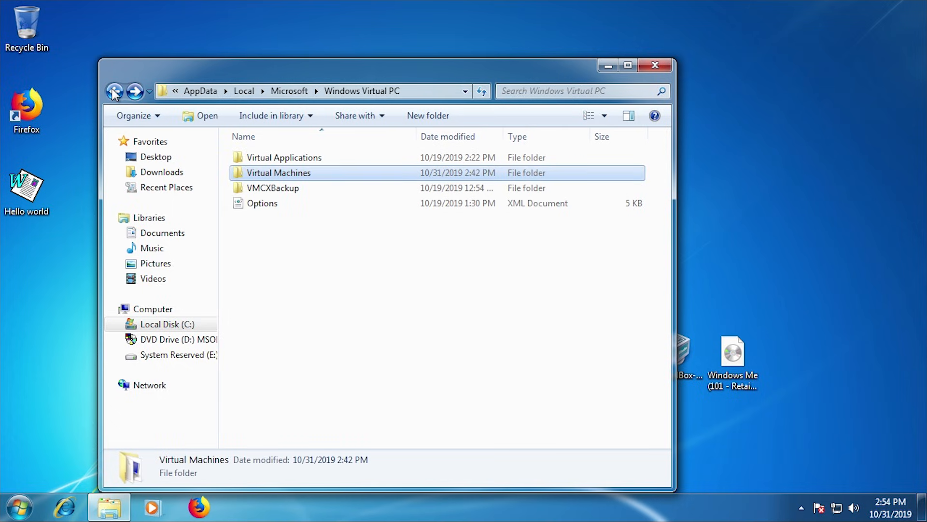
{"action": "left_click", "coordinate": [179, 92]}
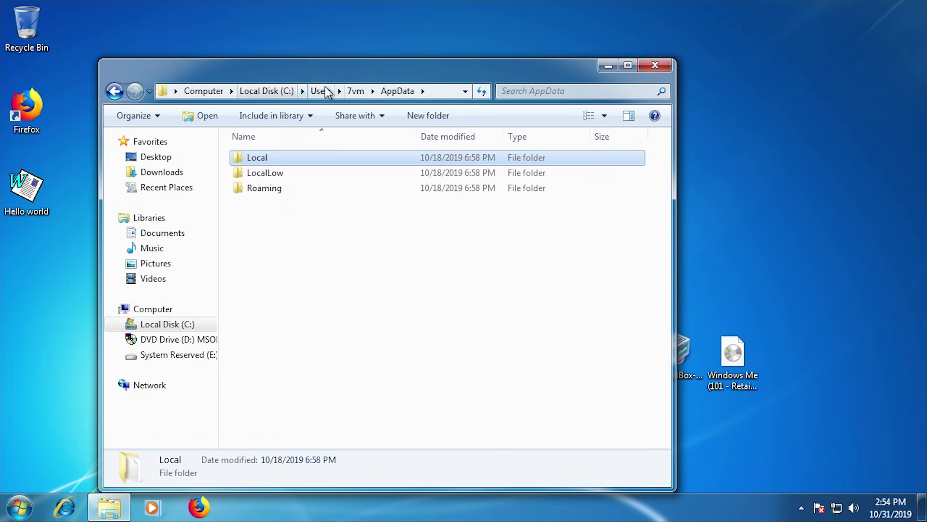
{"action": "left_click", "coordinate": [355, 91]}
{"action": "double_click", "coordinate": [276, 328]}
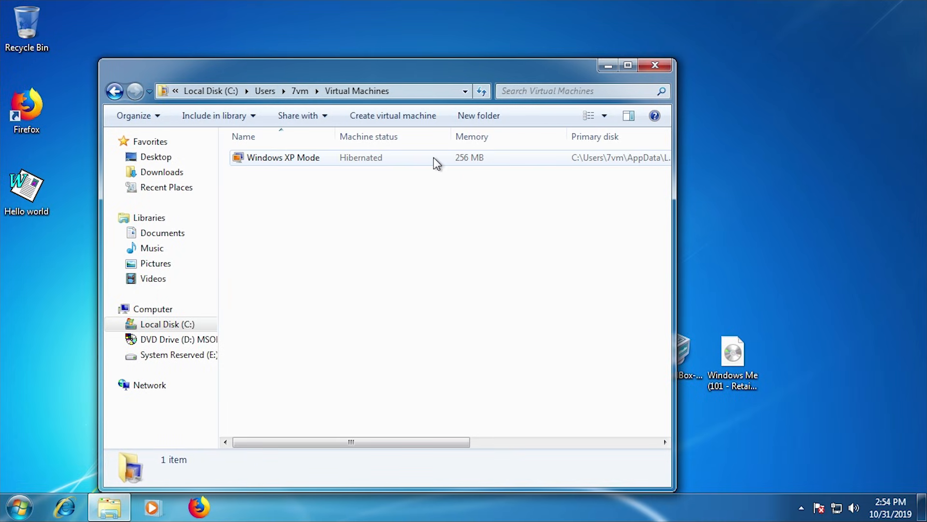
{"action": "left_click", "coordinate": [369, 161]}
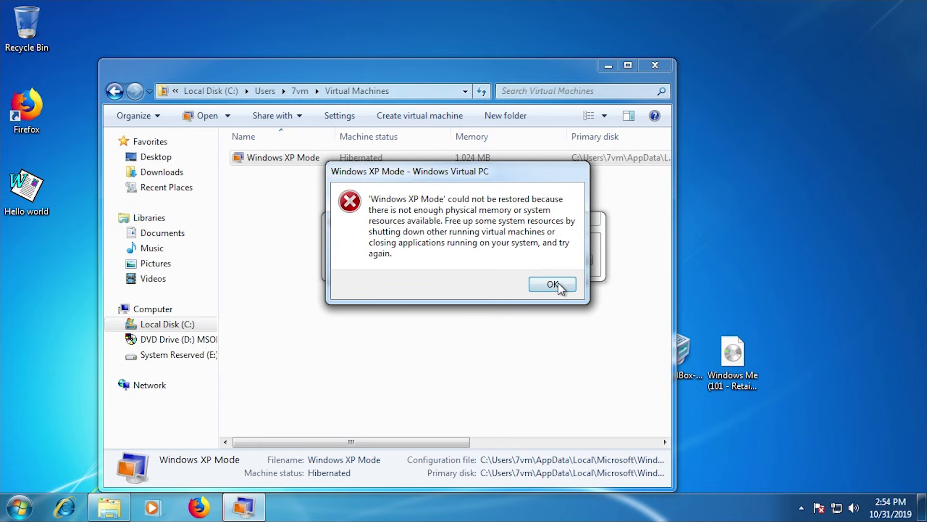
{"action": "left_click", "coordinate": [560, 289]}
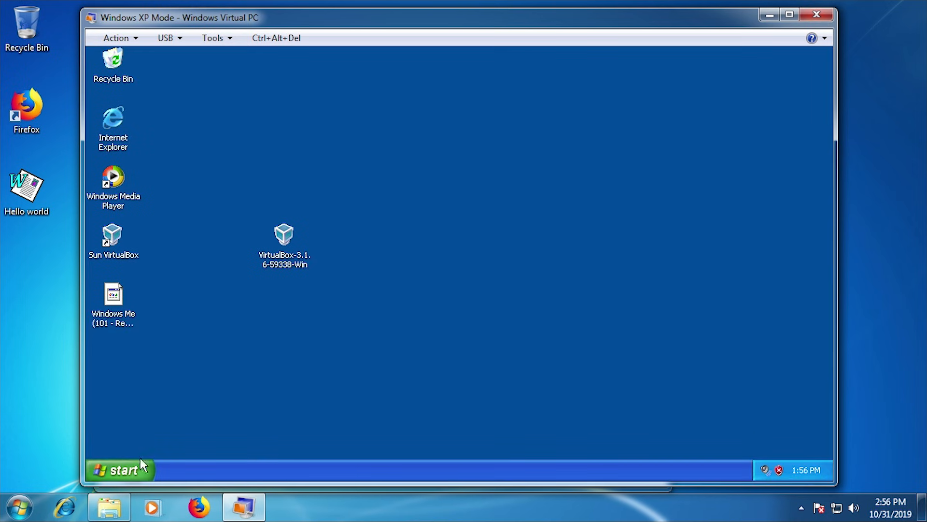
Step: Launch Sun VirtualBox inside Windows XP Mode, start the Windows ME machine and accept the keyboard capture notice
{"action": "left_click", "coordinate": [137, 466]}
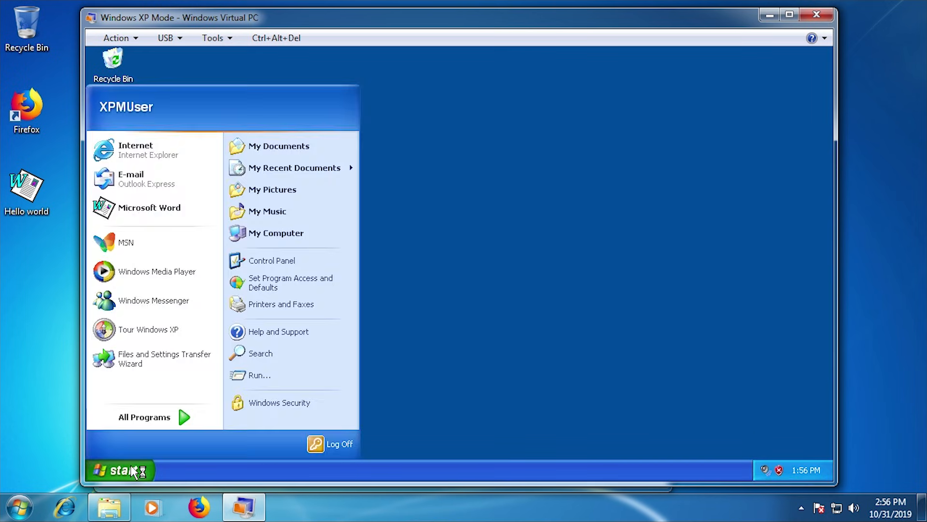
{"action": "left_click", "coordinate": [492, 282]}
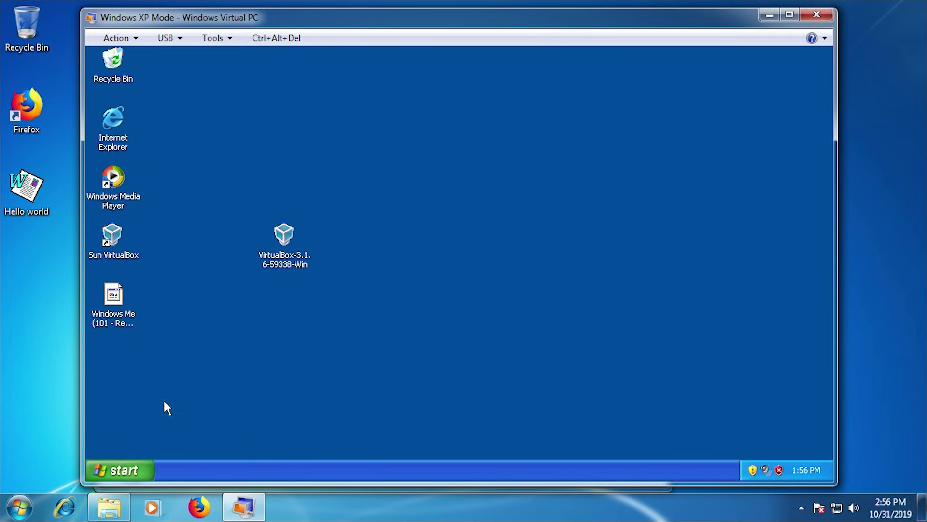
{"action": "double_click", "coordinate": [104, 237]}
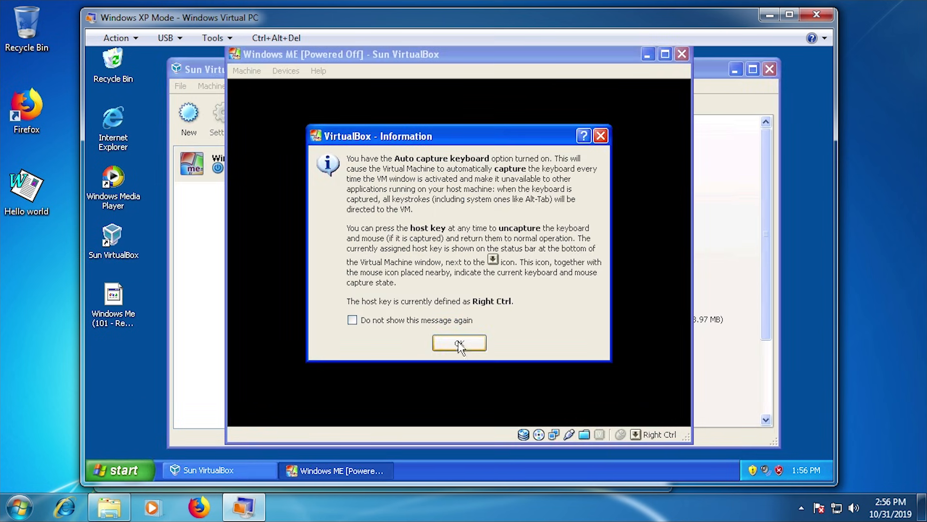
{"action": "left_click", "coordinate": [459, 344]}
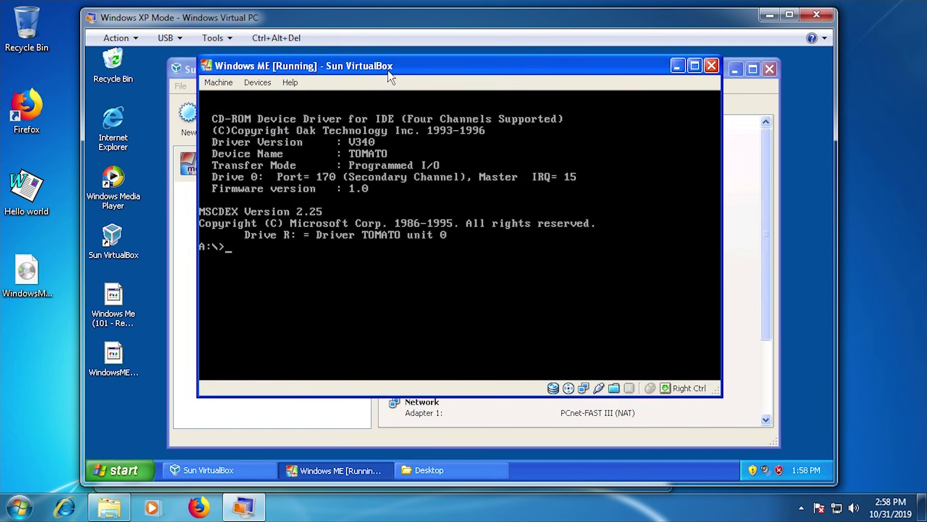
Step: Let the Windows ME machine capture the mouse without showing the notice again, and run fdisk
{"action": "left_click", "coordinate": [405, 104]}
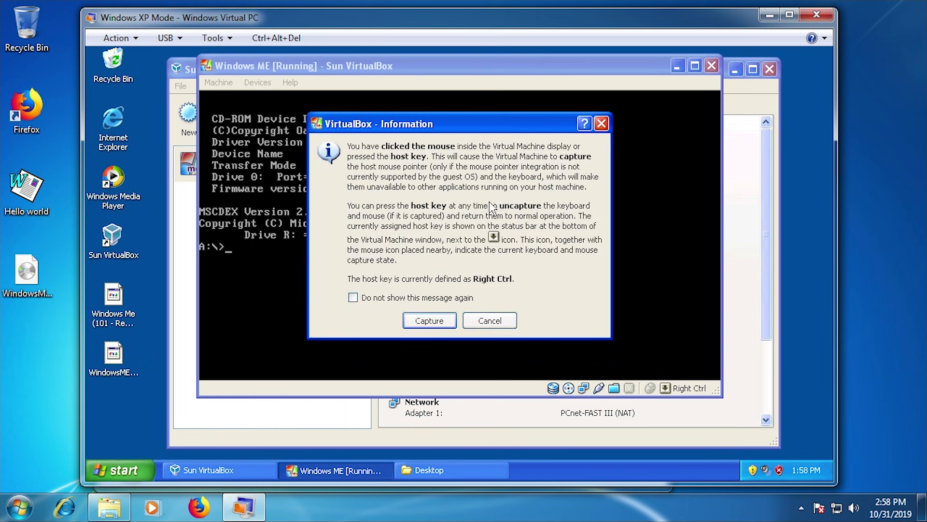
{"action": "left_click", "coordinate": [400, 299]}
{"action": "left_click", "coordinate": [431, 323]}
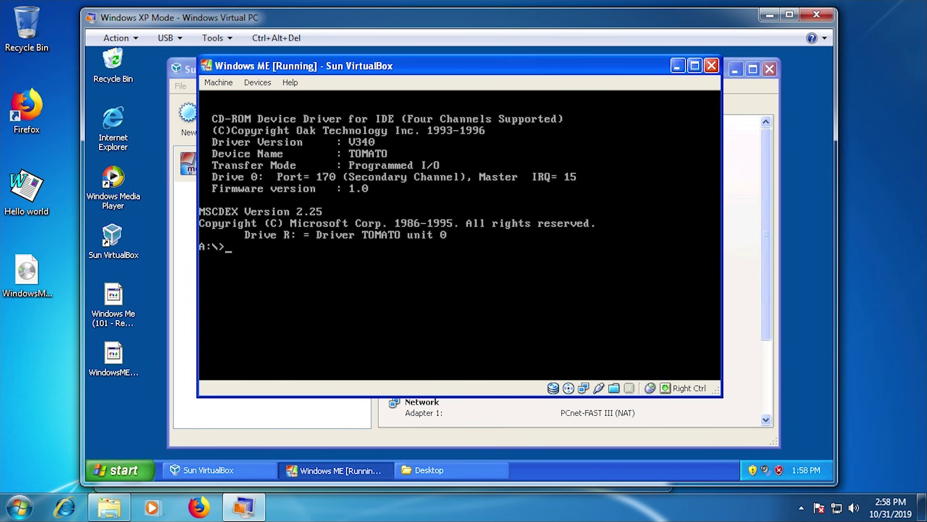
{"action": "type", "text": "fdisk"}
{"action": "key", "text": "Return"}
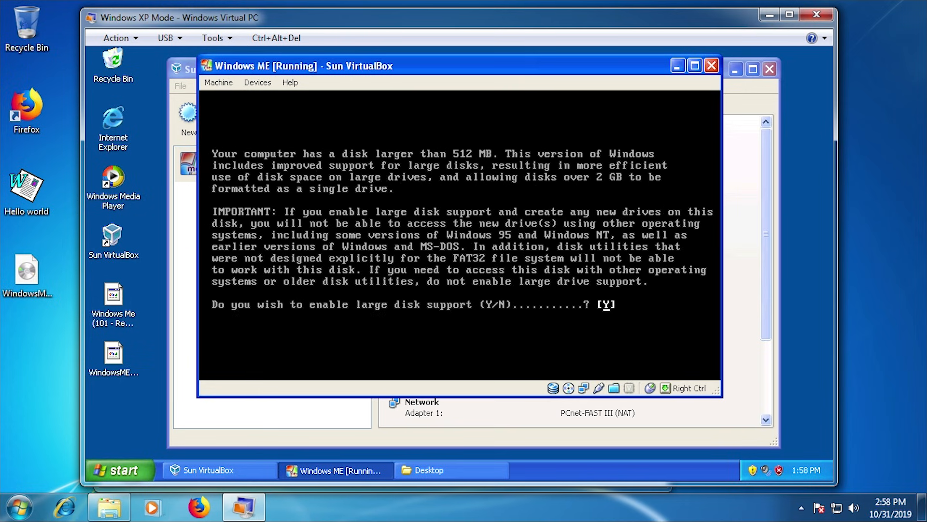
Step: Enable large disk support and create a primary DOS partition on fixed disk 1
{"action": "key", "text": "Return"}
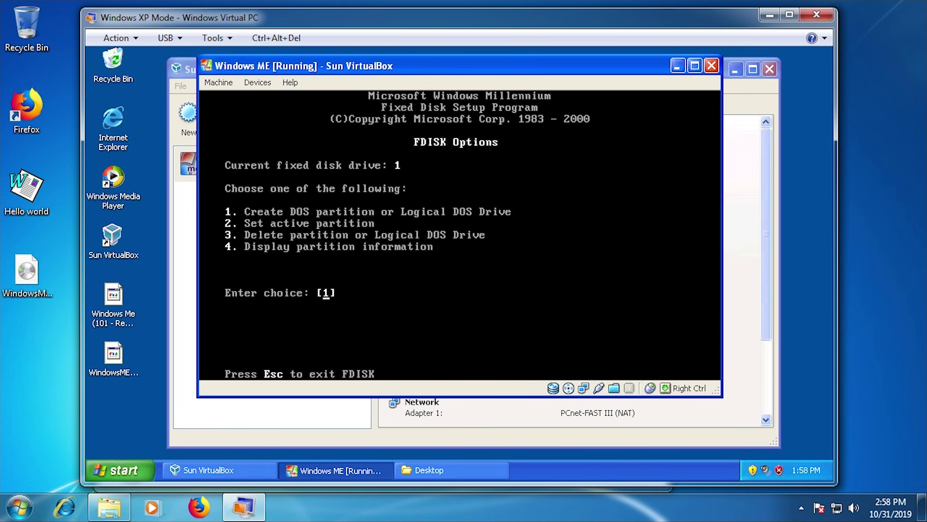
{"action": "key", "text": "Return"}
{"action": "key", "text": "Return"}
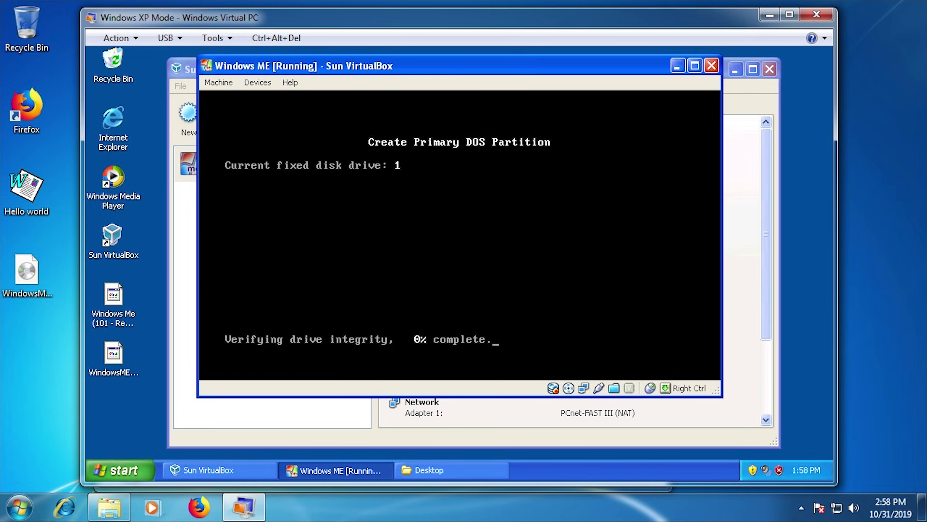
Step: Reset the Windows ME machine and move its window slightly lower on the XP desktop
{"action": "left_click", "coordinate": [227, 81]}
{"action": "left_click", "coordinate": [228, 247]}
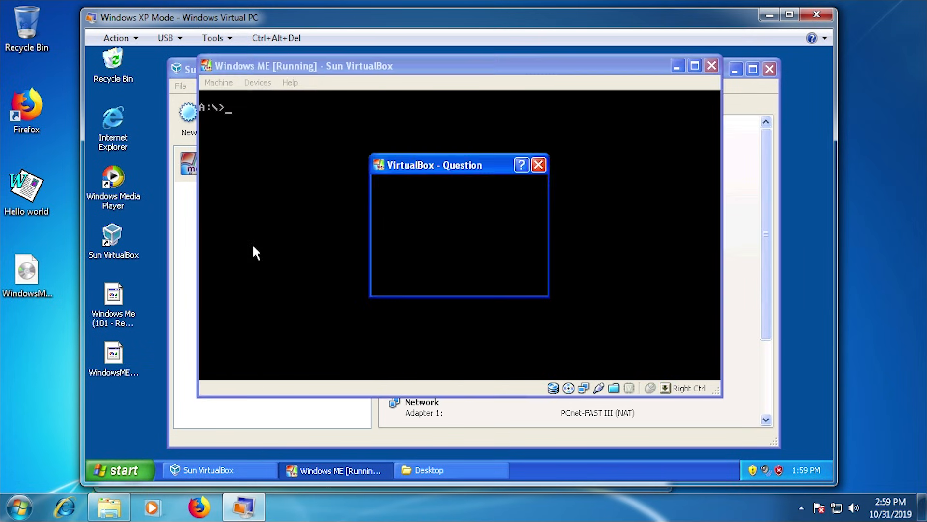
{"action": "left_click", "coordinate": [432, 278]}
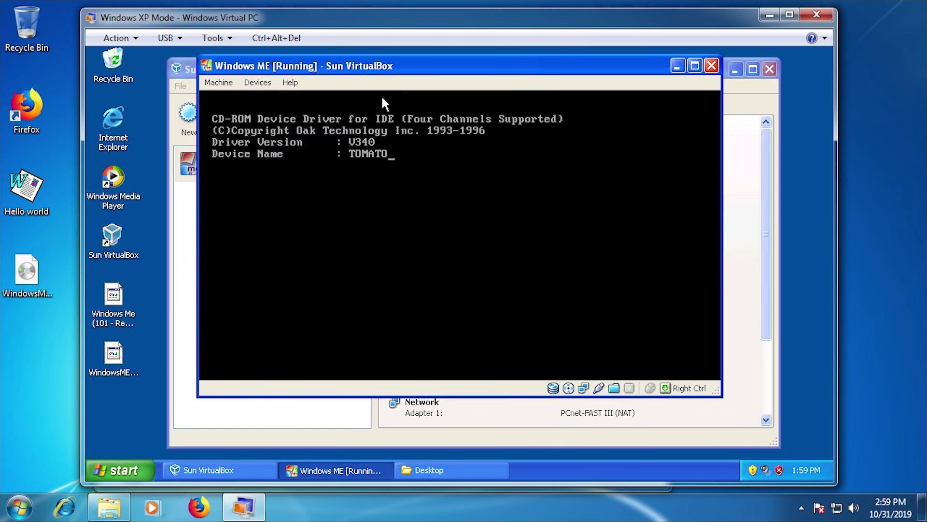
{"action": "left_click_drag", "start_coordinate": [391, 68], "coordinate": [366, 98]}
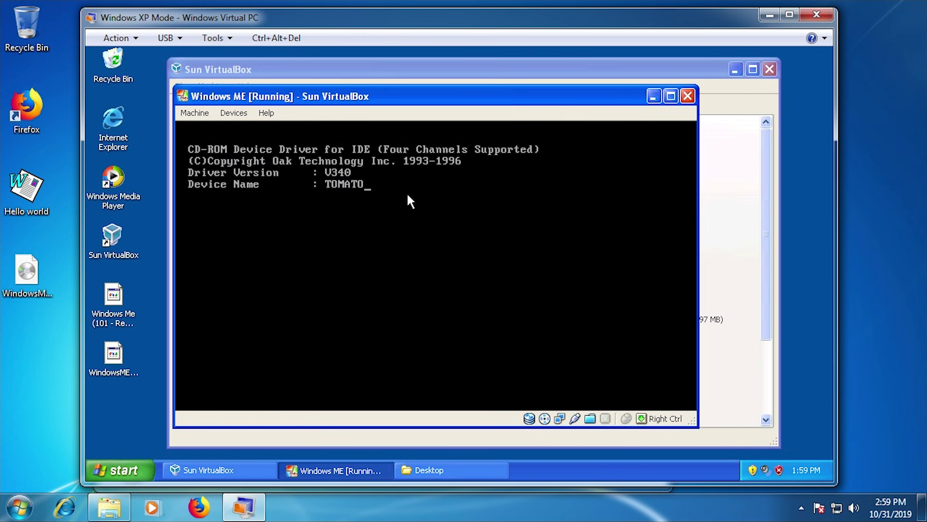
Step: Format drive C: from the DOS prompt, confirming the loss of data and leaving the volume label empty
{"action": "type", "text": "format CL"}
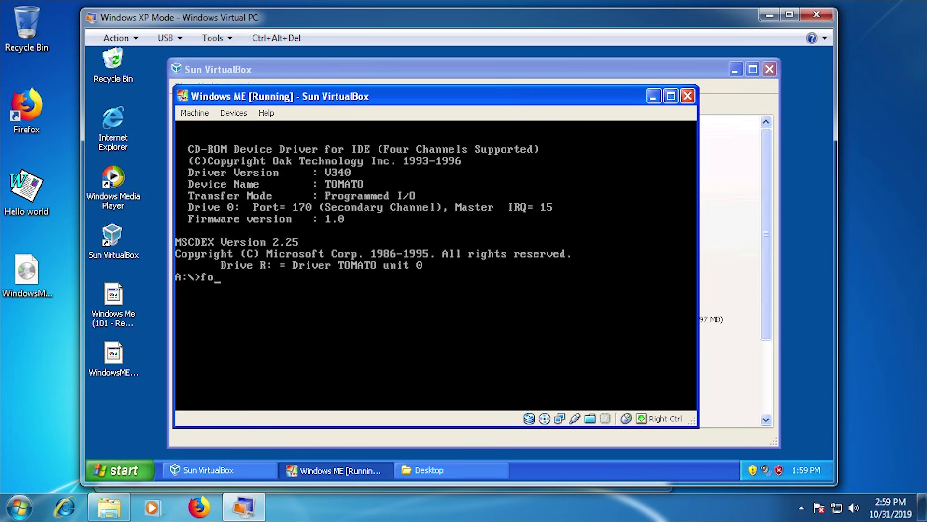
{"action": "key", "text": "Return"}
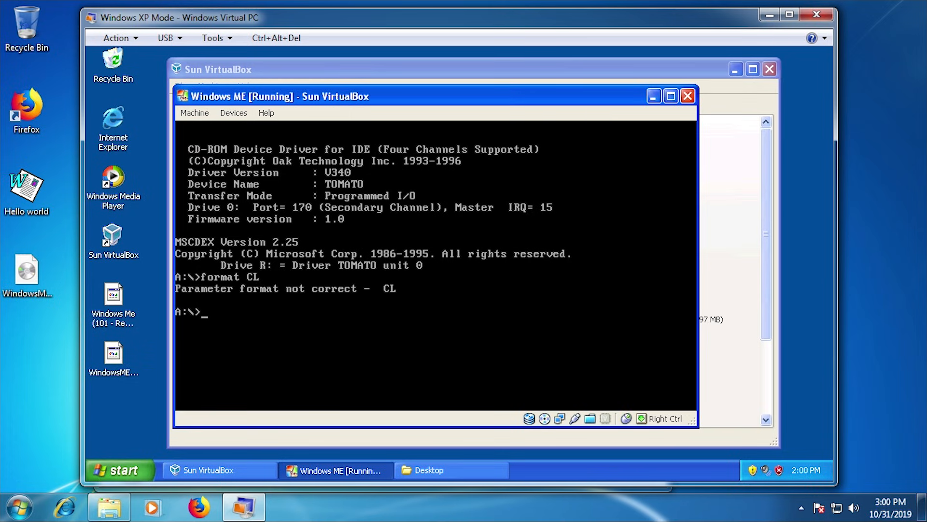
{"action": "type", "text": "format C:"}
{"action": "key", "text": "Return"}
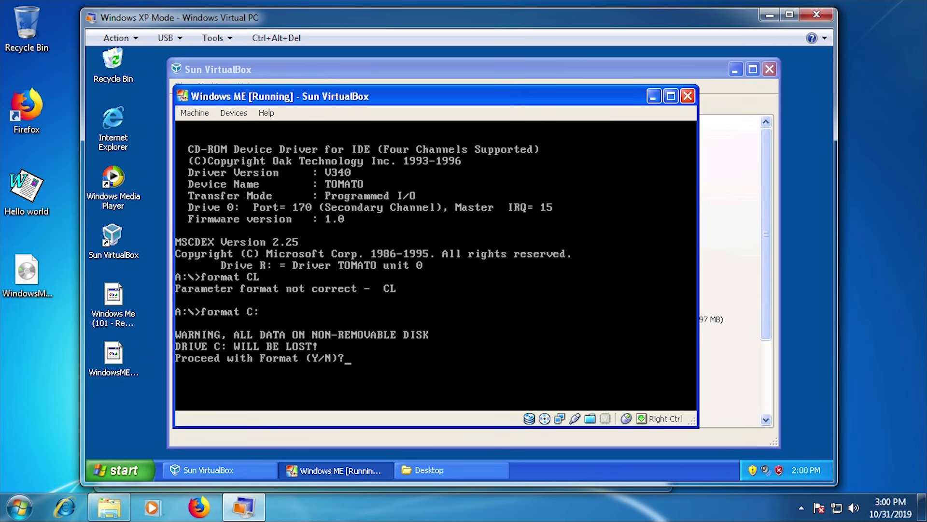
{"action": "type", "text": "y"}
{"action": "key", "text": "Return"}
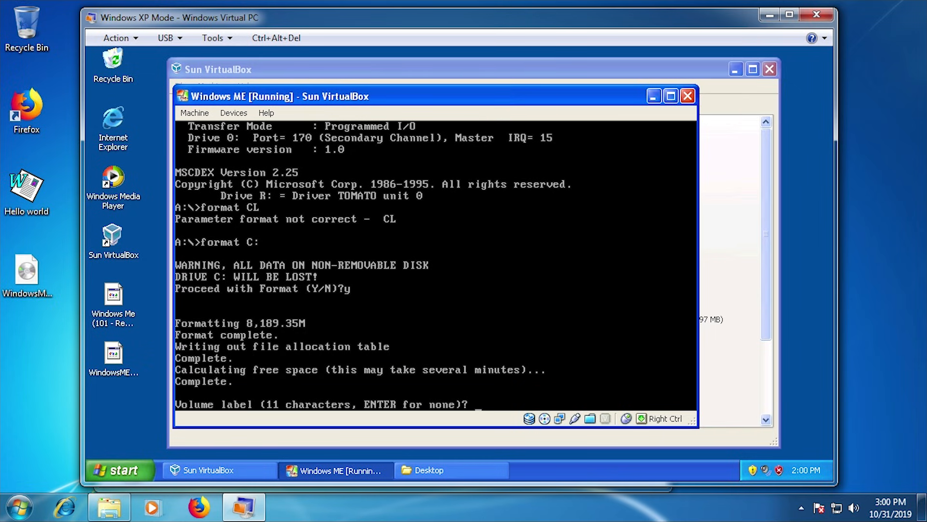
{"action": "key", "text": "Return"}
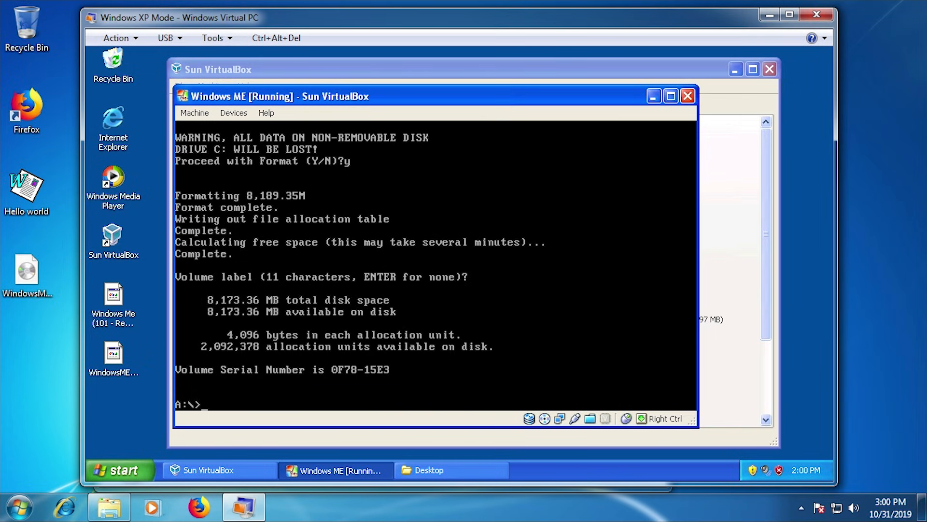
Step: Switch to CD drive R: and list its contents in wide format with dir/w
{"action": "type", "text": "R:"}
{"action": "key", "text": "Return"}
{"action": "type", "text": "dir/w"}
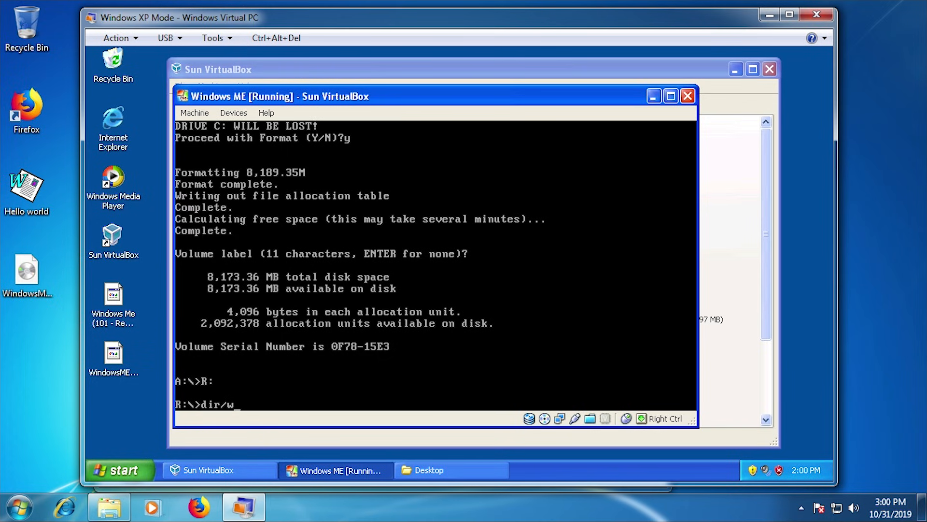
{"action": "key", "text": "Return"}
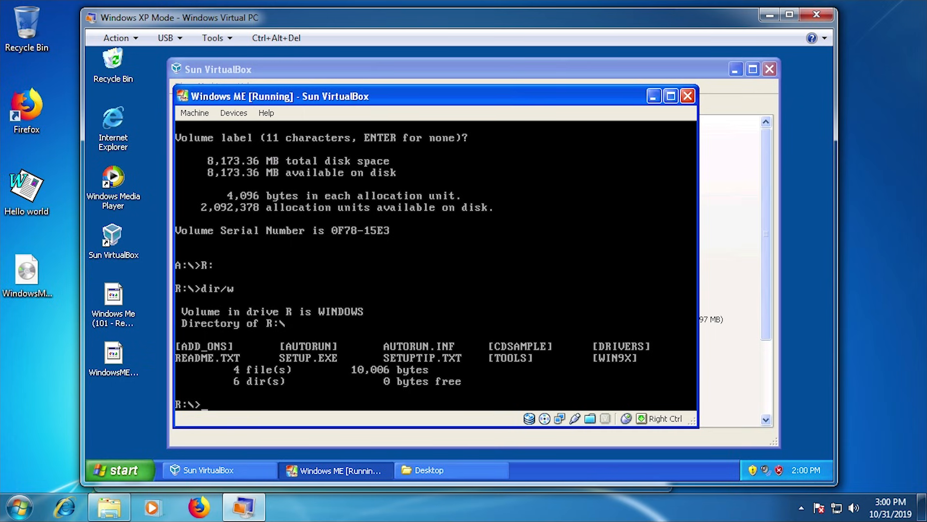
Step: Run setup from drive R:, let the system check proceed and advance the Windows Me wizard to the License Agreement
{"action": "type", "text": "setup"}
{"action": "key", "text": "Return"}
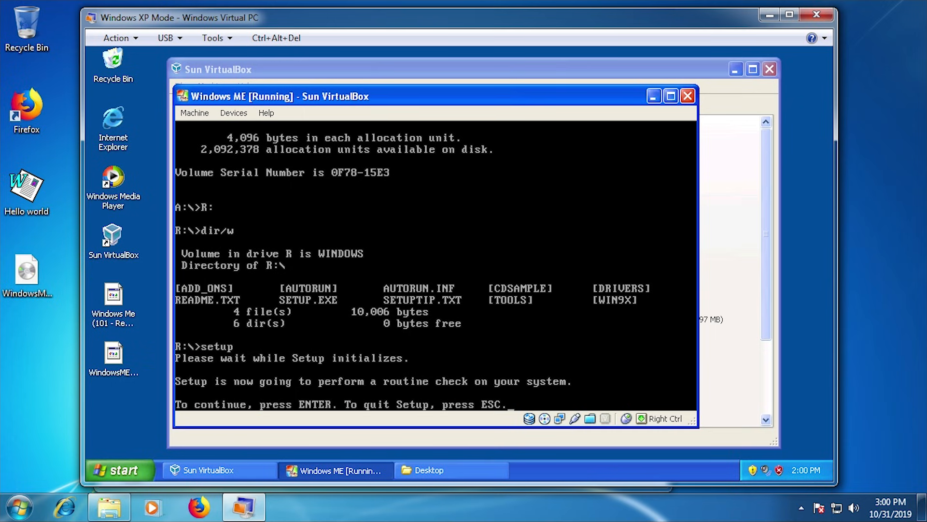
{"action": "key", "text": "Return"}
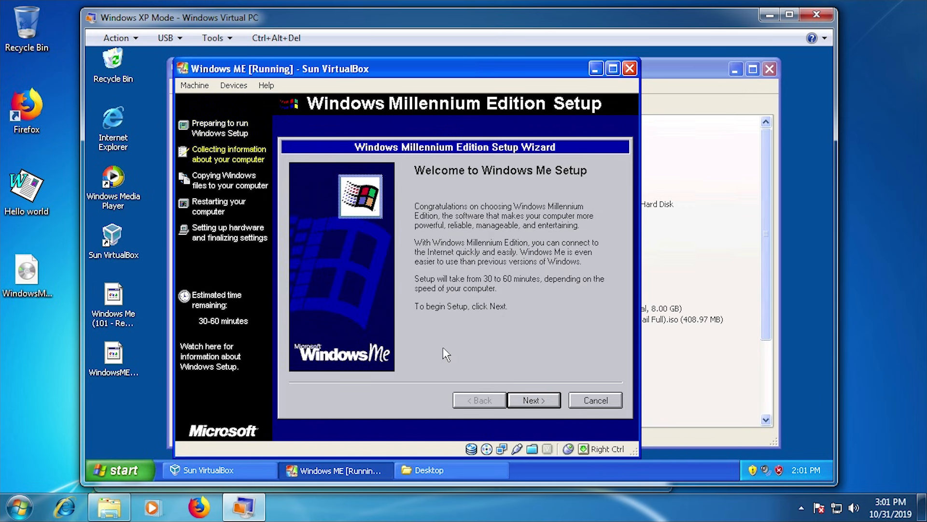
{"action": "left_click", "coordinate": [533, 400]}
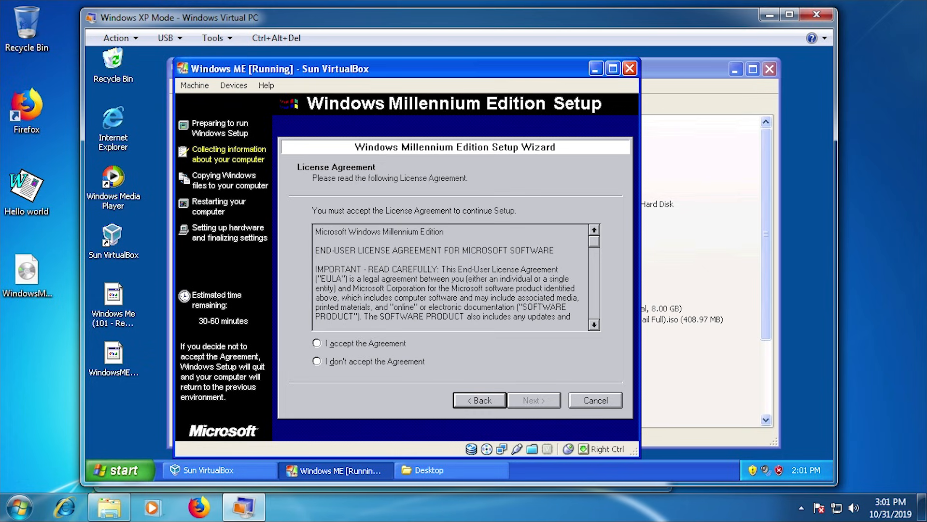
Step: Look through the End-User License Agreement text and reposition the Windows ME machine window on the XP desktop
{"action": "left_click_drag", "start_coordinate": [320, 226], "coordinate": [376, 366]}
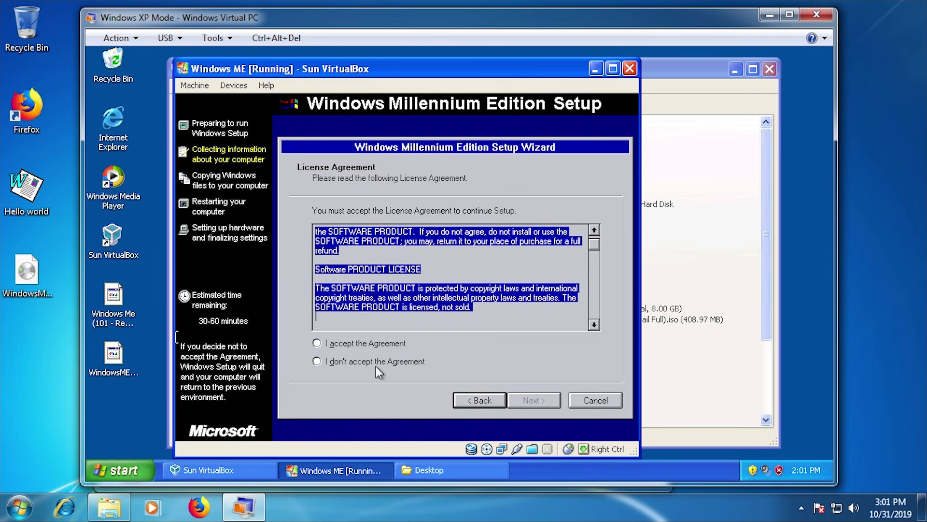
{"action": "left_click_drag", "start_coordinate": [332, 339], "coordinate": [433, 367]}
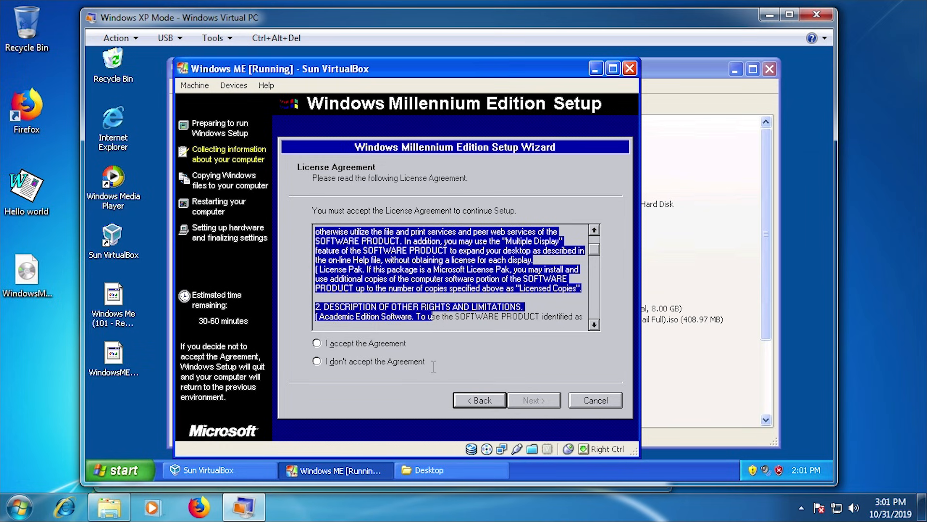
{"action": "left_click_drag", "start_coordinate": [433, 366], "coordinate": [475, 384]}
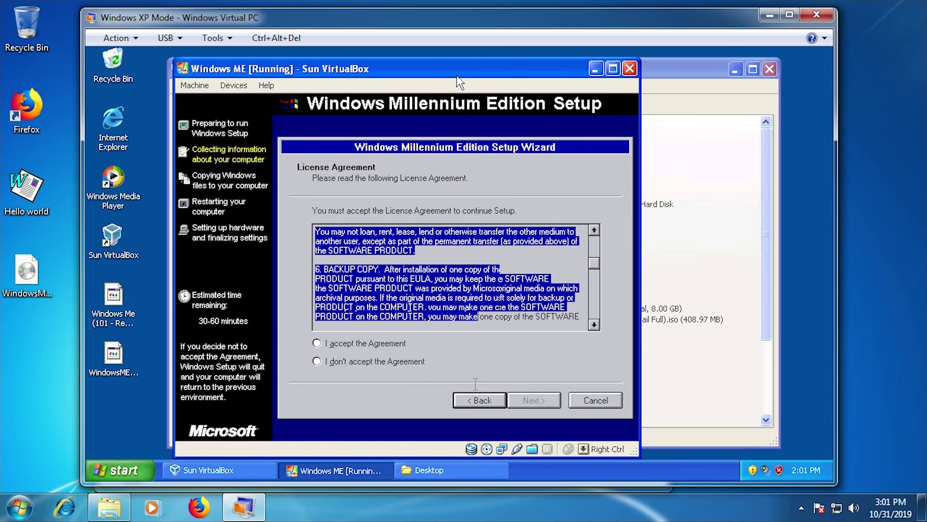
{"action": "left_click_drag", "start_coordinate": [462, 67], "coordinate": [249, 62]}
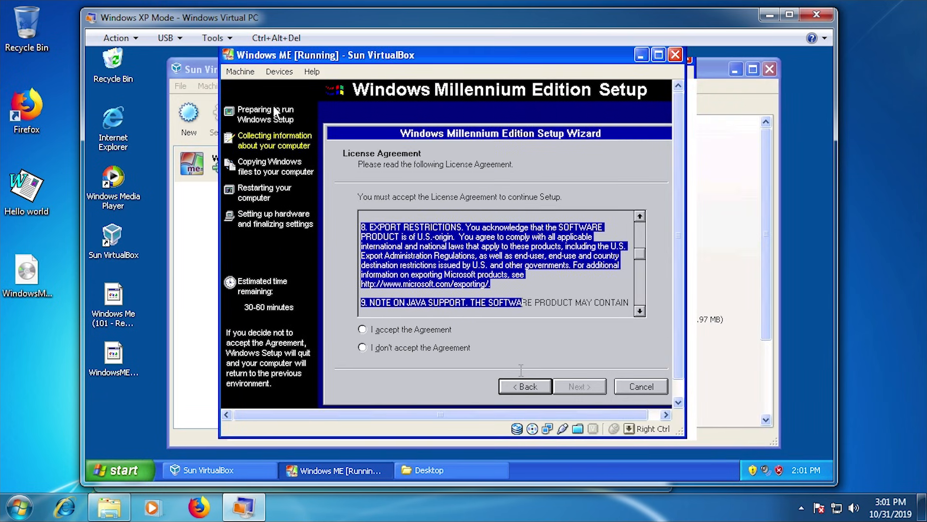
{"action": "left_click_drag", "start_coordinate": [317, 55], "coordinate": [239, 89]}
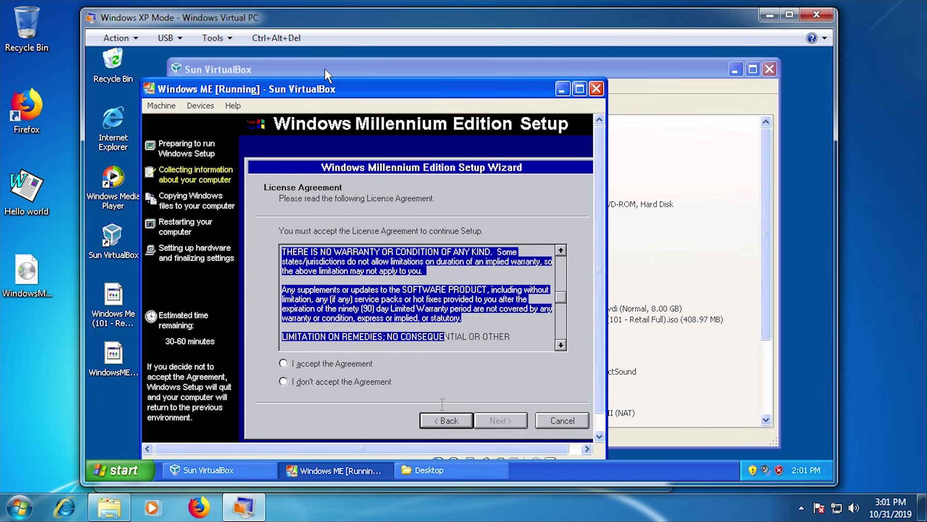
{"action": "left_click_drag", "start_coordinate": [333, 69], "coordinate": [334, 70]}
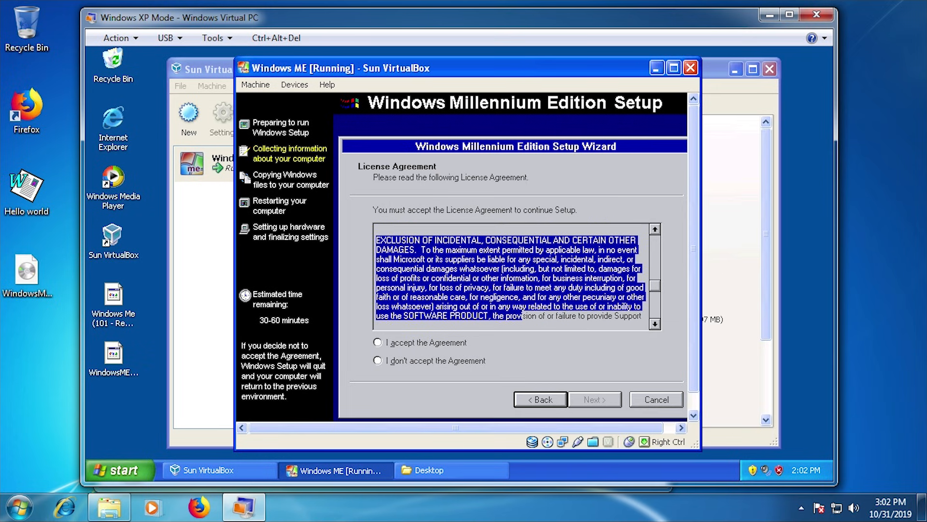
Step: Accept the License Agreement and keep the recommended C:\WINDOWS install directory
{"action": "left_click", "coordinate": [378, 343]}
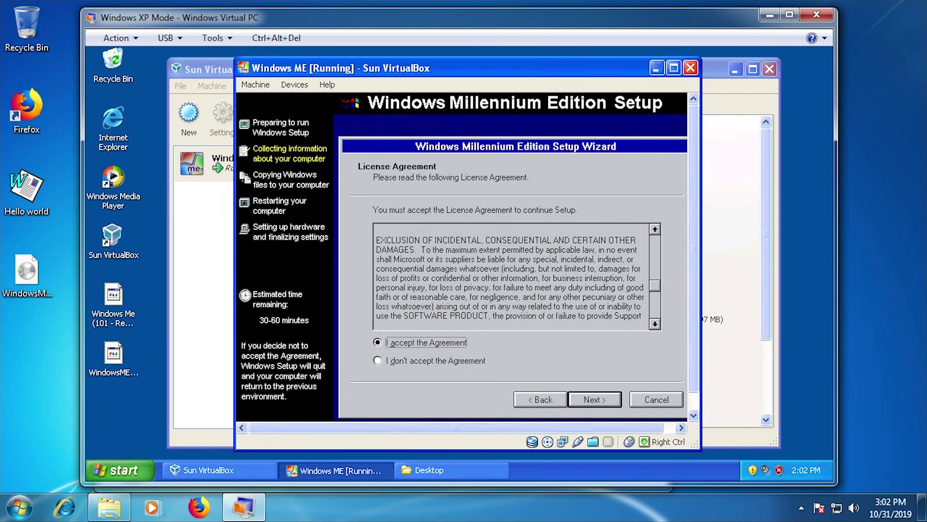
{"action": "key", "text": "Return"}
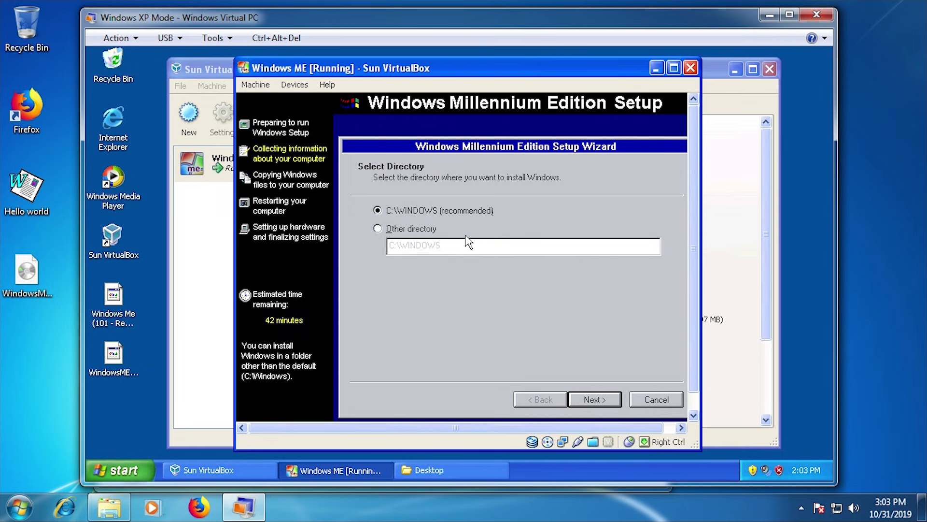
{"action": "key", "text": "Return"}
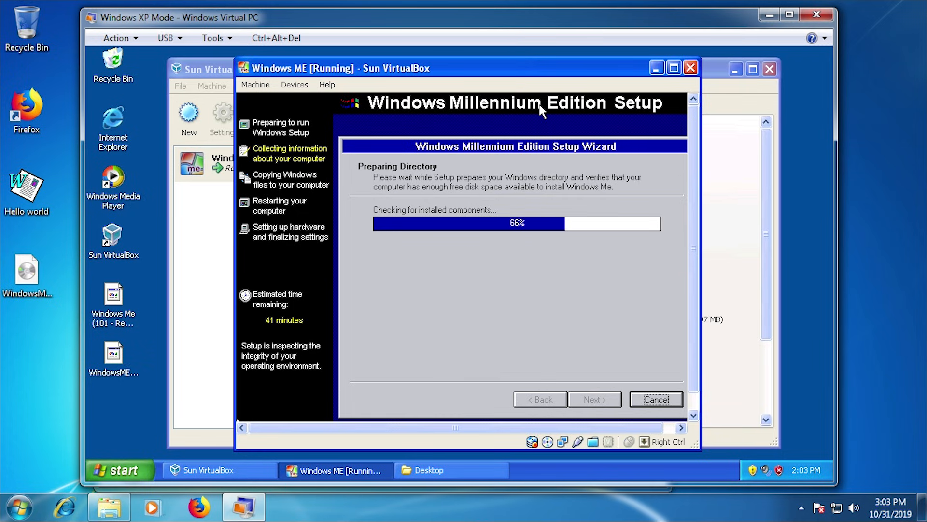
Step: Reposition and enlarge the Windows ME machine window, then maximize it so the whole setup screen fits
{"action": "left_click_drag", "start_coordinate": [491, 70], "coordinate": [433, 43]}
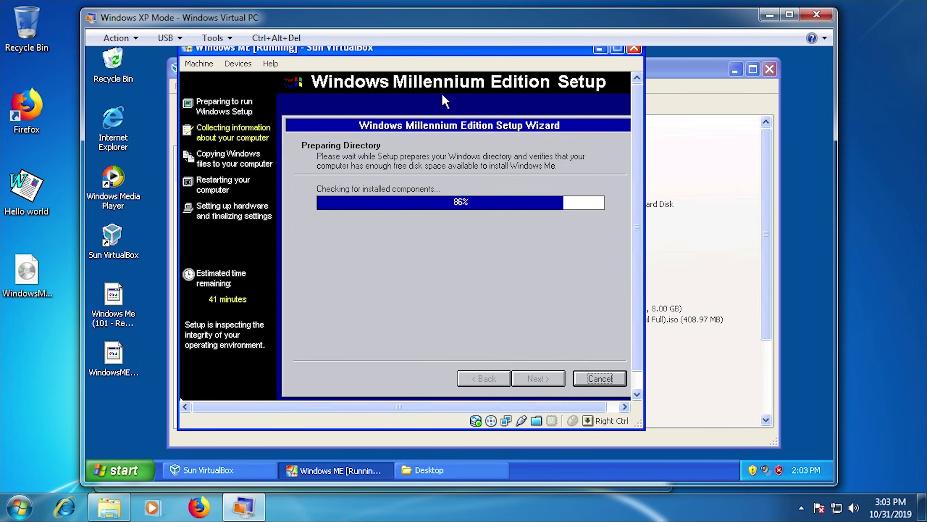
{"action": "left_click_drag", "start_coordinate": [640, 423], "coordinate": [686, 441]}
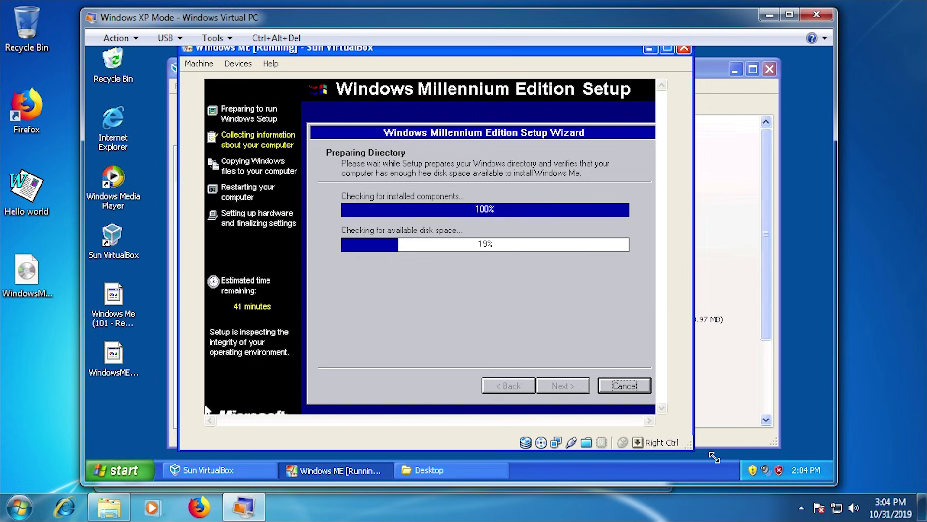
{"action": "left_click_drag", "start_coordinate": [713, 457], "coordinate": [692, 465]}
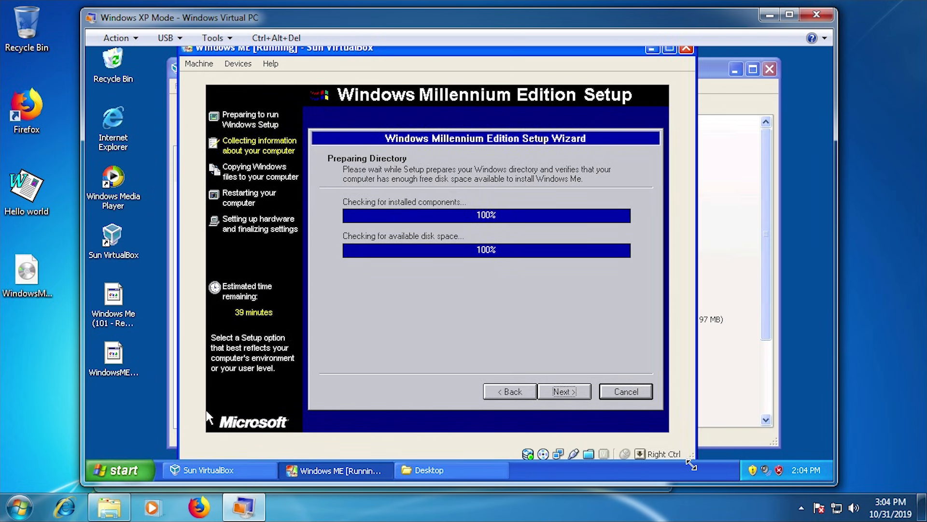
{"action": "left_click", "coordinate": [669, 48]}
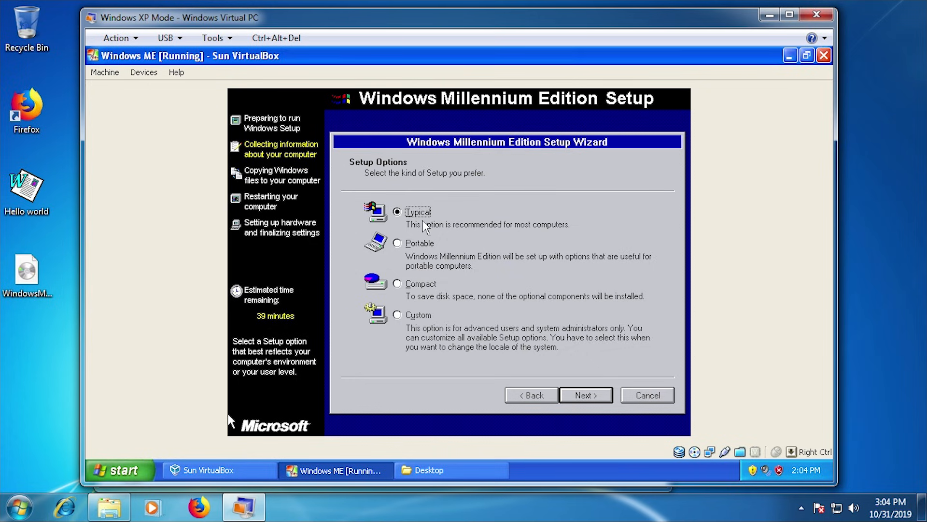
Step: Choose the Typical setup and enter MEVM as the user information name, leaving the company blank
{"action": "left_click", "coordinate": [515, 292]}
{"action": "key", "text": "Return"}
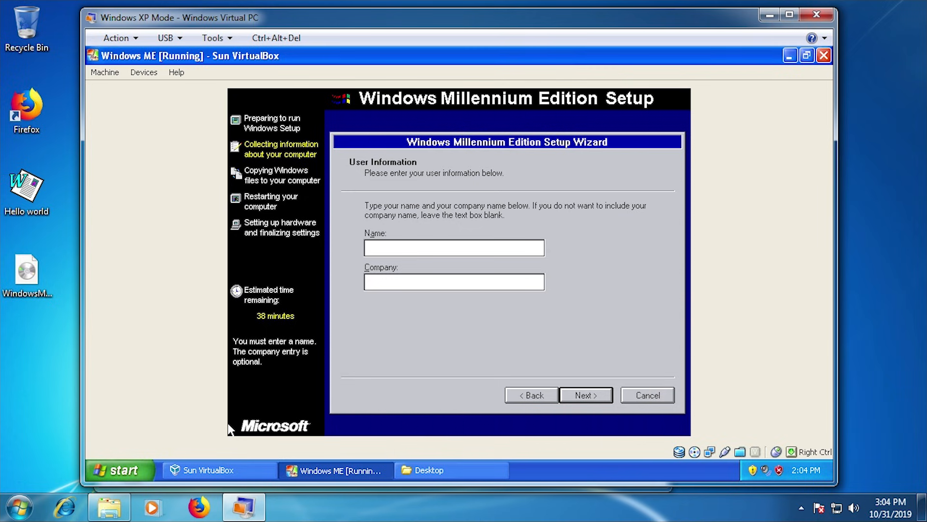
{"action": "type", "text": "MEW"}
{"action": "key", "text": "BackSpace"}
{"action": "type", "text": "vm"}
{"action": "key", "text": "Return"}
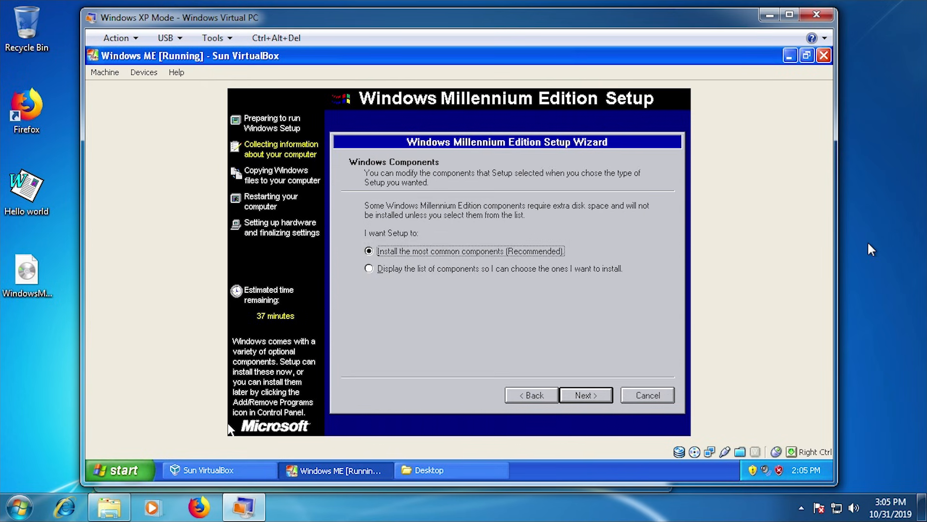
Step: Keep the common components, network identification, United States and Pacific Time defaults, skip the startup disk and continue to copying files
{"action": "key", "text": "Return"}
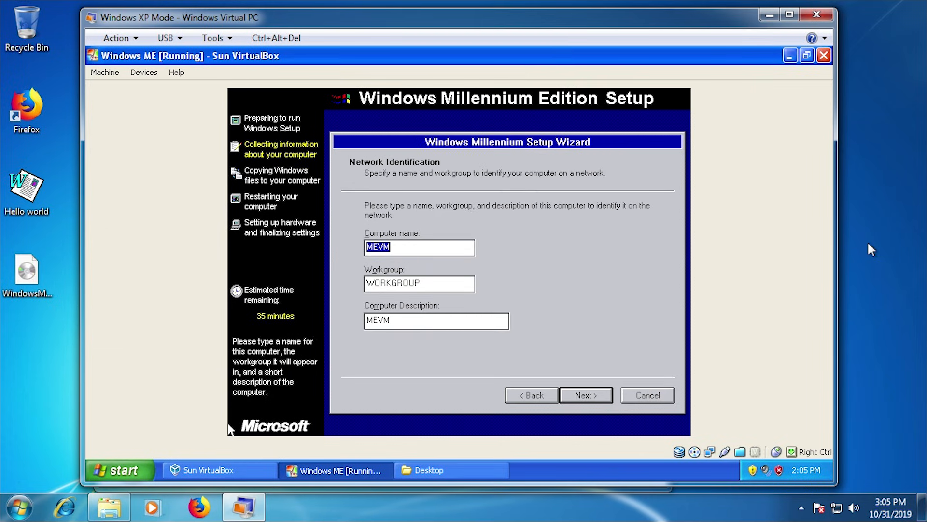
{"action": "key", "text": "Return"}
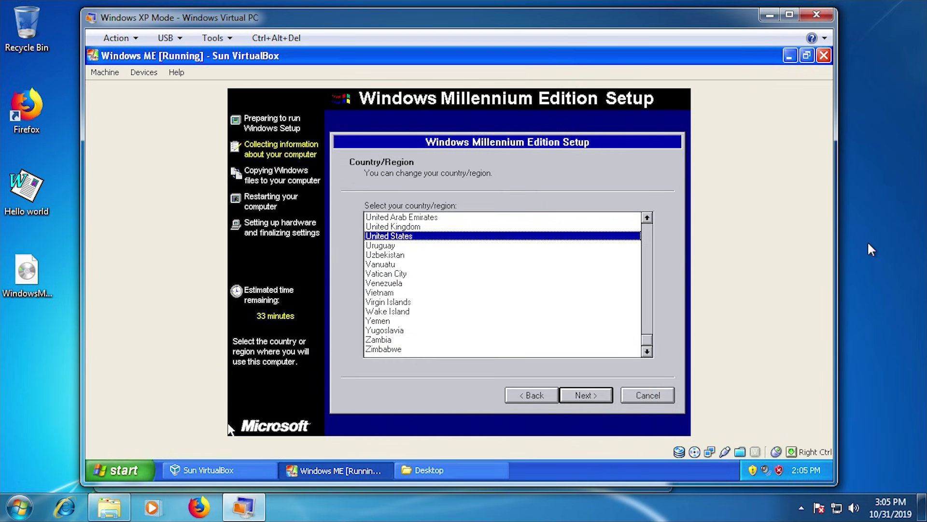
{"action": "key", "text": "Return"}
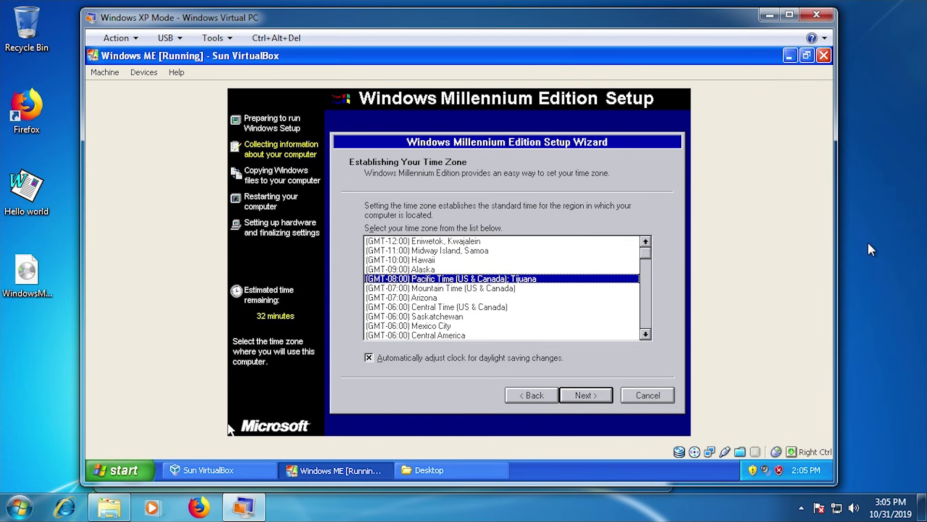
{"action": "key", "text": "Return"}
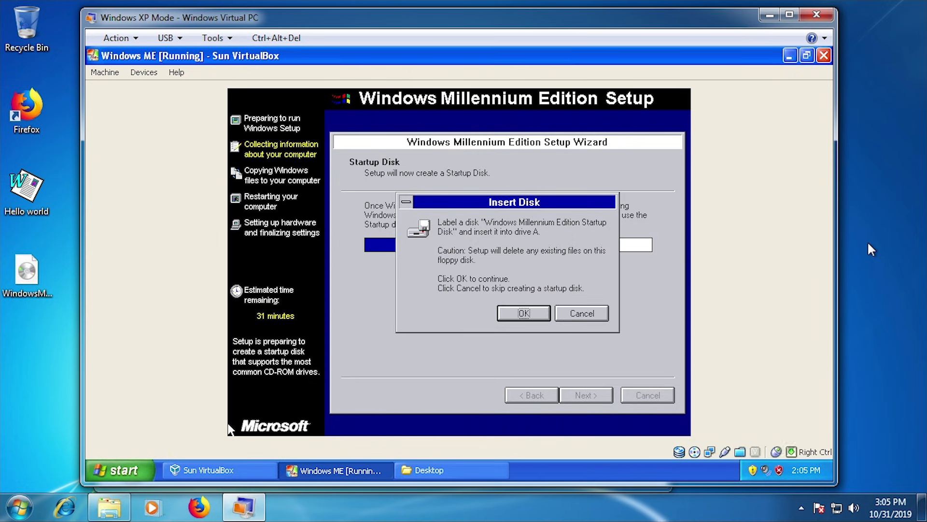
{"action": "key", "text": "Escape"}
{"action": "key", "text": "Return"}
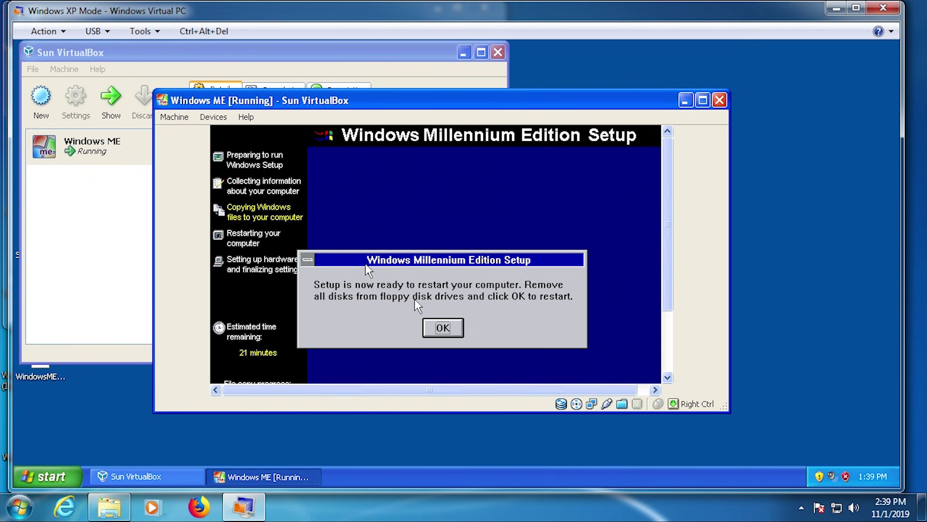
Step: Move the setup message about restarting the computer across the setup screen using its Move command
{"action": "left_click", "coordinate": [443, 328]}
{"action": "key", "text": "alt+space"}
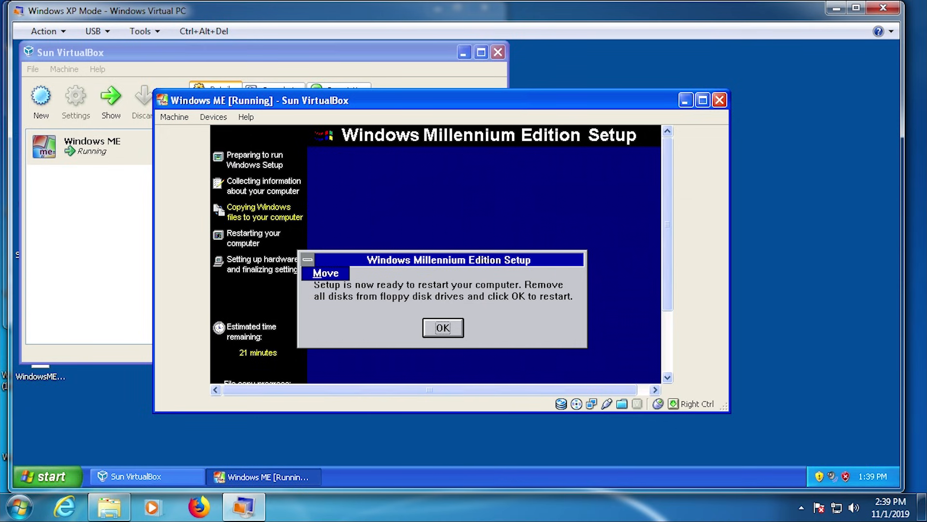
{"action": "key", "text": "Return"}
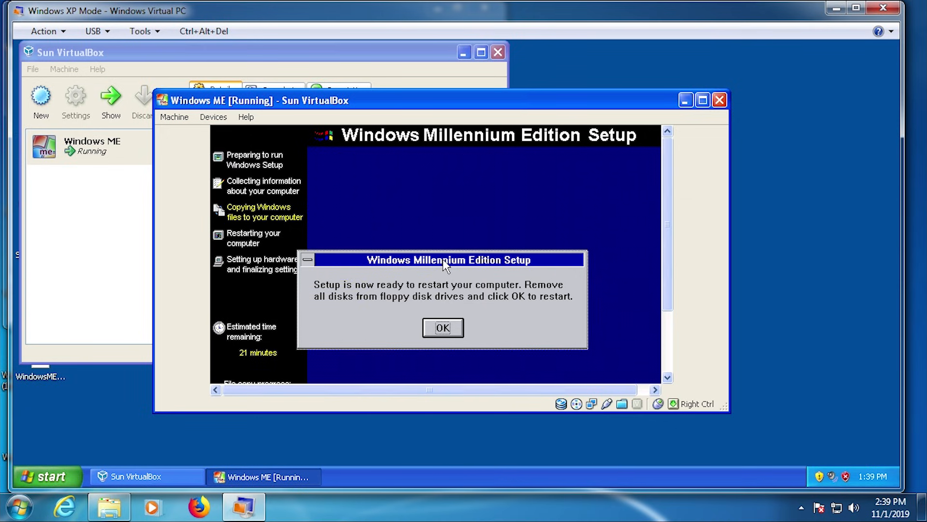
{"action": "left_click", "coordinate": [576, 275]}
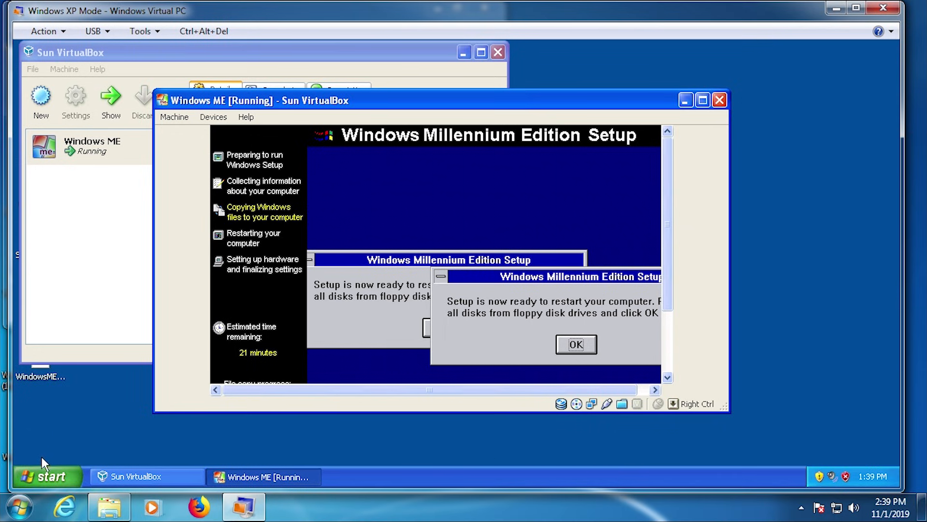
{"action": "left_click", "coordinate": [42, 476]}
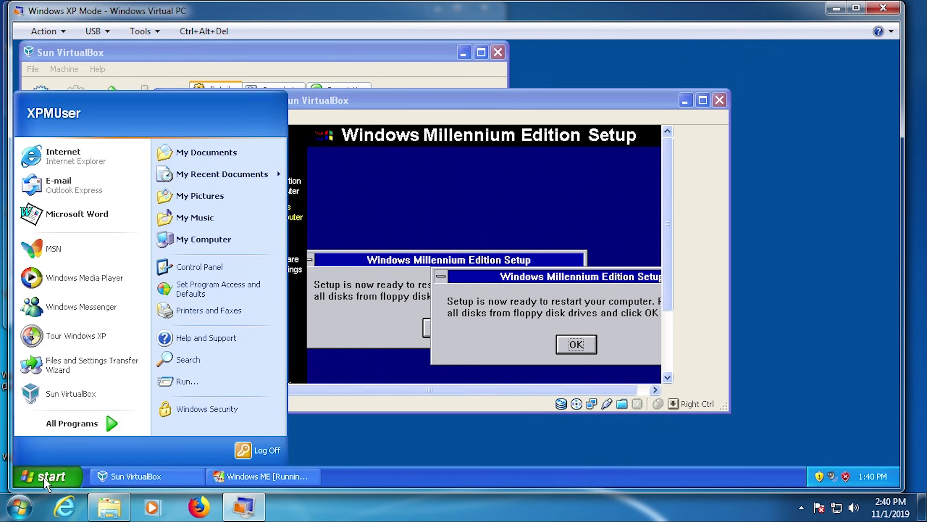
{"action": "left_click", "coordinate": [44, 477]}
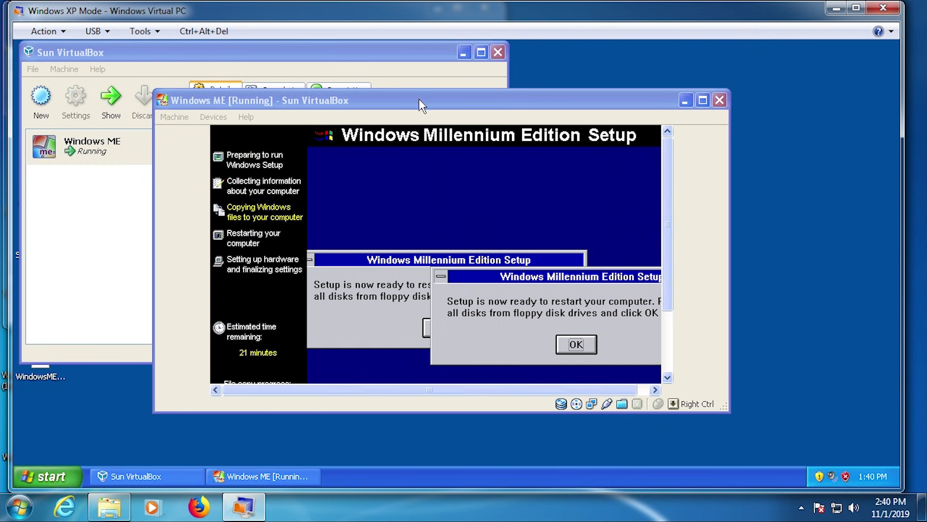
Step: Shift the machine window slightly, confirm the setup restart message and restart the Windows ME machine immediately
{"action": "left_click_drag", "start_coordinate": [419, 98], "coordinate": [368, 88]}
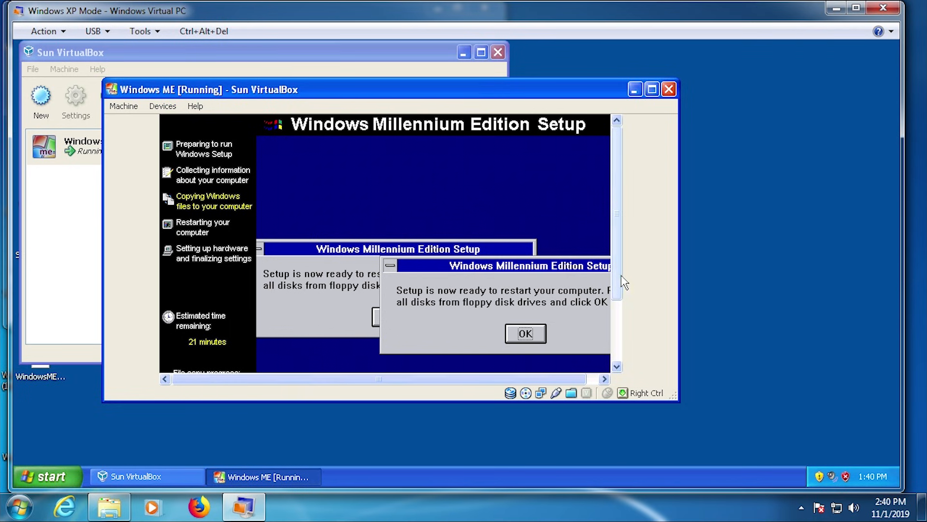
{"action": "scroll", "coordinate": [615, 289], "scroll_direction": "down", "scroll_amount": 3}
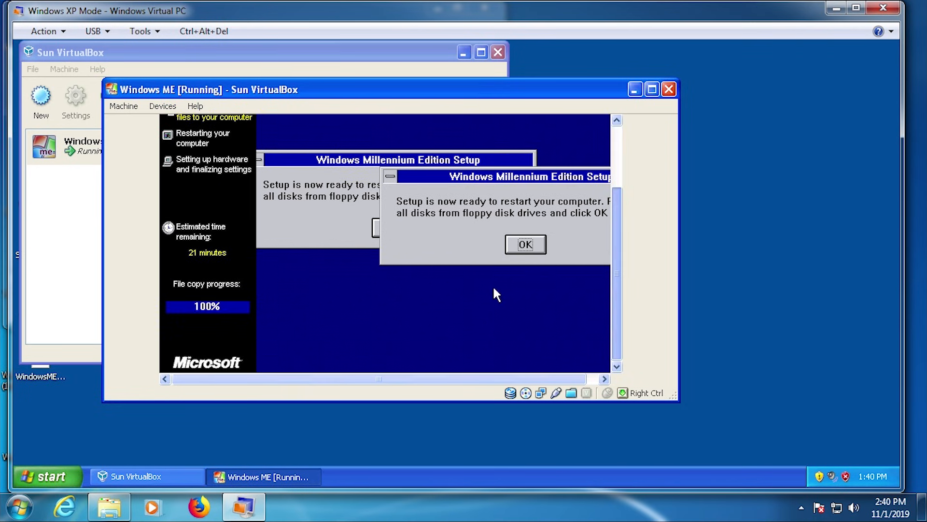
{"action": "left_click_drag", "start_coordinate": [549, 381], "coordinate": [563, 380]}
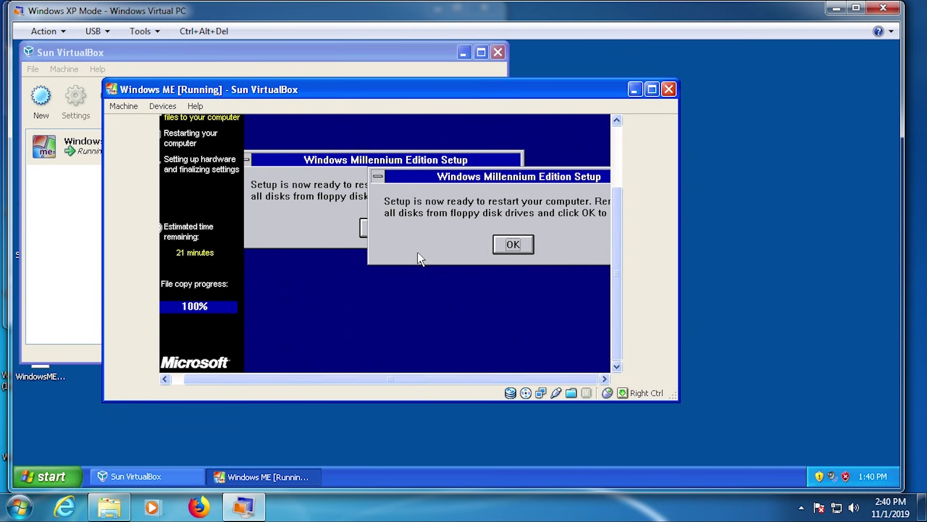
{"action": "left_click", "coordinate": [520, 243]}
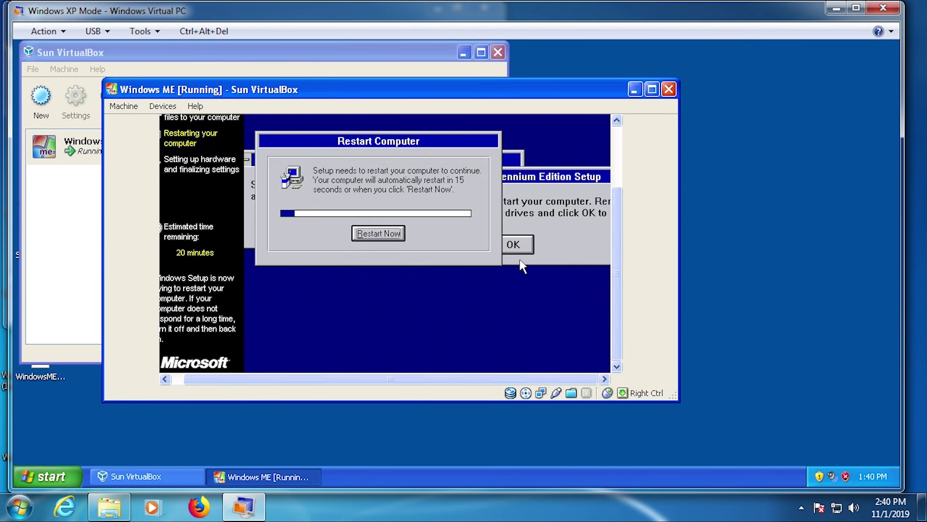
{"action": "left_click", "coordinate": [360, 234]}
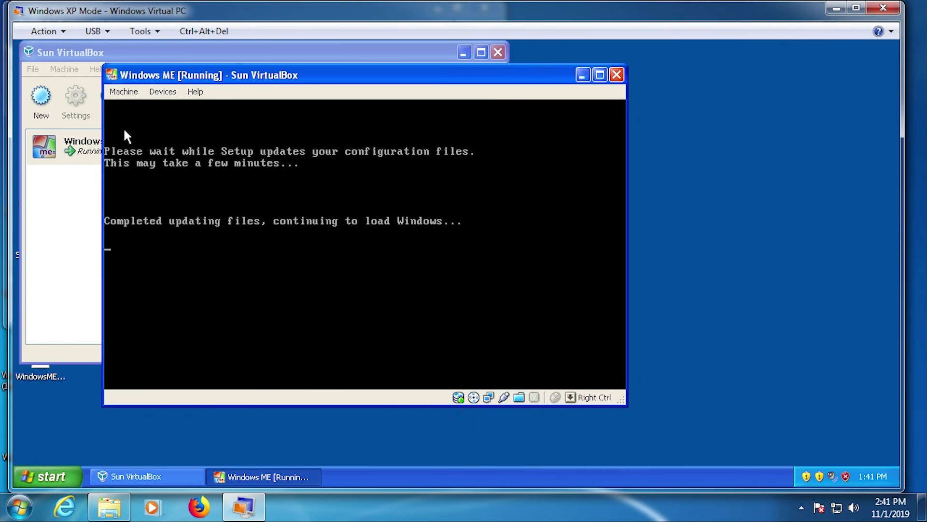
Step: Move the Windows ME machine window to the far side of the XP desktop and minimize the VirtualBox manager
{"action": "left_click_drag", "start_coordinate": [248, 68], "coordinate": [457, 188]}
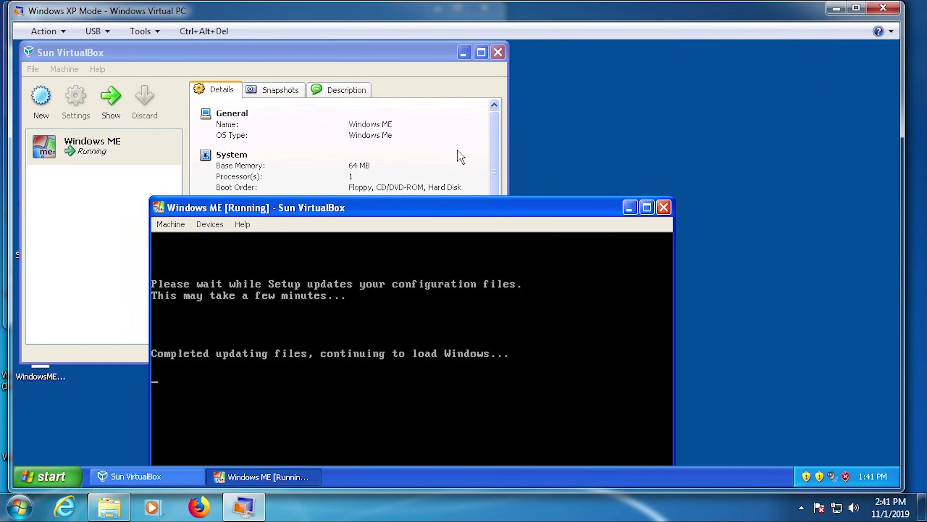
{"action": "left_click_drag", "start_coordinate": [617, 192], "coordinate": [540, 69]}
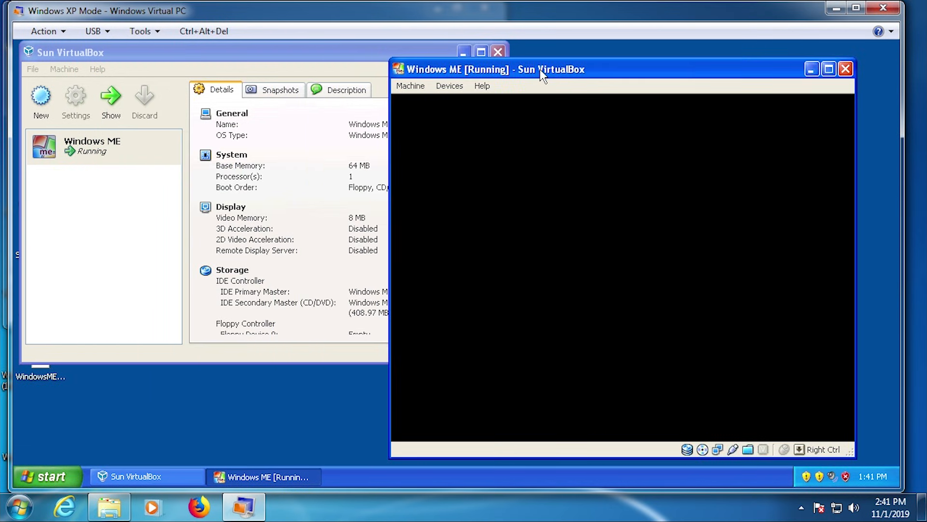
{"action": "left_click", "coordinate": [462, 55]}
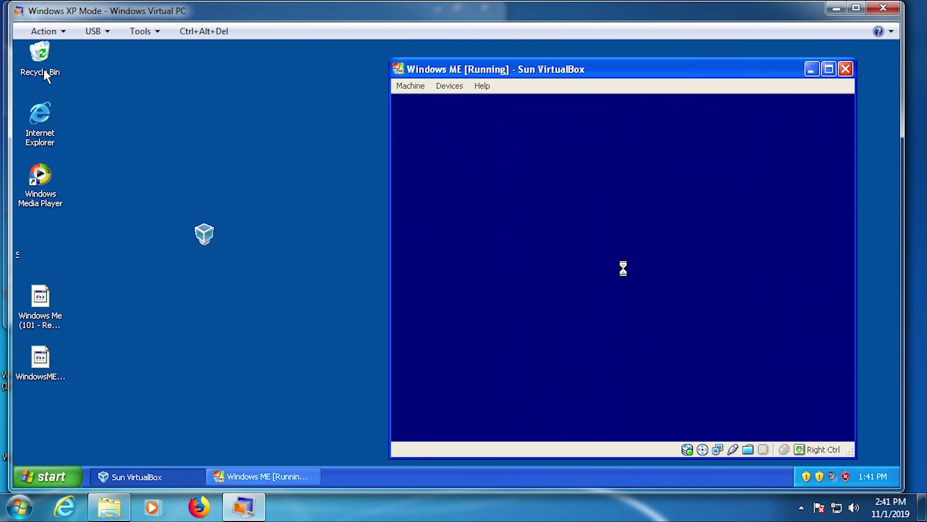
Step: Open the System Properties of Windows XP Mode and place the dialog beside the Windows ME machine window
{"action": "left_click", "coordinate": [110, 184]}
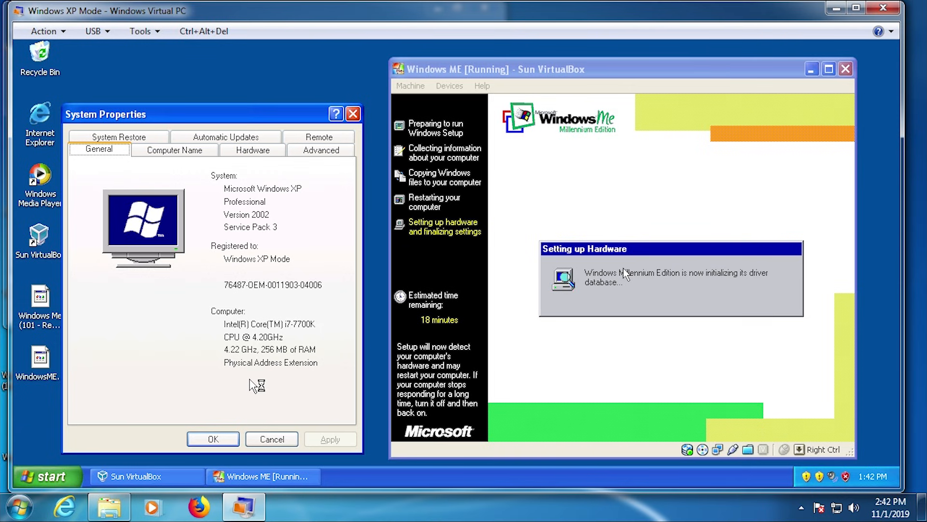
{"action": "left_click_drag", "start_coordinate": [166, 114], "coordinate": [149, 72]}
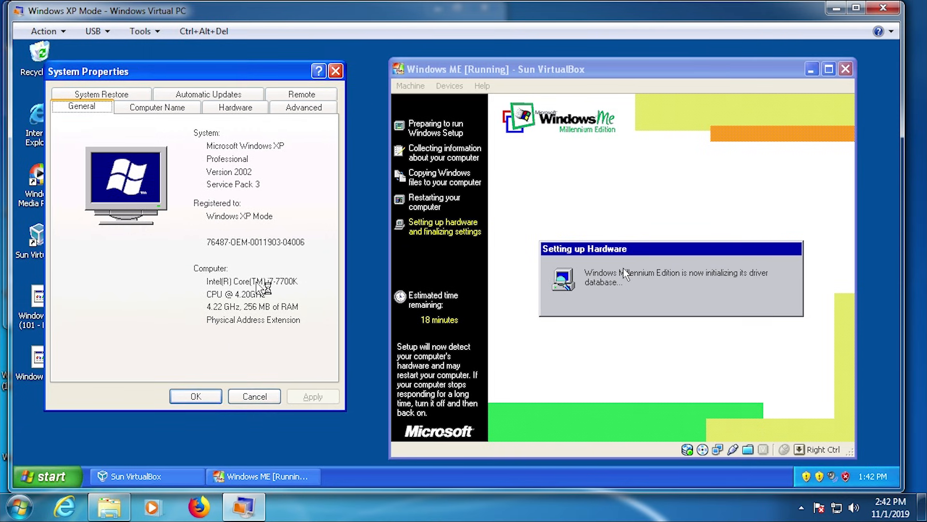
Step: Open the Windows XP Mode virtual machine settings file in Notepad and look through its memory and integration entries
{"action": "right_click", "coordinate": [252, 310]}
{"action": "left_click", "coordinate": [242, 310]}
{"action": "left_click", "coordinate": [122, 509]}
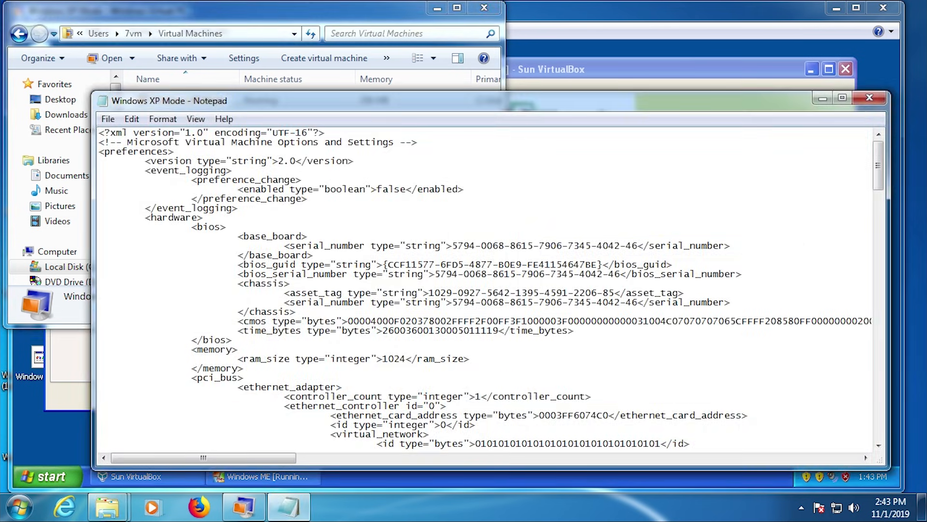
{"action": "scroll", "coordinate": [488, 289], "scroll_direction": "down", "scroll_amount": 20}
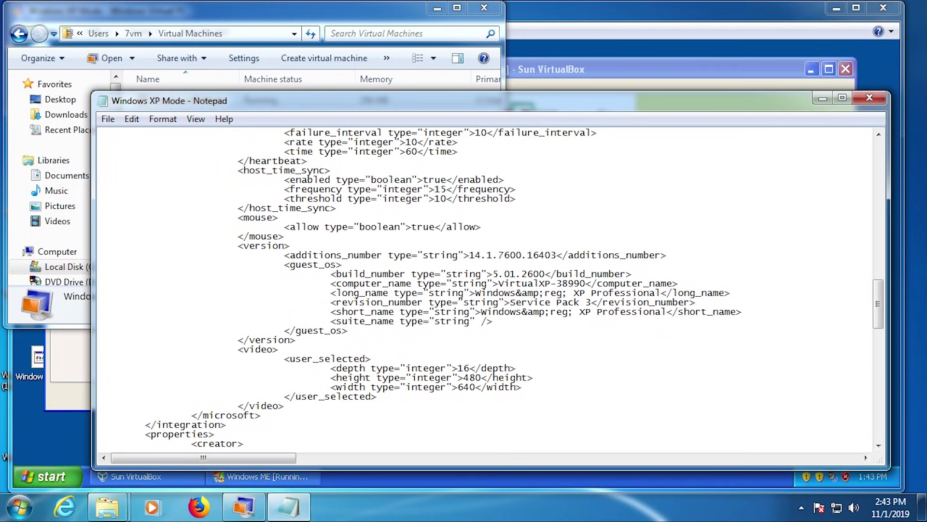
Step: Search the Windows XP Mode settings file for 256, then close the file
{"action": "key", "text": "ctrl+f"}
{"action": "type", "text": "256"}
{"action": "key", "text": "Return"}
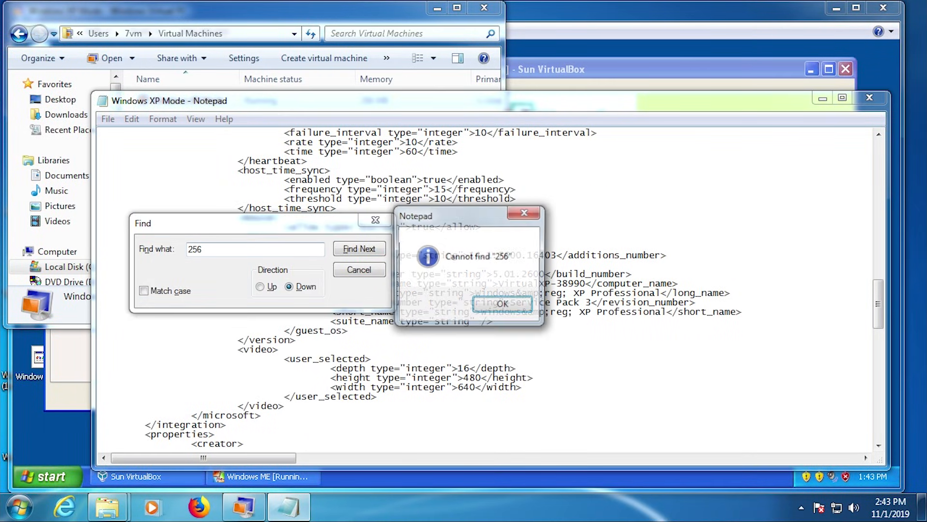
{"action": "key", "text": "Escape"}
{"action": "key", "text": "Escape"}
{"action": "left_click", "coordinate": [869, 97]}
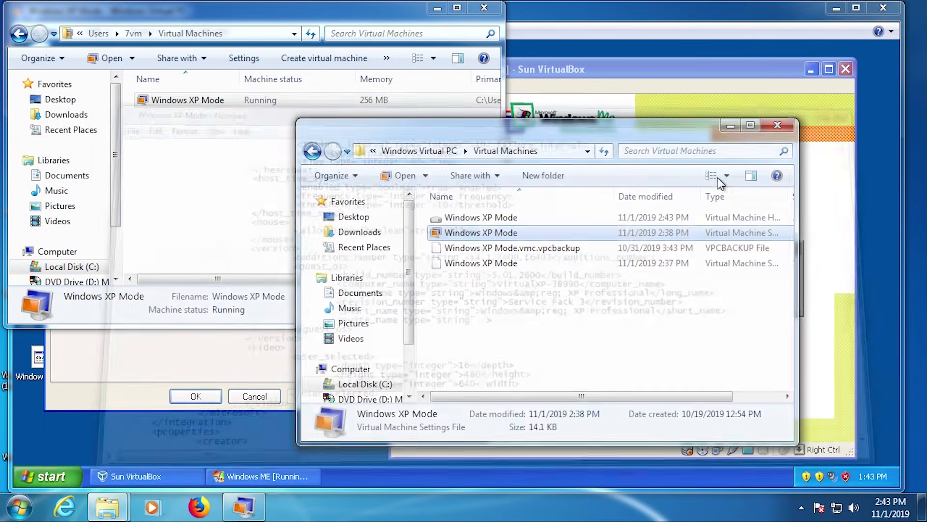
Step: Widen the Virtual Machines folder window and its Type column, and examine the vpcbackup and saved state files
{"action": "left_click_drag", "start_coordinate": [799, 270], "coordinate": [924, 269]}
{"action": "left_click_drag", "start_coordinate": [788, 196], "coordinate": [846, 197]}
{"action": "left_click", "coordinate": [799, 263]}
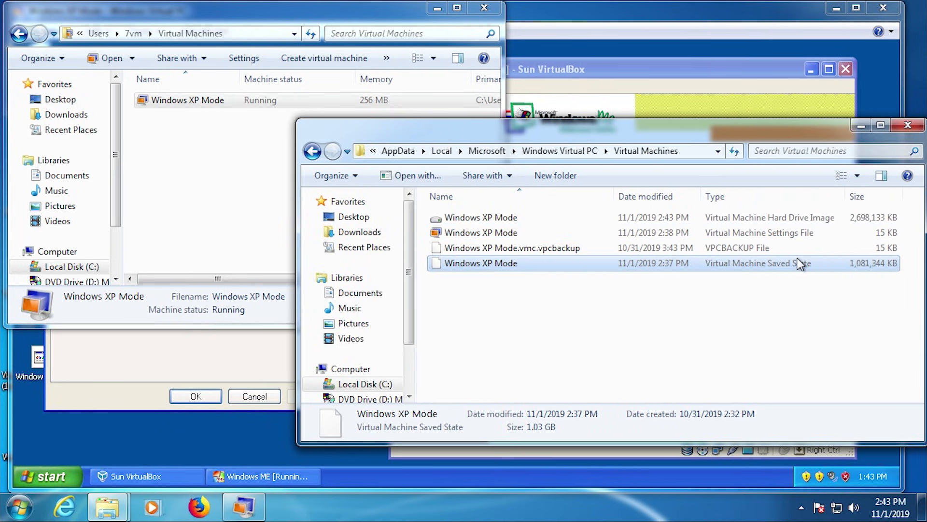
{"action": "left_click", "coordinate": [773, 250]}
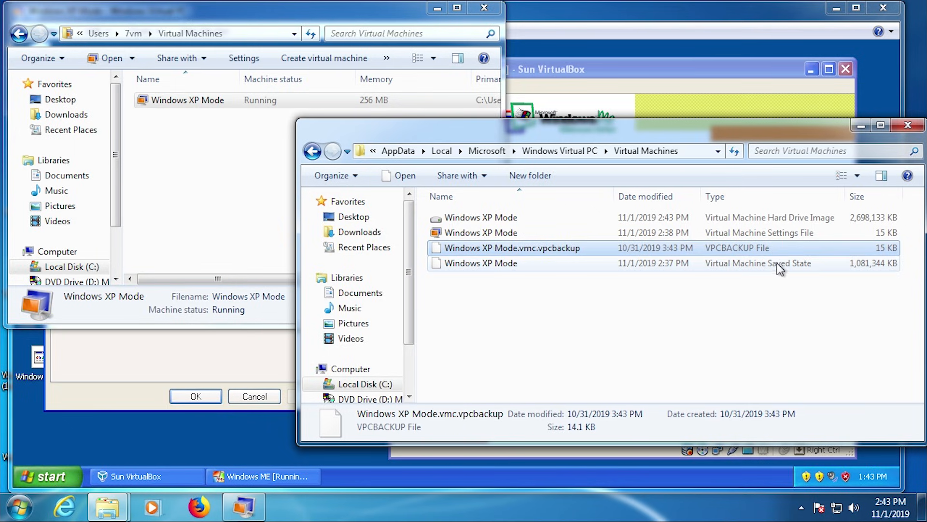
{"action": "left_click", "coordinate": [779, 265]}
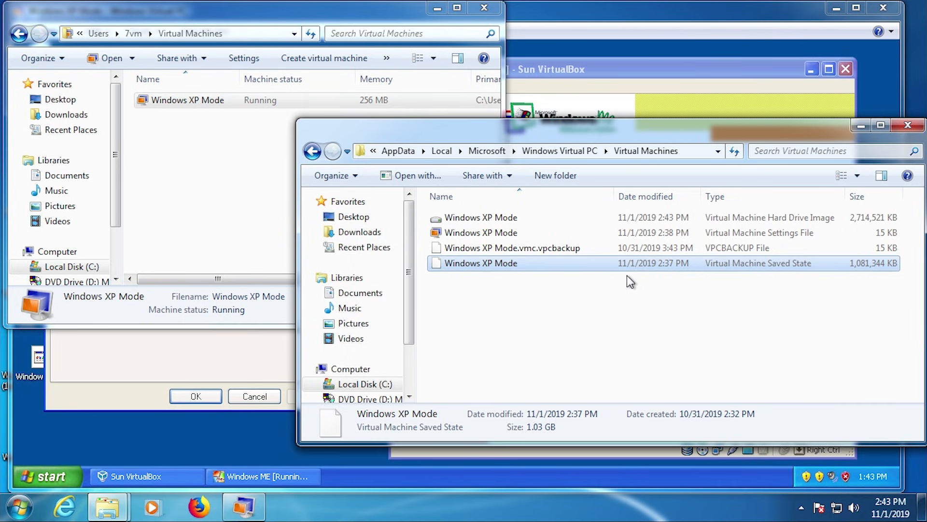
{"action": "left_click_drag", "start_coordinate": [558, 135], "coordinate": [507, 182]}
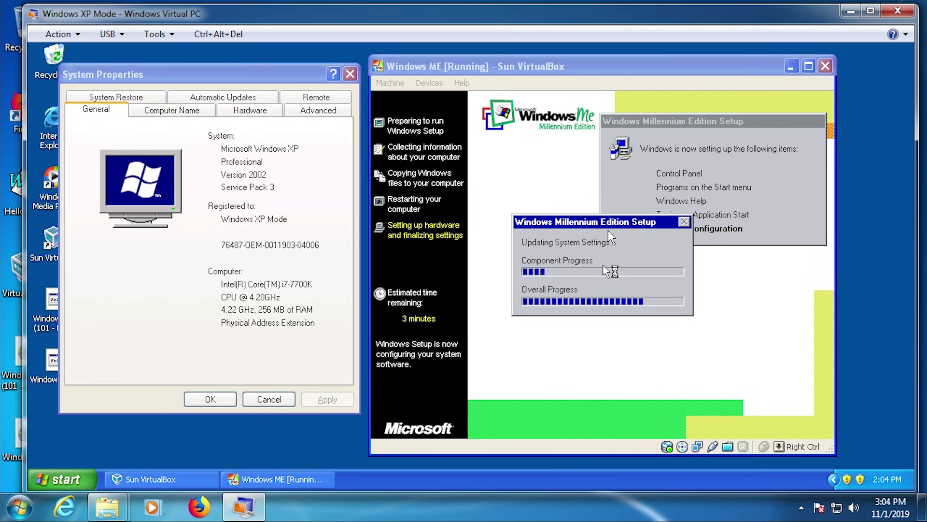
Step: Restart the Windows ME machine from the setup prompt and choose to continue running Windows at the system file error
{"action": "left_click", "coordinate": [775, 221]}
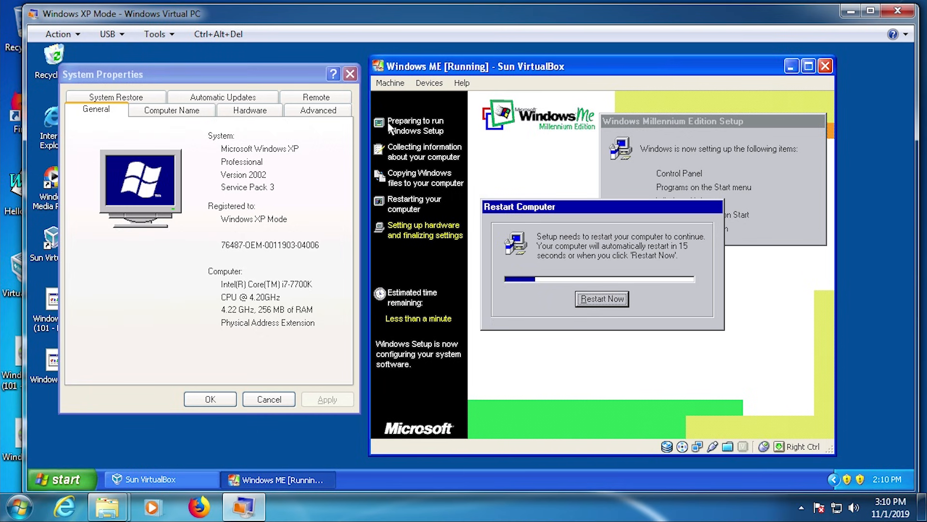
{"action": "left_click", "coordinate": [602, 298]}
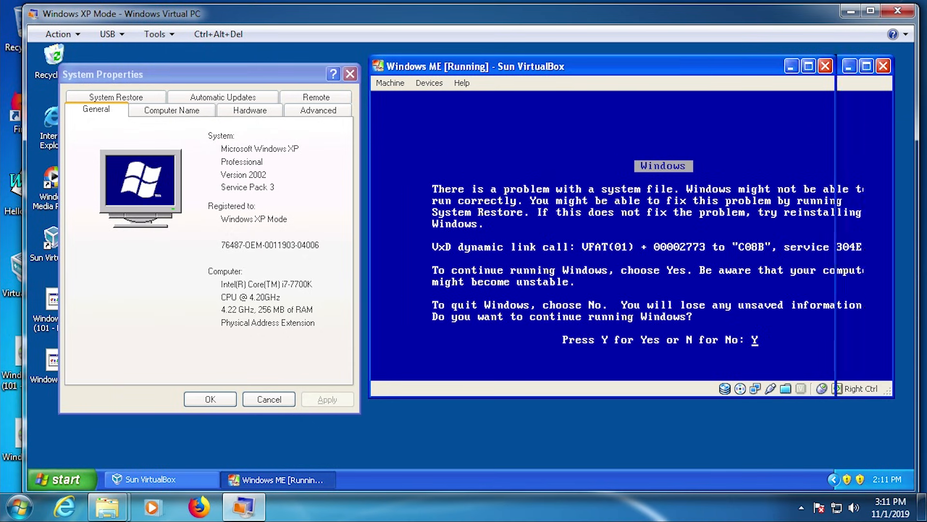
{"action": "key", "text": "Return"}
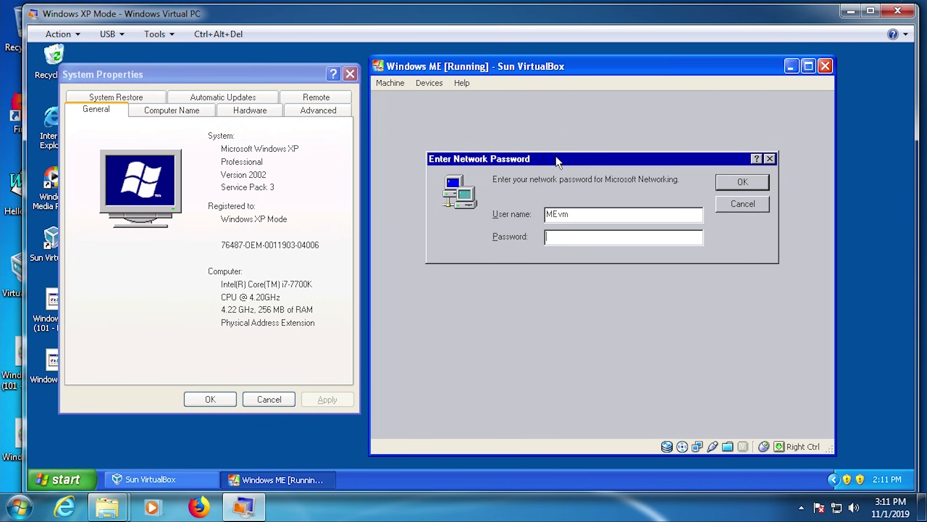
Step: Move the Enter Network Password dialog lower, accept it with a blank password and dismiss the error screen that follows
{"action": "left_click_drag", "start_coordinate": [559, 162], "coordinate": [559, 232]}
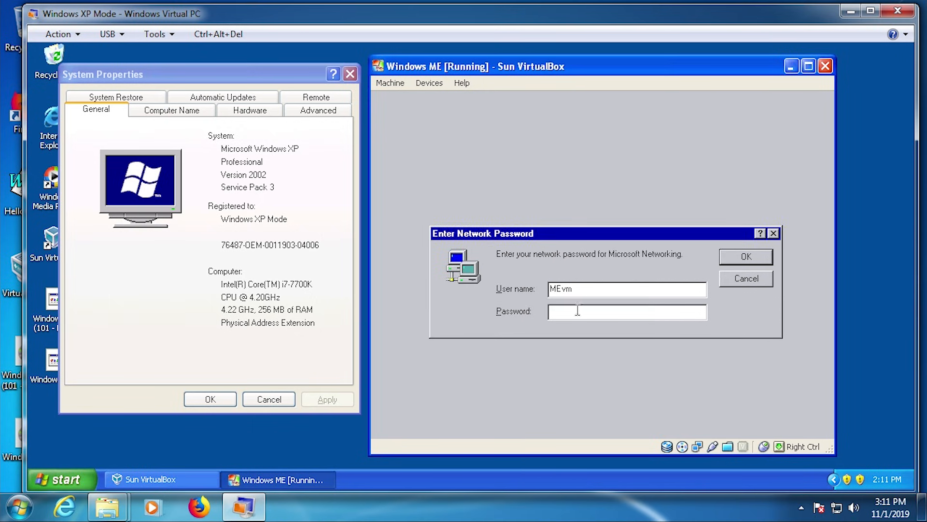
{"action": "left_click", "coordinate": [757, 259]}
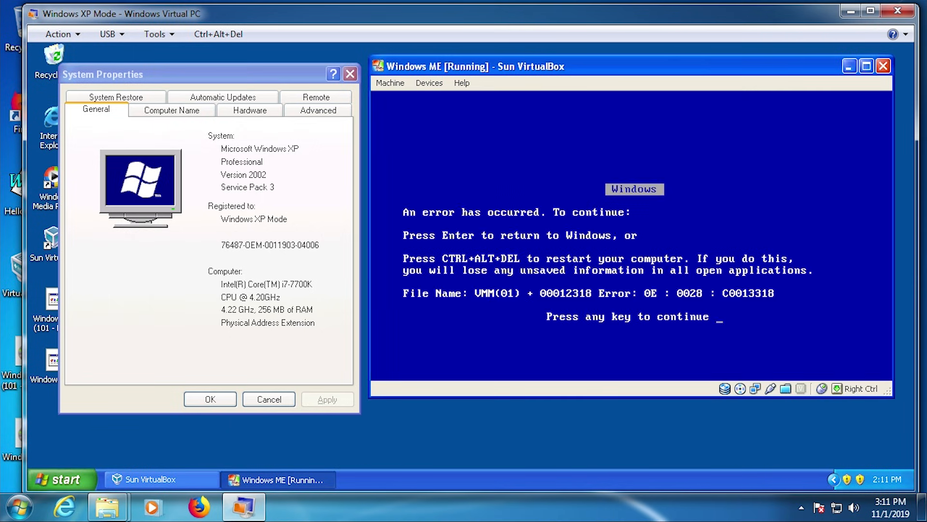
{"action": "key", "text": "Return"}
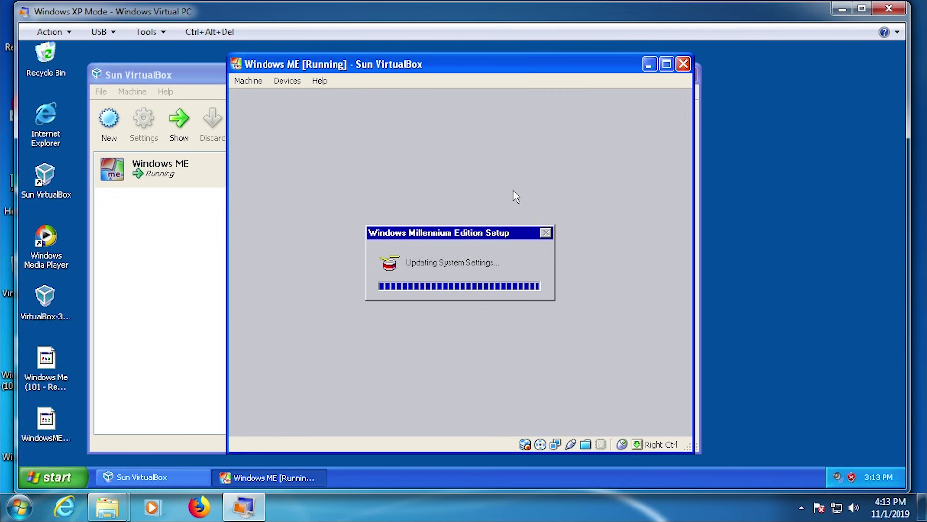
Step: Locate the VirtualBox (Windows XP Mode) entry among the host's Windows XP Mode applications
{"action": "left_click", "coordinate": [23, 513]}
{"action": "left_click", "coordinate": [44, 442]}
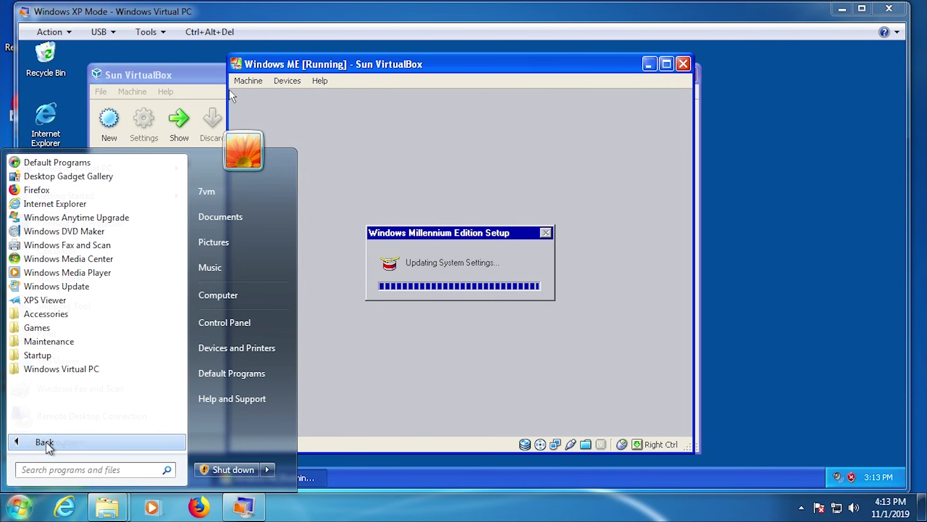
{"action": "left_click", "coordinate": [57, 371]}
{"action": "left_click", "coordinate": [80, 410]}
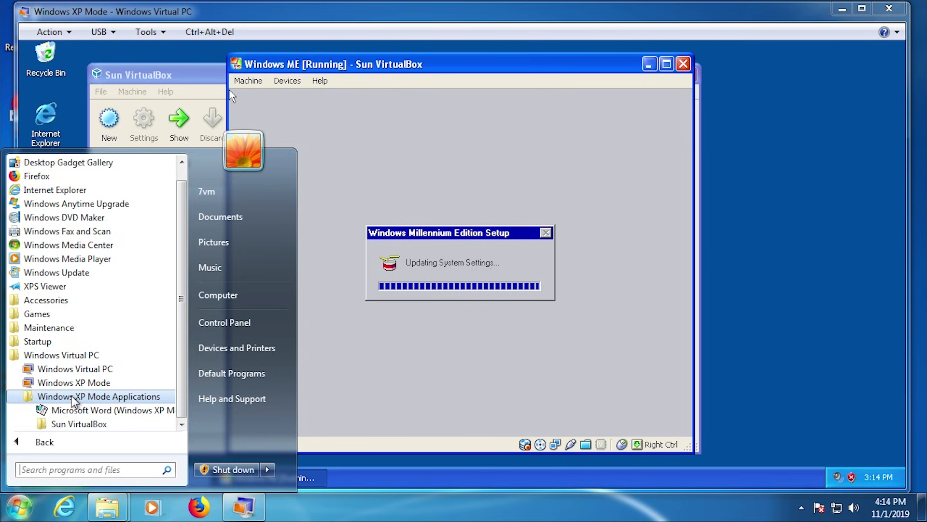
{"action": "left_click", "coordinate": [75, 423]}
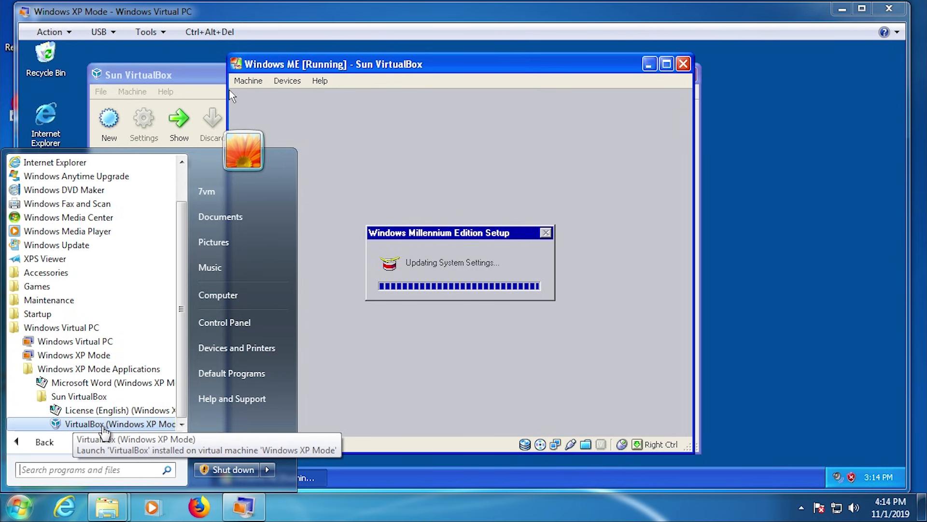
{"action": "left_click", "coordinate": [101, 424]}
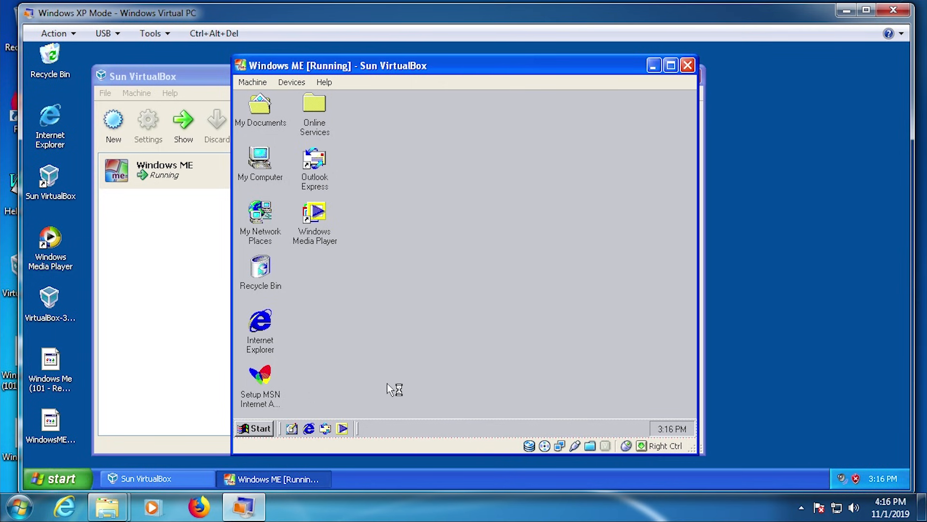
Step: Set the Windows ME desktop wallpaper to Windows Millennium with Active Desktop enabled, and close the open properties dialogs
{"action": "right_click", "coordinate": [403, 200]}
{"action": "left_click", "coordinate": [425, 318]}
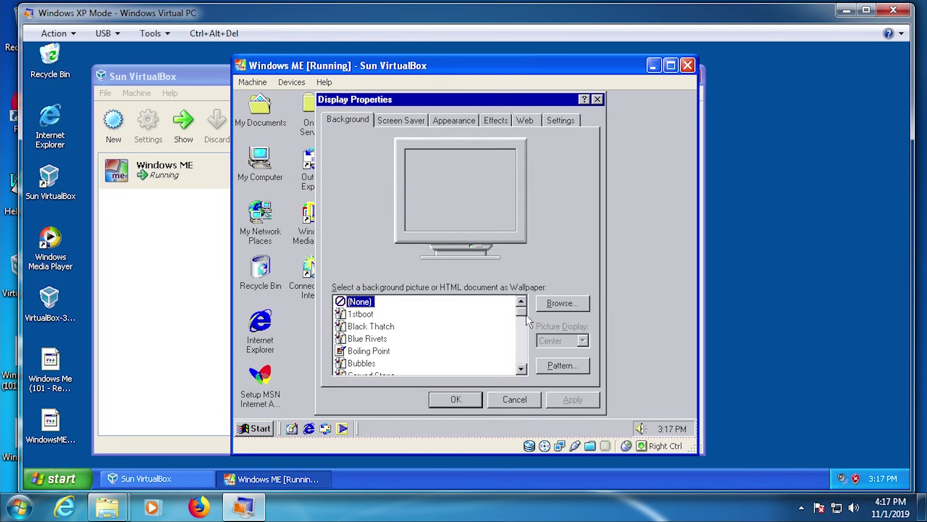
{"action": "left_click_drag", "start_coordinate": [524, 315], "coordinate": [524, 367]}
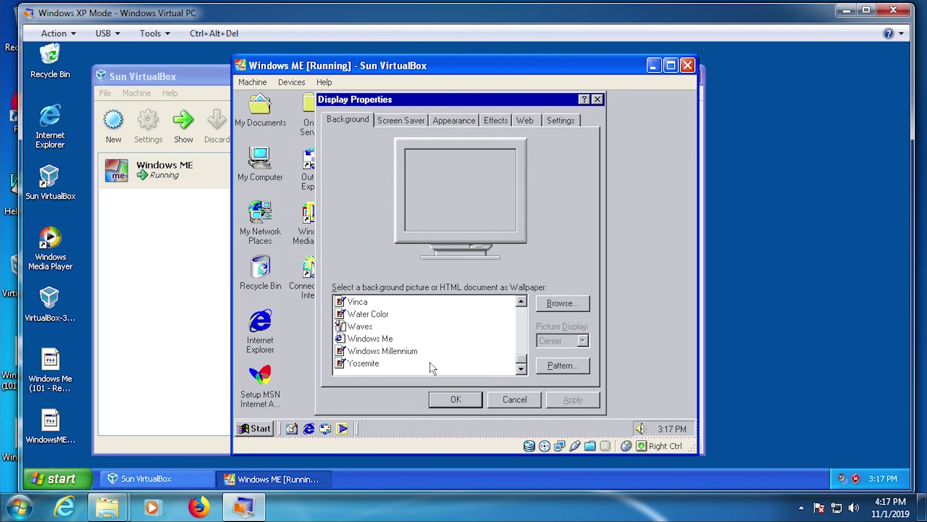
{"action": "left_click", "coordinate": [404, 353]}
{"action": "left_click", "coordinate": [594, 403]}
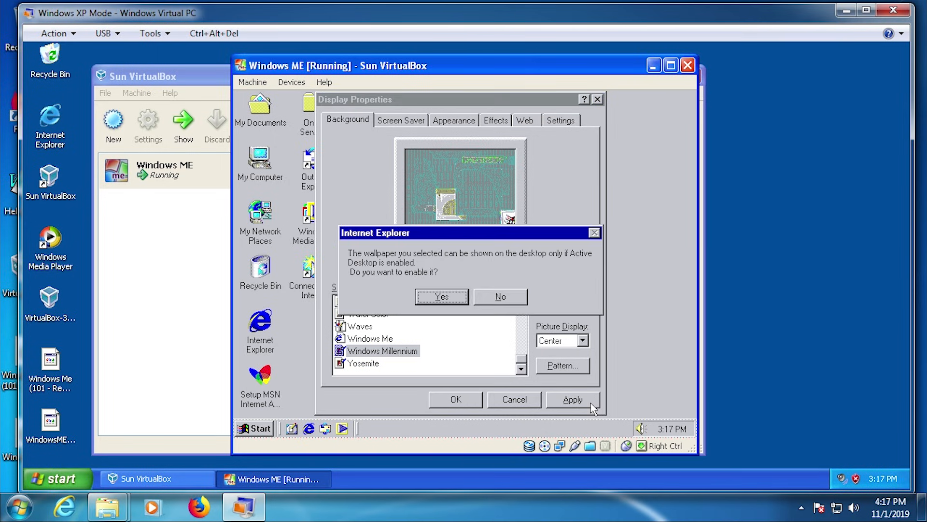
{"action": "left_click", "coordinate": [442, 296]}
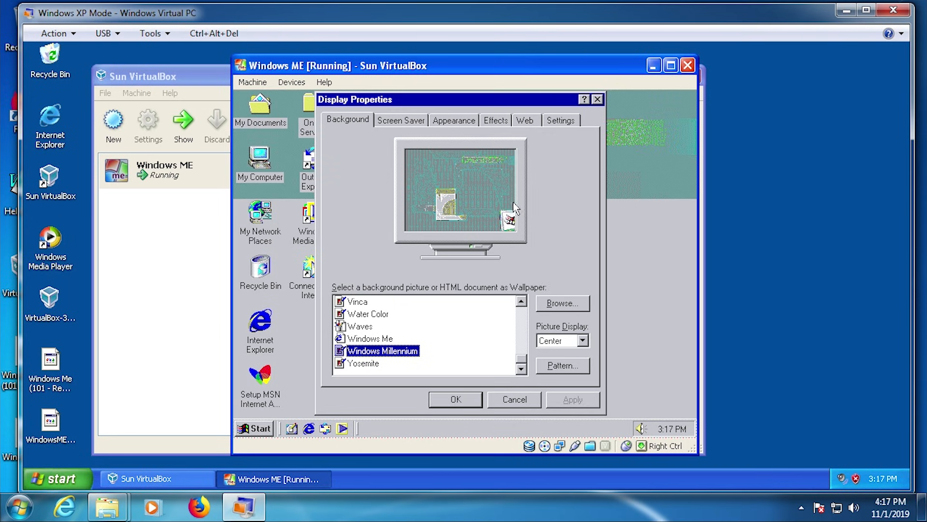
{"action": "left_click", "coordinate": [455, 399]}
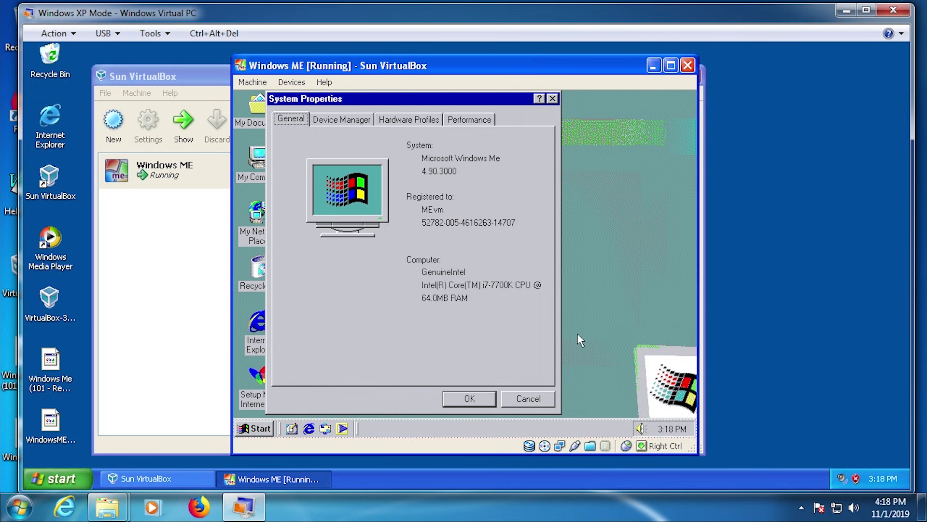
{"action": "left_click", "coordinate": [477, 398]}
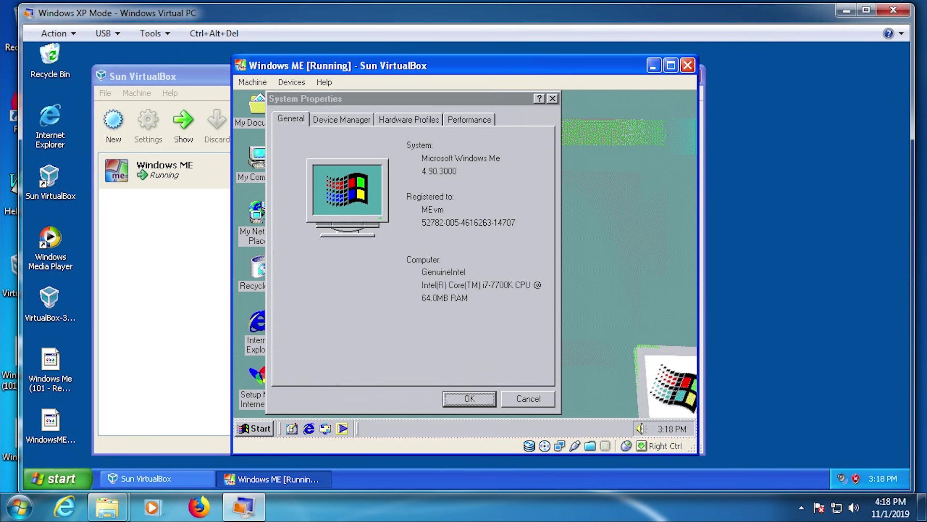
{"action": "left_click", "coordinate": [248, 430]}
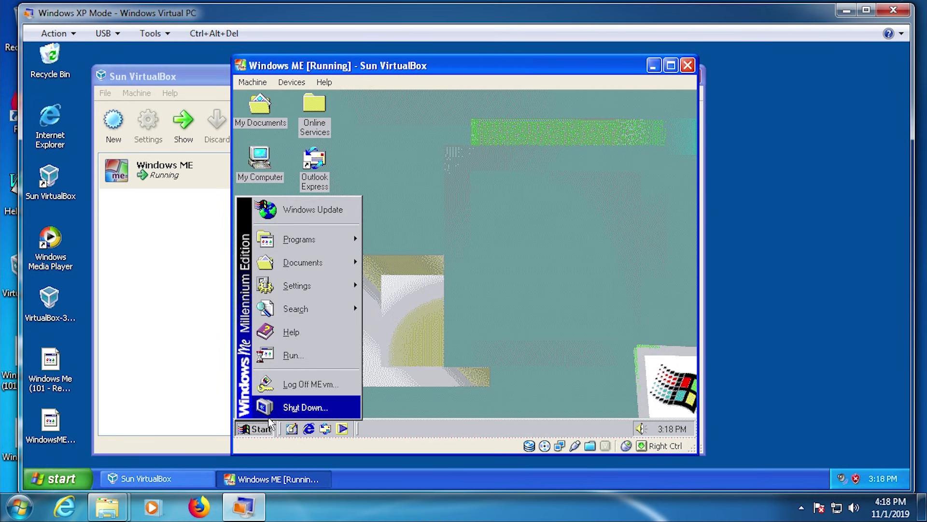
{"action": "left_click", "coordinate": [322, 410]}
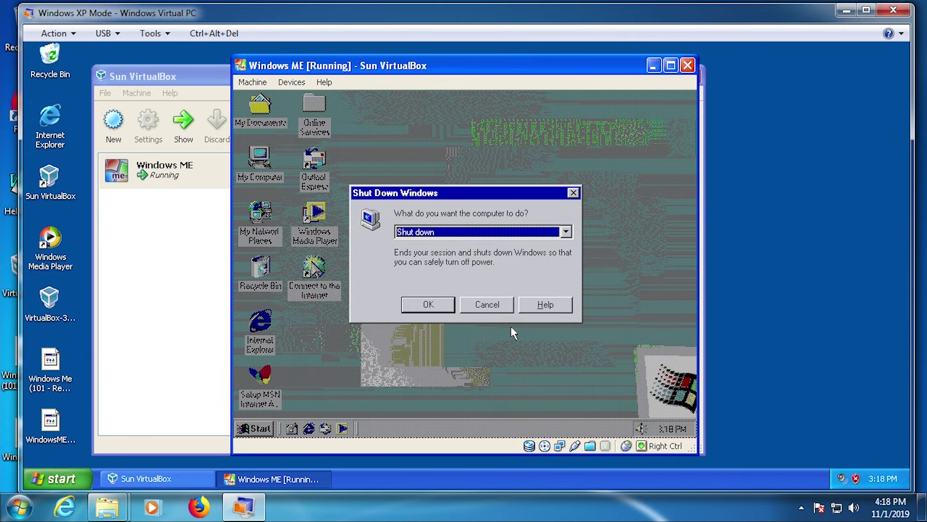
{"action": "left_click", "coordinate": [489, 306]}
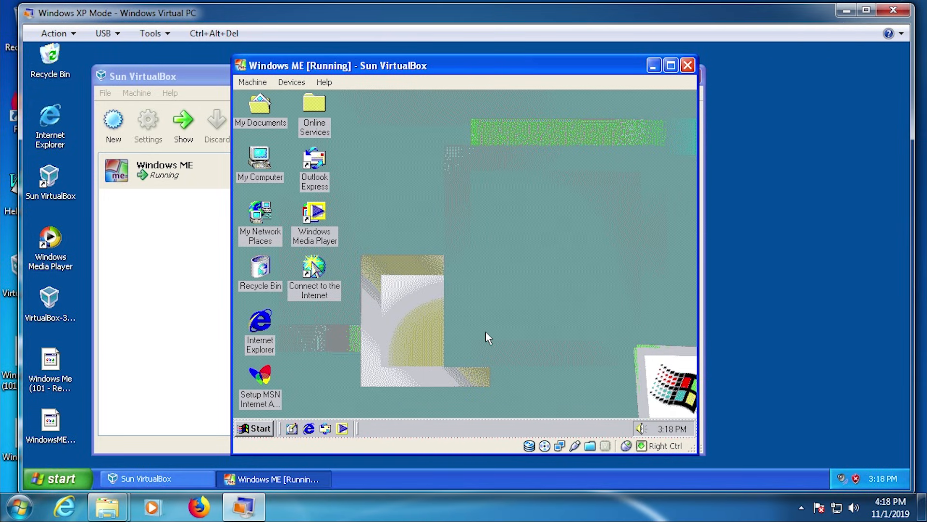
Step: Close the Windows XP Mode window and launch VirtualBox (Windows XP Mode) directly from the host's Windows XP Mode applications
{"action": "left_click", "coordinate": [892, 12]}
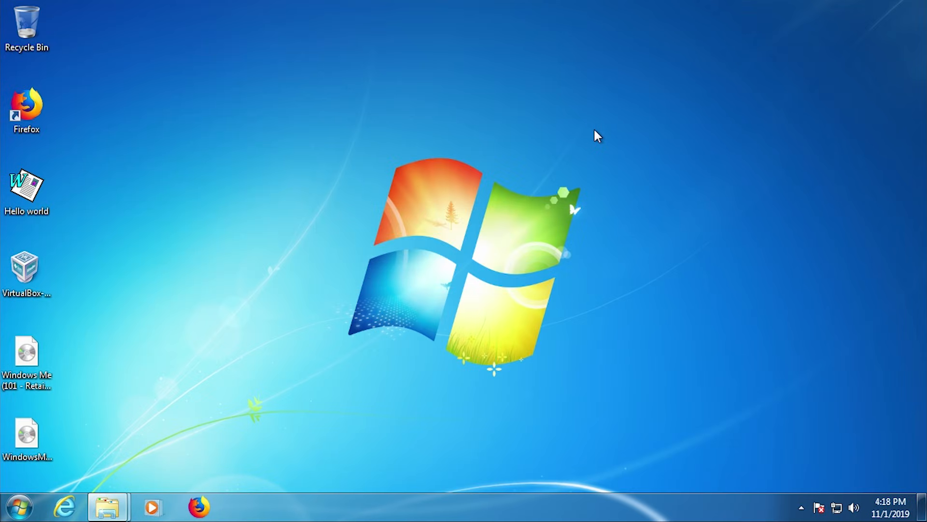
{"action": "left_click", "coordinate": [30, 502]}
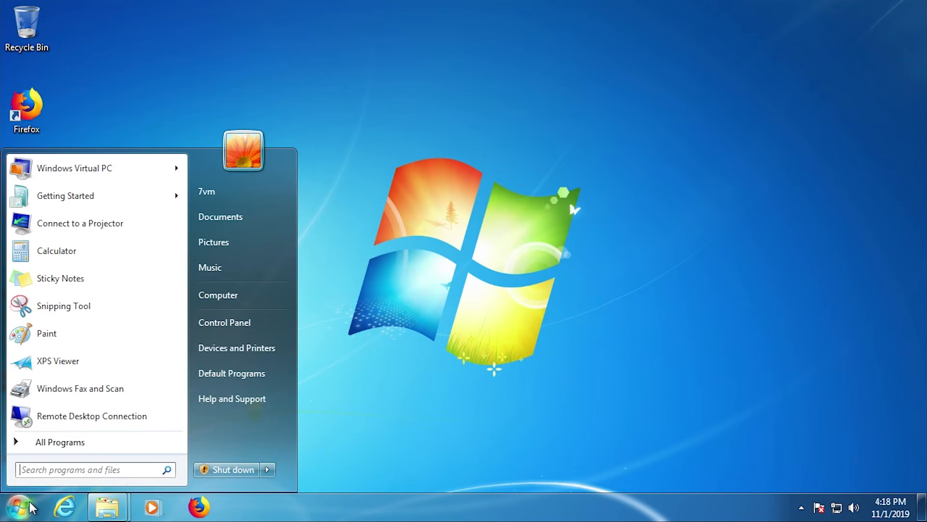
{"action": "left_click", "coordinate": [64, 444]}
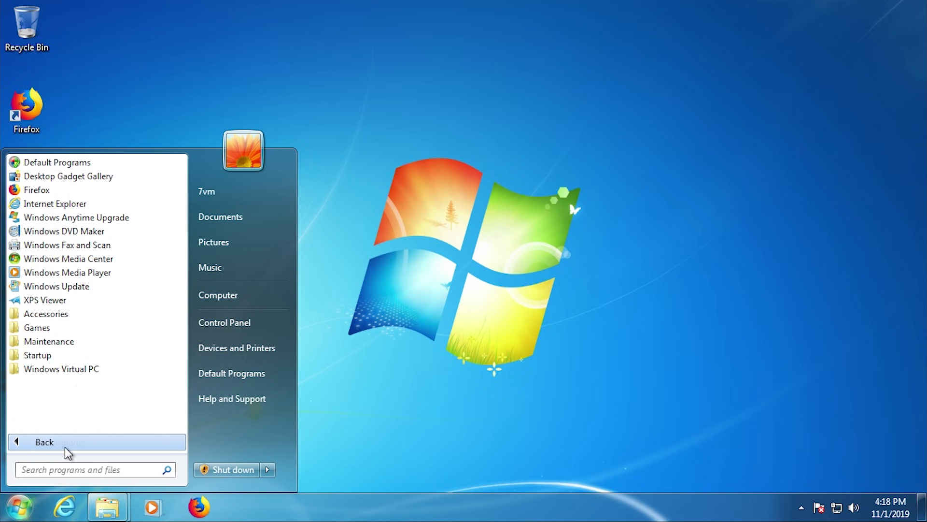
{"action": "left_click", "coordinate": [62, 372]}
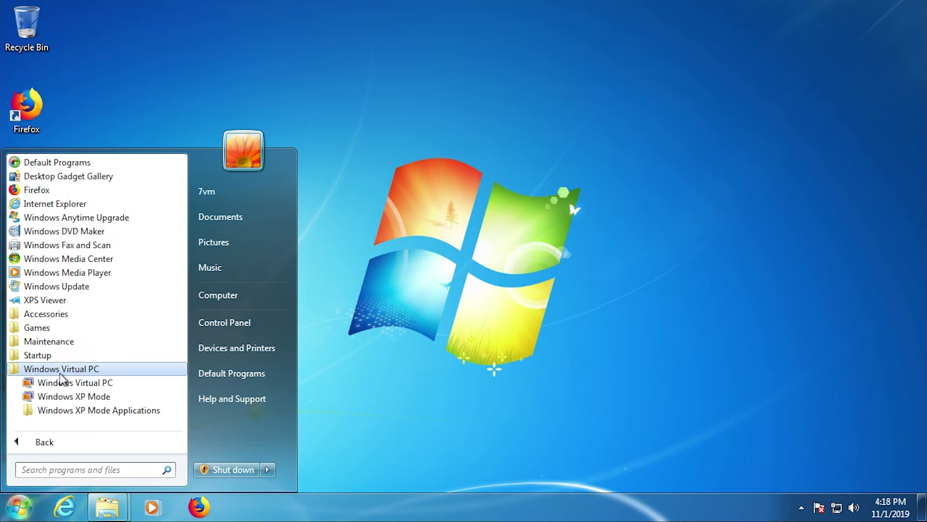
{"action": "left_click", "coordinate": [106, 411]}
{"action": "left_click", "coordinate": [116, 425]}
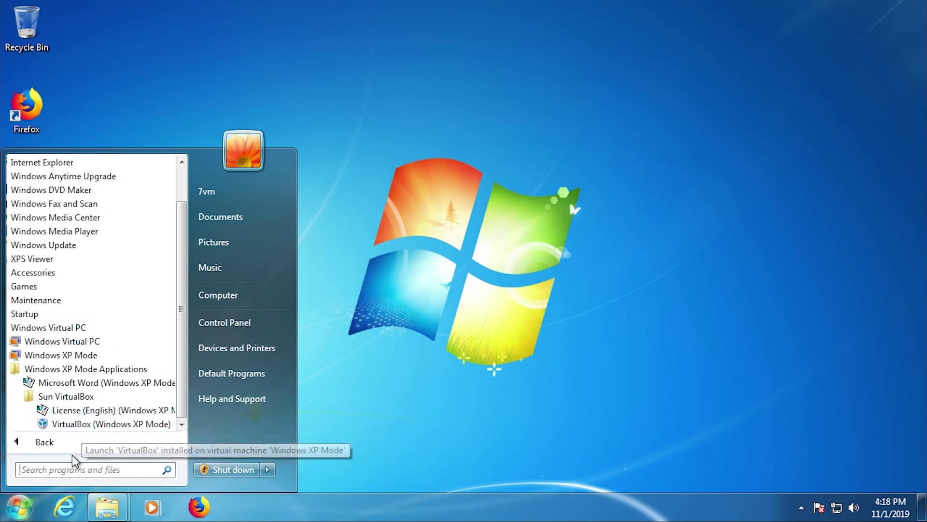
{"action": "left_click", "coordinate": [71, 425]}
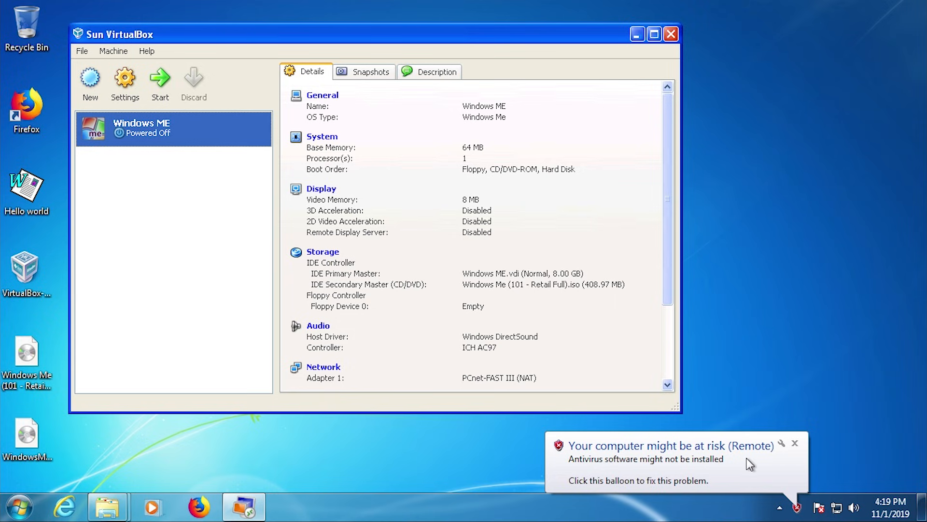
Step: Dismiss the remote antivirus notification and start the Windows ME machine
{"action": "left_click", "coordinate": [795, 443]}
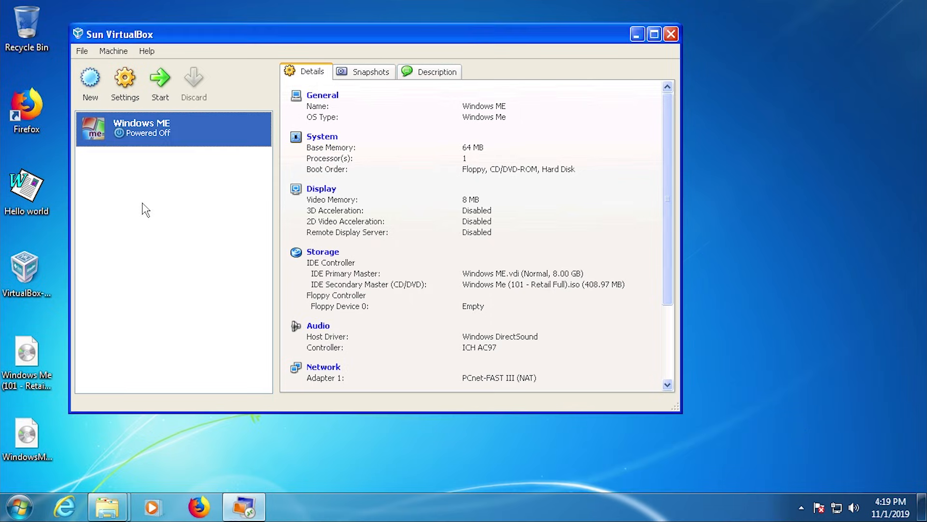
{"action": "left_click", "coordinate": [164, 94]}
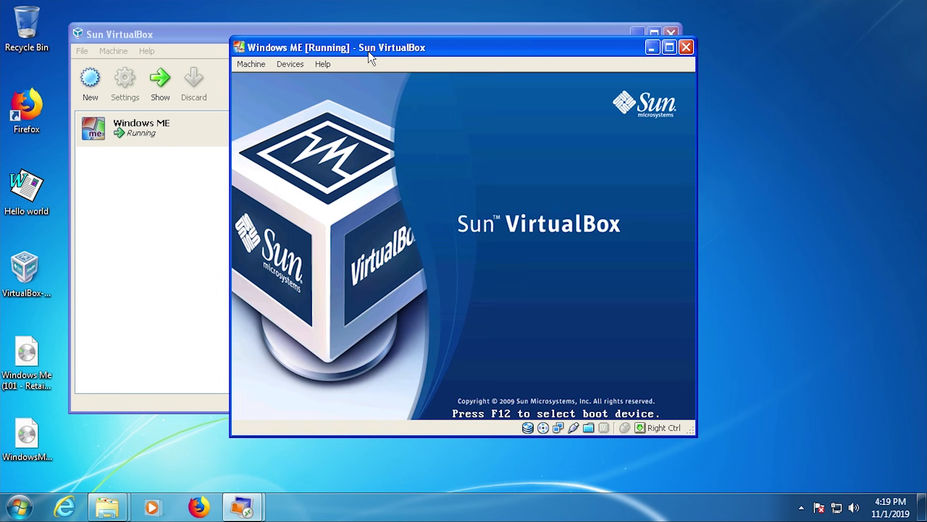
Step: Reposition the running Windows ME machine window on the host desktop and log on to Microsoft Networking with the password left blank
{"action": "left_click_drag", "start_coordinate": [368, 51], "coordinate": [411, 75]}
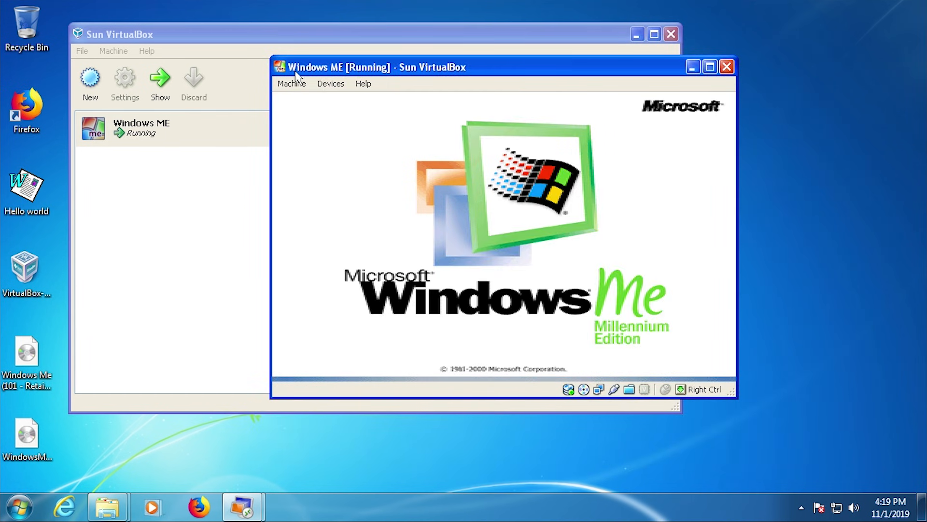
{"action": "left_click_drag", "start_coordinate": [294, 70], "coordinate": [198, 86]}
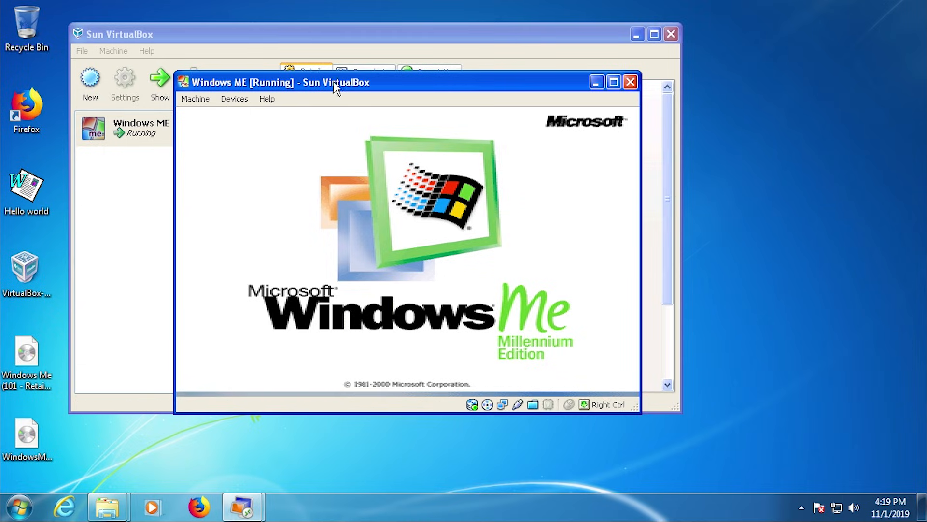
{"action": "left_click_drag", "start_coordinate": [256, 83], "coordinate": [419, 194]}
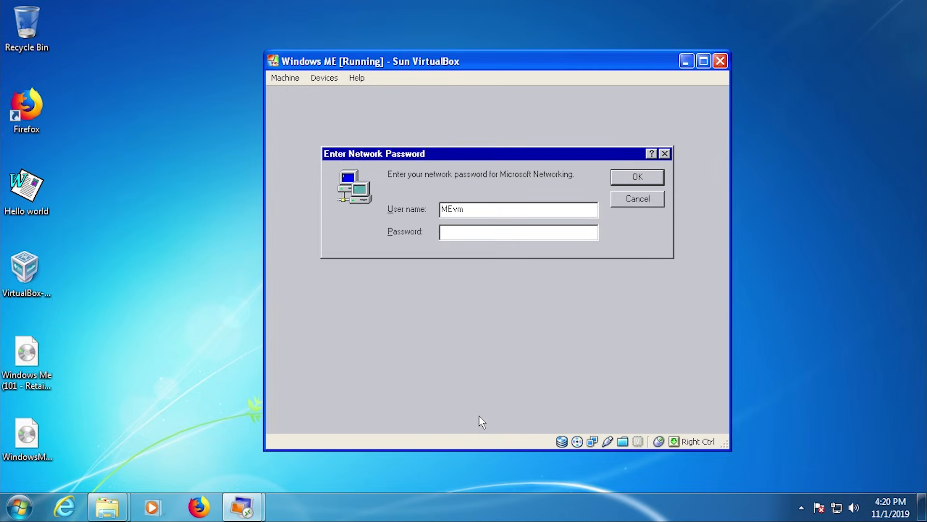
{"action": "key", "text": "Return"}
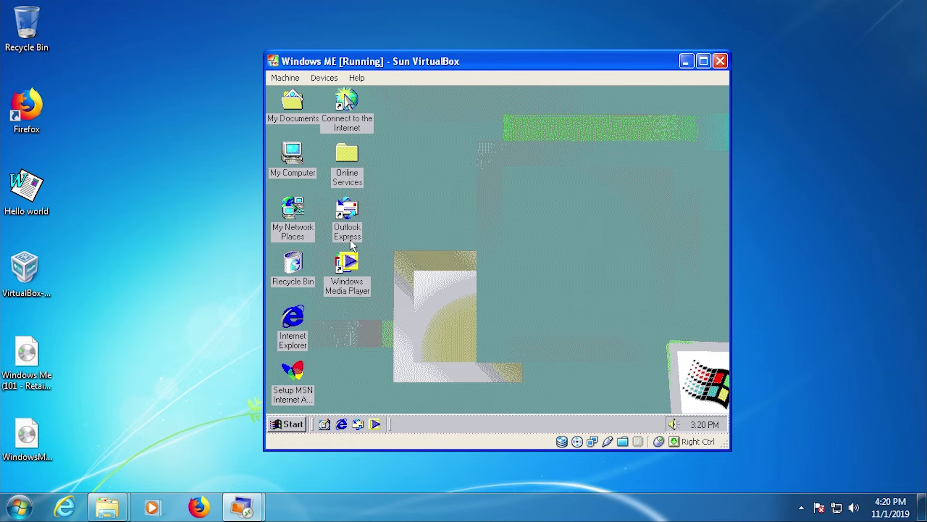
Step: Open Paint in the Windows ME machine and draw a freehand zigzag line across the canvas with the Pencil
{"action": "left_click", "coordinate": [288, 424]}
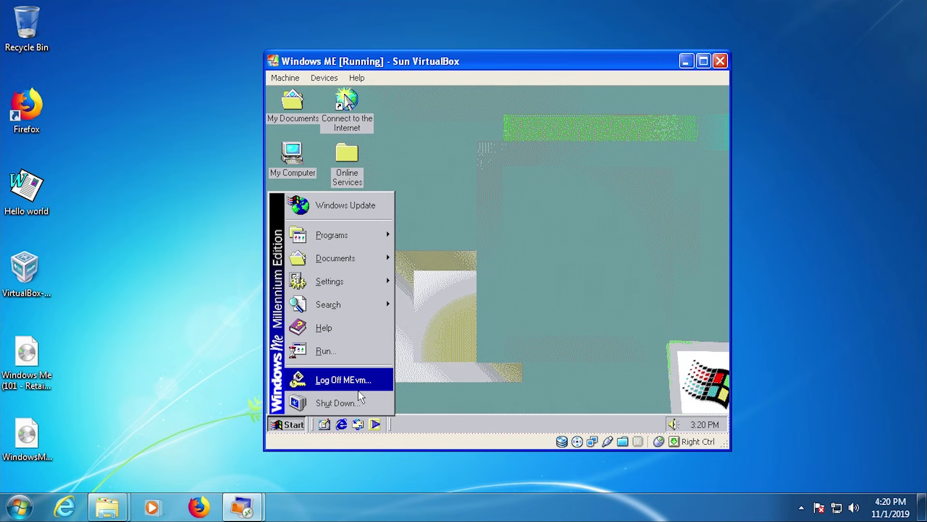
{"action": "mouse_move", "coordinate": [352, 235]}
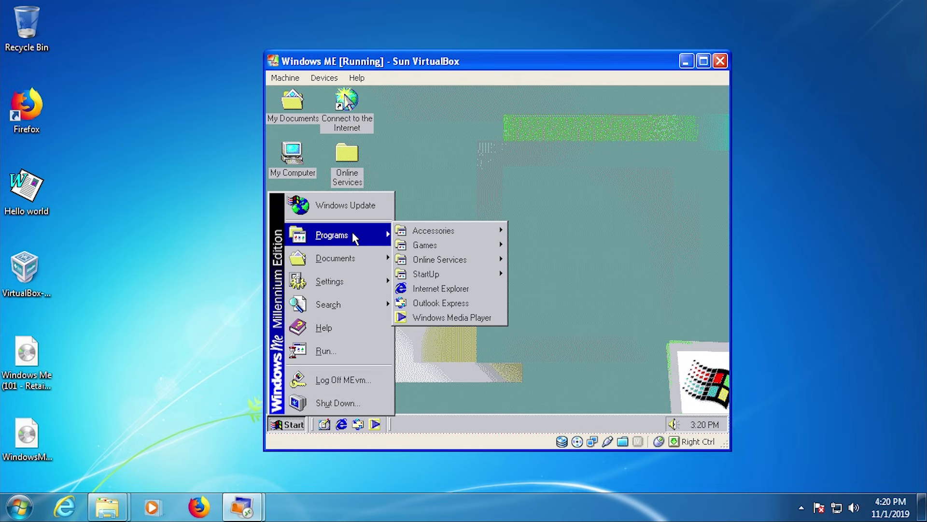
{"action": "mouse_move", "coordinate": [445, 235]}
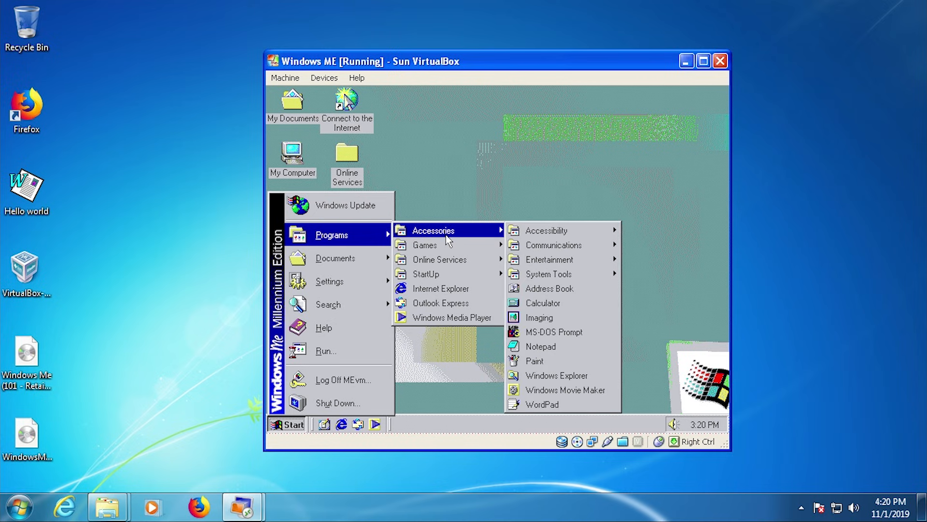
{"action": "left_click", "coordinate": [604, 376]}
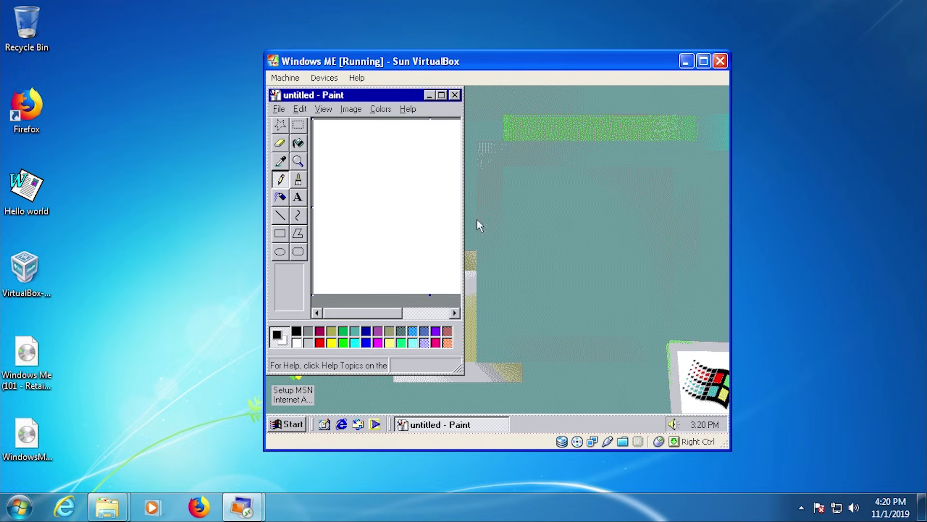
{"action": "mouse_move", "coordinate": [366, 185]}
{"action": "left_mouse_down"}
{"action": "mouse_move", "coordinate": [316, 277]}
{"action": "mouse_move", "coordinate": [418, 292]}
{"action": "left_mouse_up"}
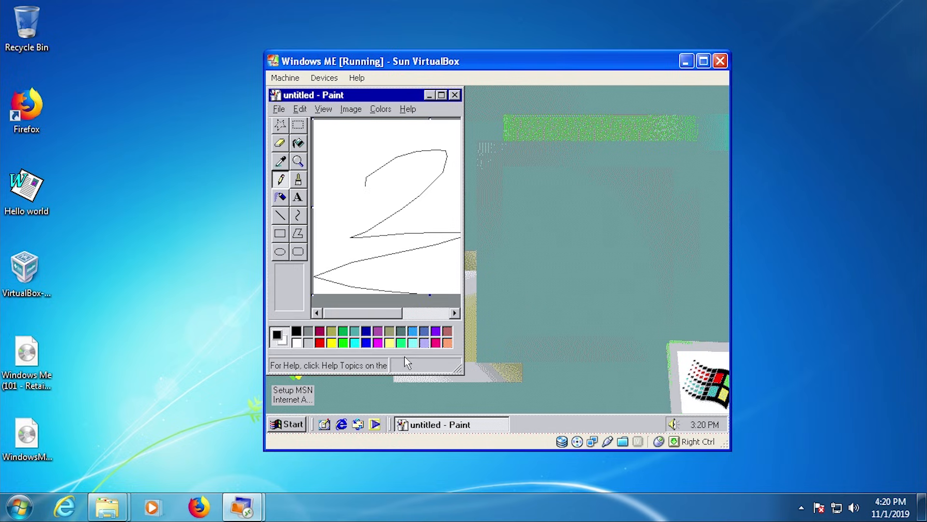
Step: Place an empty text frame in the canvas's upper-left area without the Fonts toolbar, and move the Paint window away from the desktop icons
{"action": "left_click", "coordinate": [298, 197]}
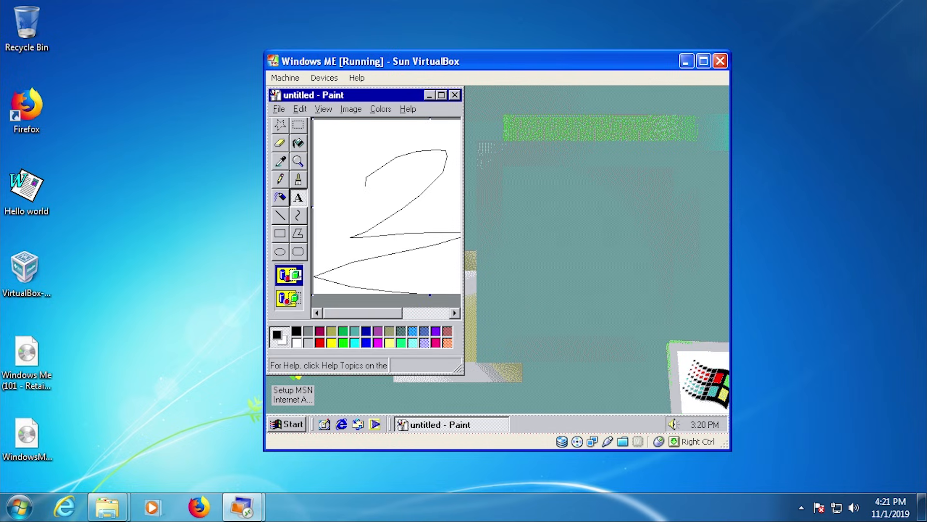
{"action": "left_click_drag", "start_coordinate": [333, 144], "coordinate": [382, 163]}
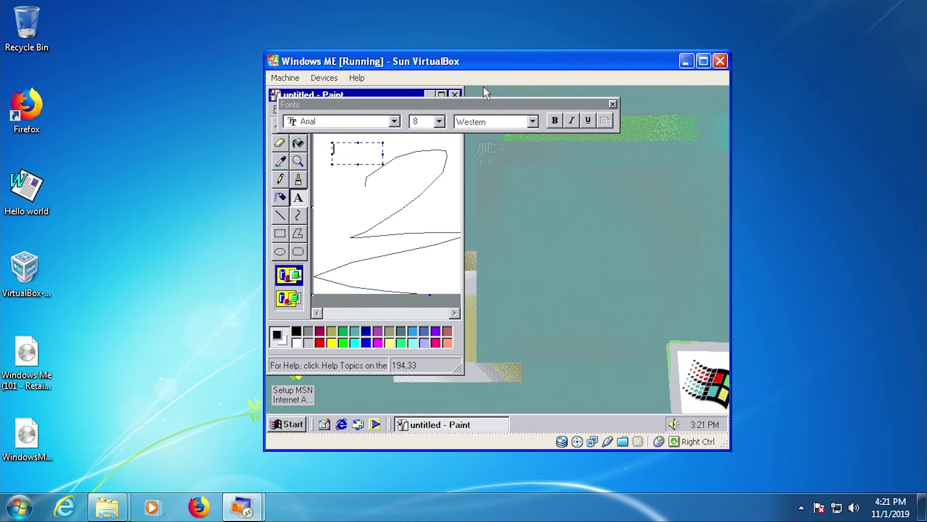
{"action": "left_click", "coordinate": [612, 105]}
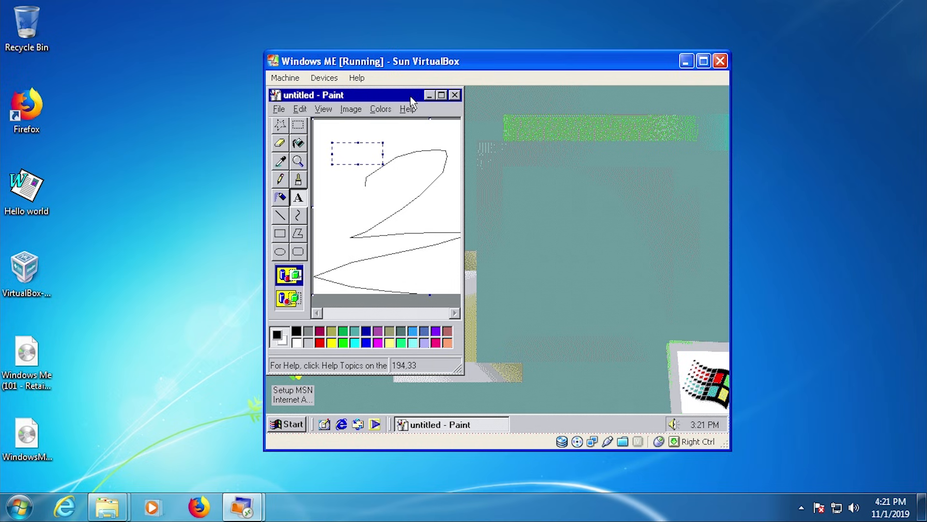
{"action": "left_click_drag", "start_coordinate": [412, 102], "coordinate": [580, 113]}
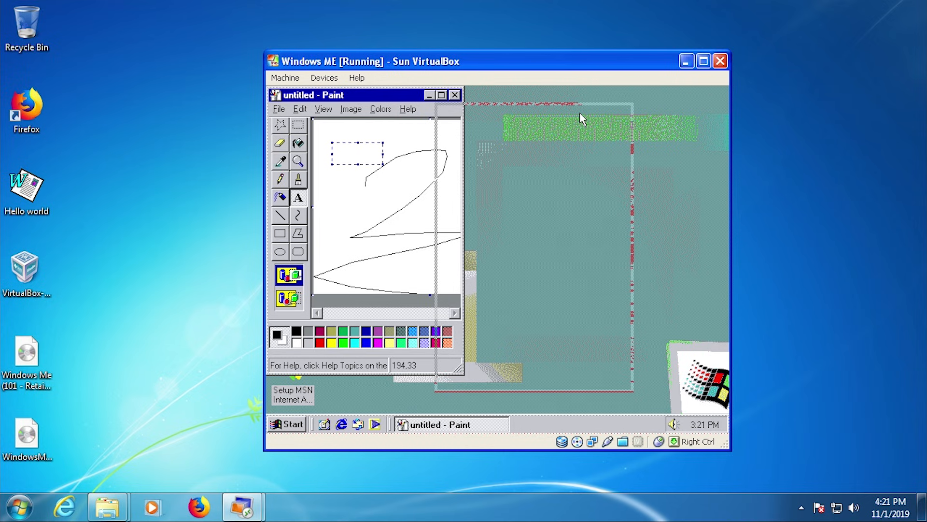
{"action": "left_click_drag", "start_coordinate": [579, 113], "coordinate": [579, 113]}
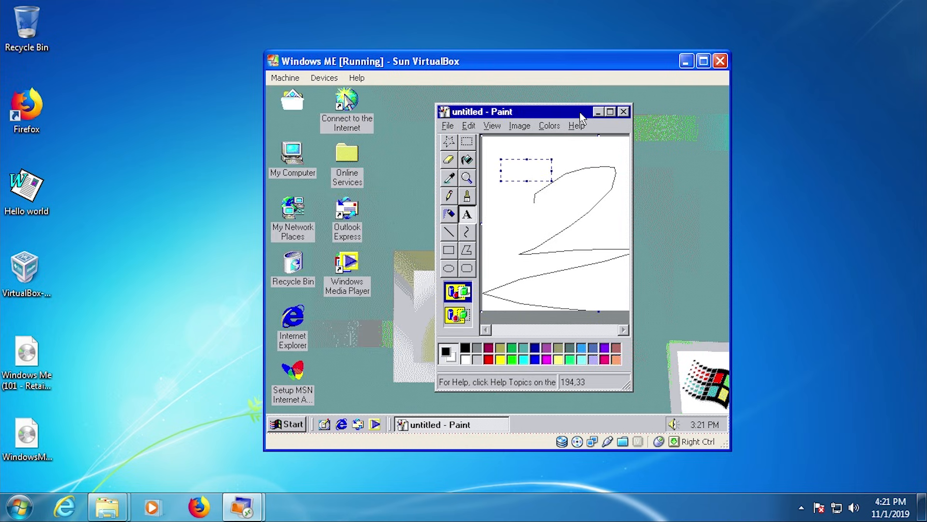